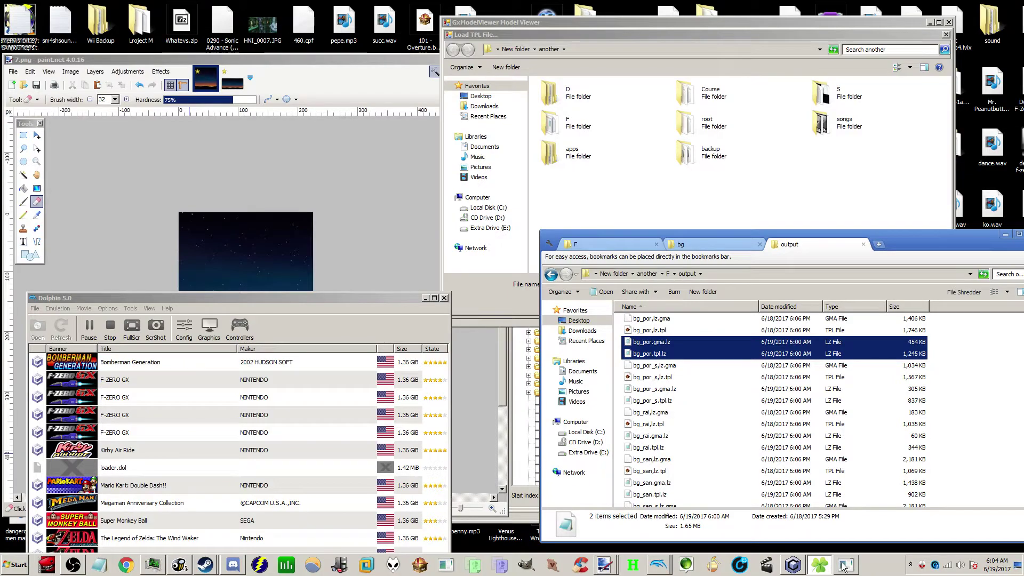
# Step: Resume the paused F-Zero GX race for a short run, pause it again, and stop the emulation
pyautogui.click(661, 544)
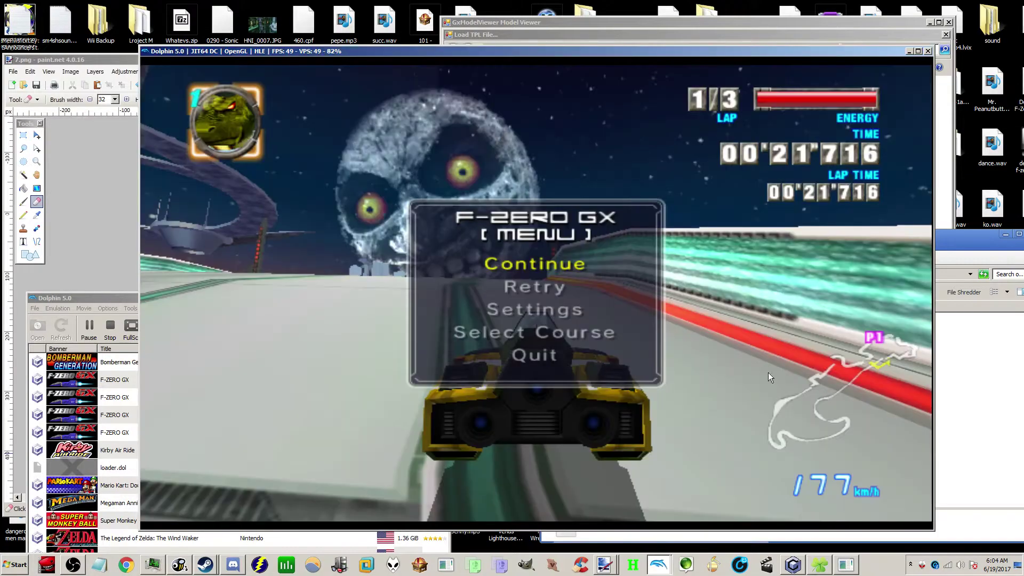
pyautogui.press('Return')
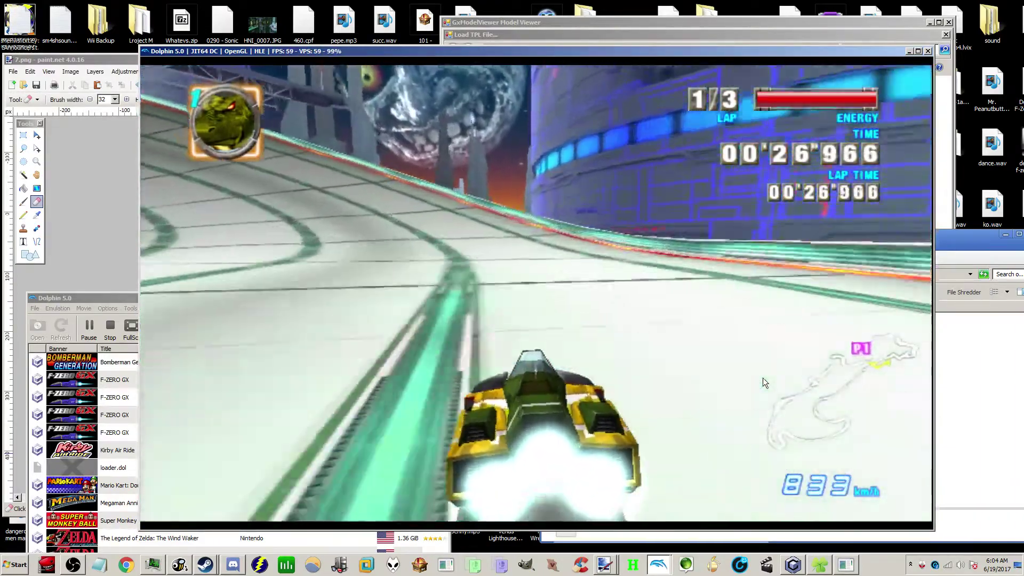
pyautogui.press('Return')
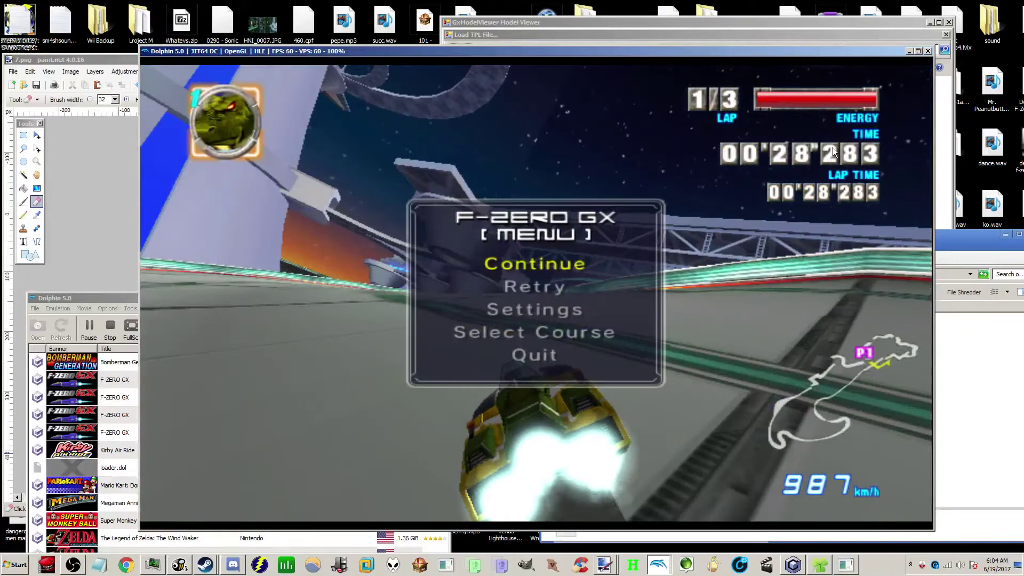
pyautogui.click(928, 51)
pyautogui.click(515, 312)
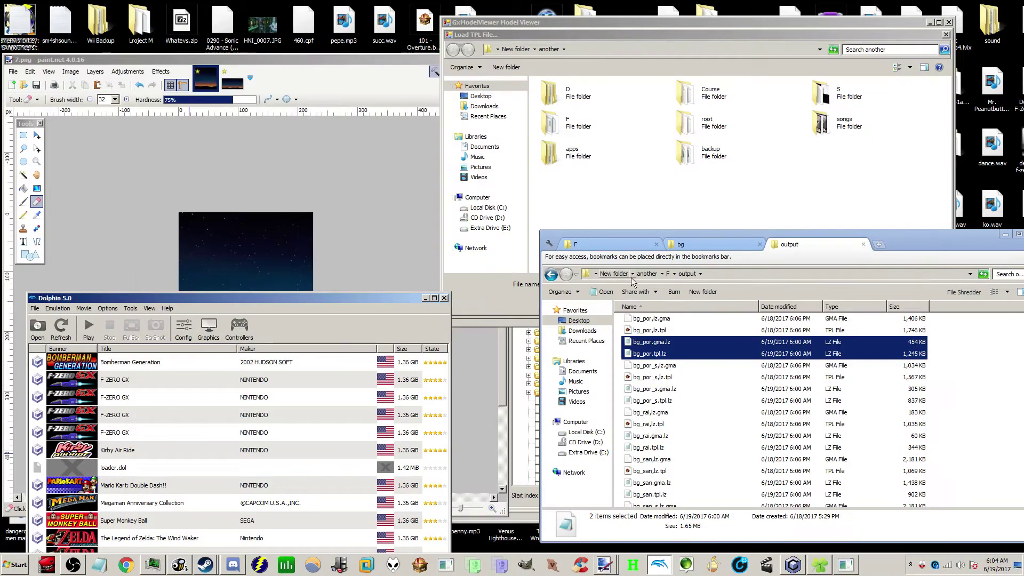
pyautogui.moveTo(382, 301); pyautogui.dragTo(424, 349)
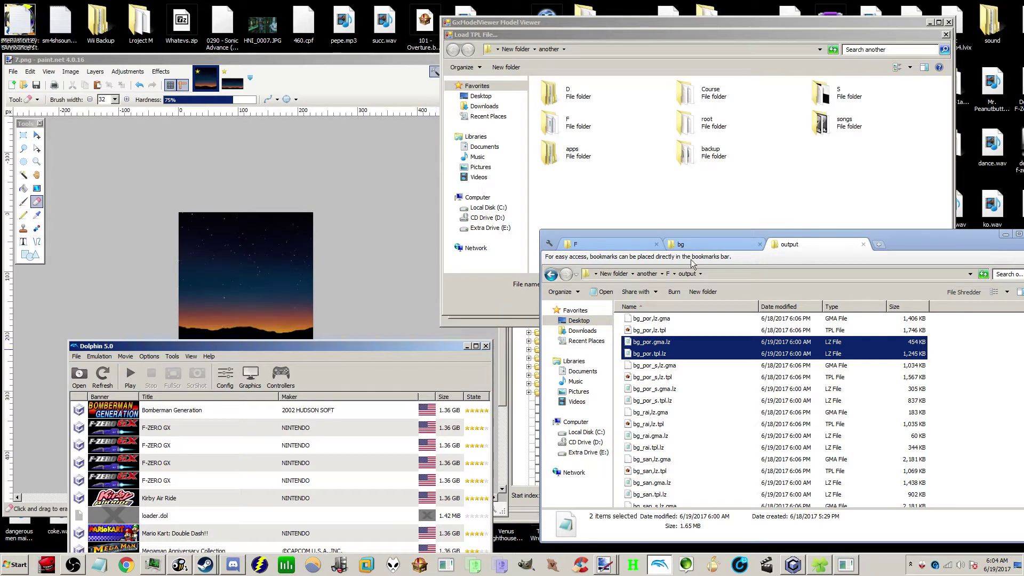
# Step: Go up from the output folder to the F folder and select GxModelViewer.exe
pyautogui.click(666, 273)
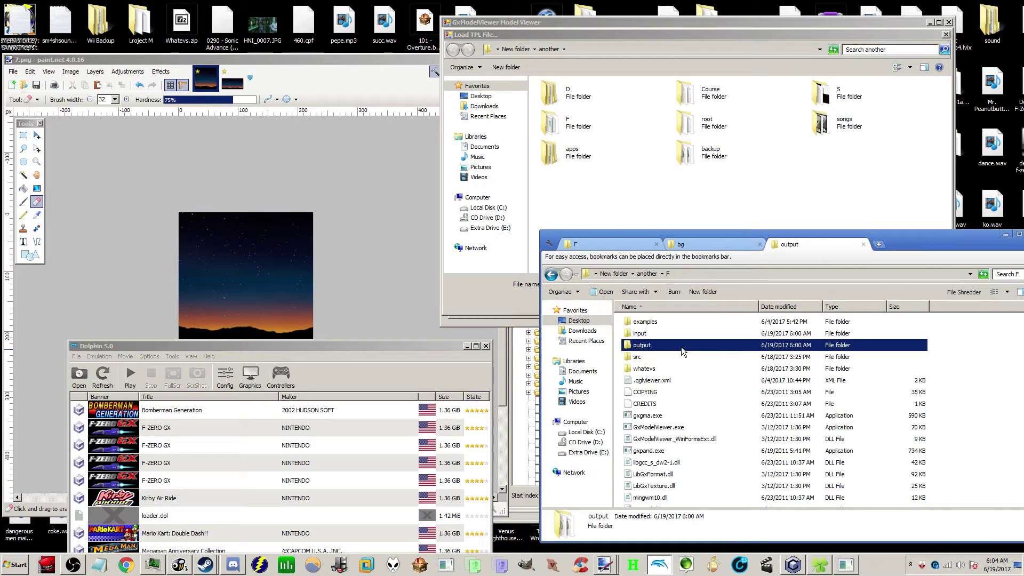
pyautogui.click(747, 417)
pyautogui.click(694, 427)
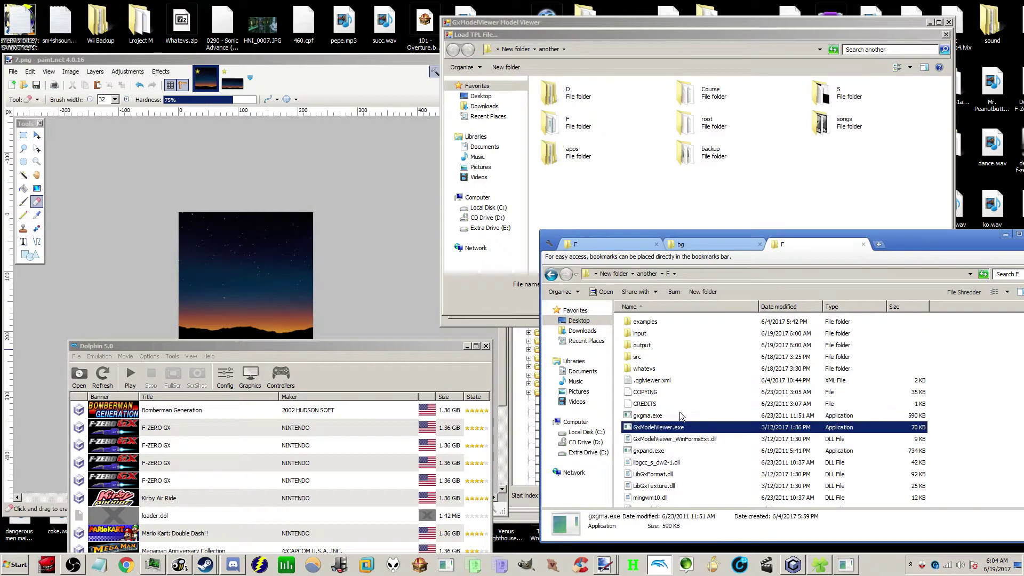
# Step: Switch to GxModelViewer and load the texture file bg_por,lz.tpl from the F\output folder
pyautogui.click(847, 565)
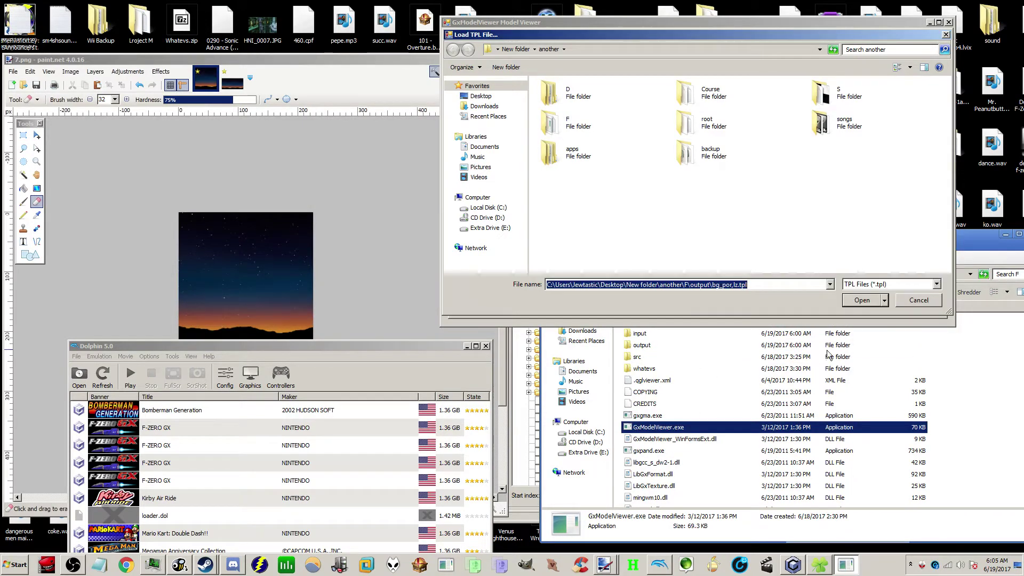
pyautogui.click(862, 300)
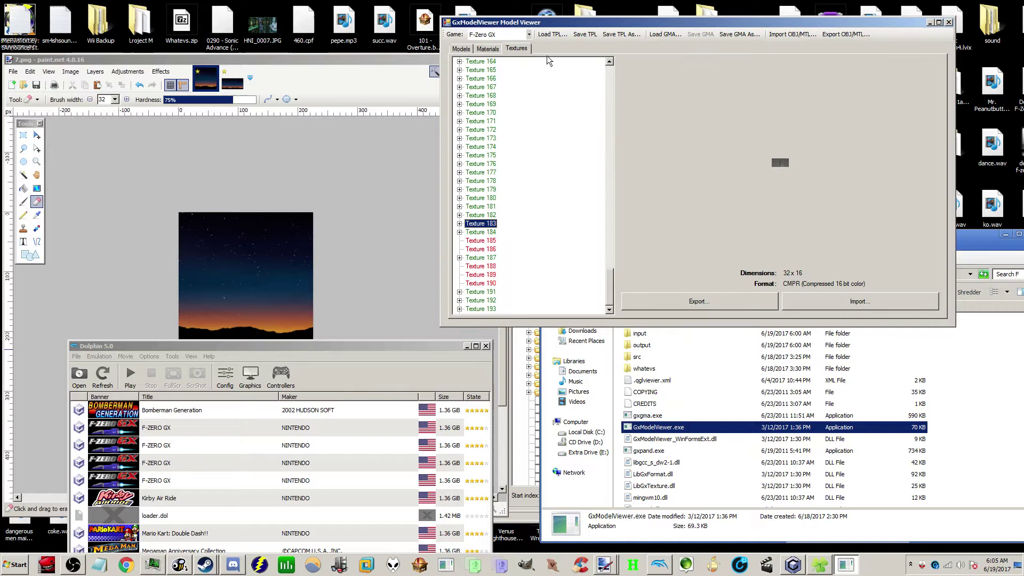
pyautogui.click(552, 34)
pyautogui.click(543, 315)
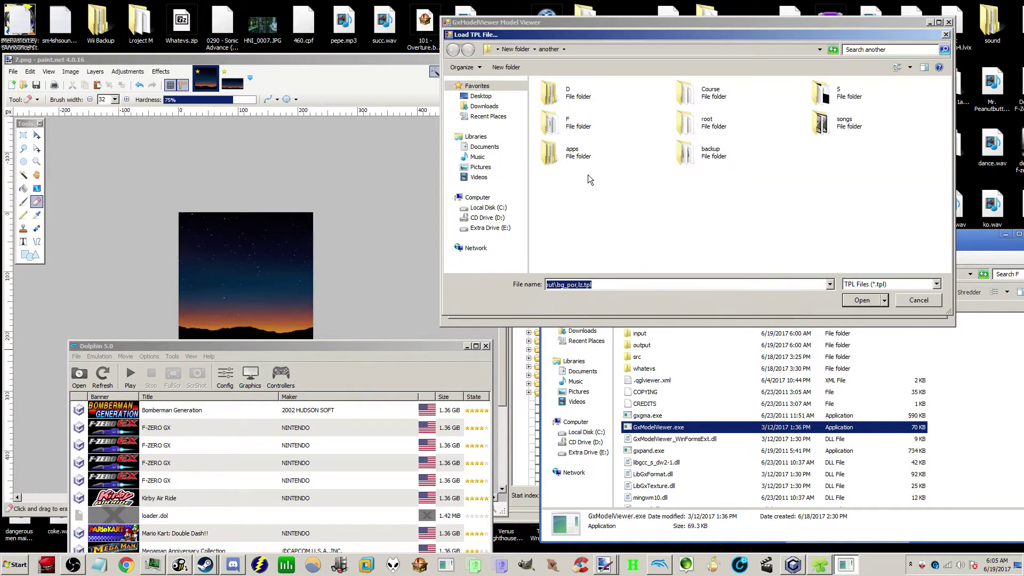
pyautogui.doubleClick(592, 119)
pyautogui.click(559, 122)
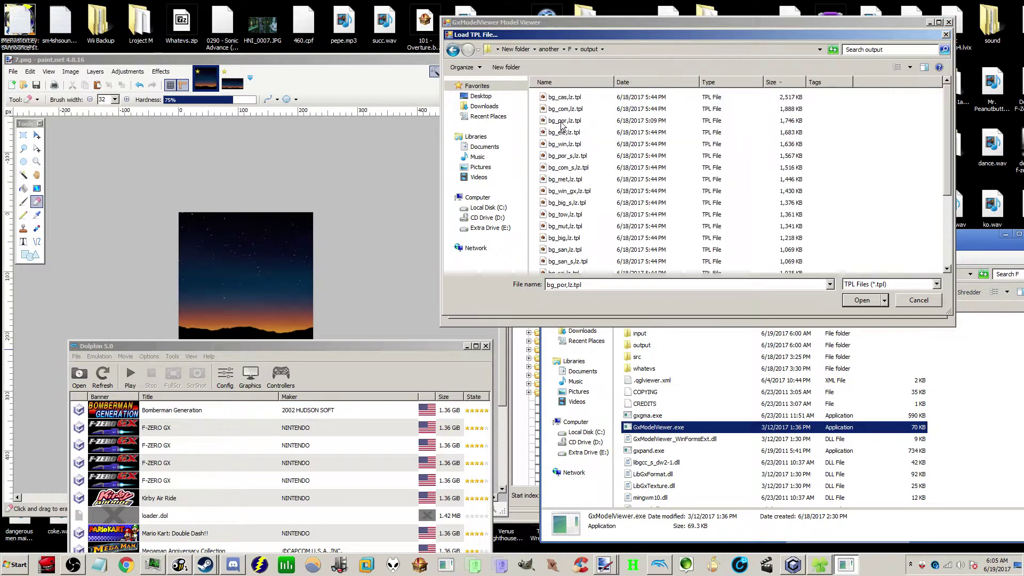
pyautogui.doubleClick(567, 121)
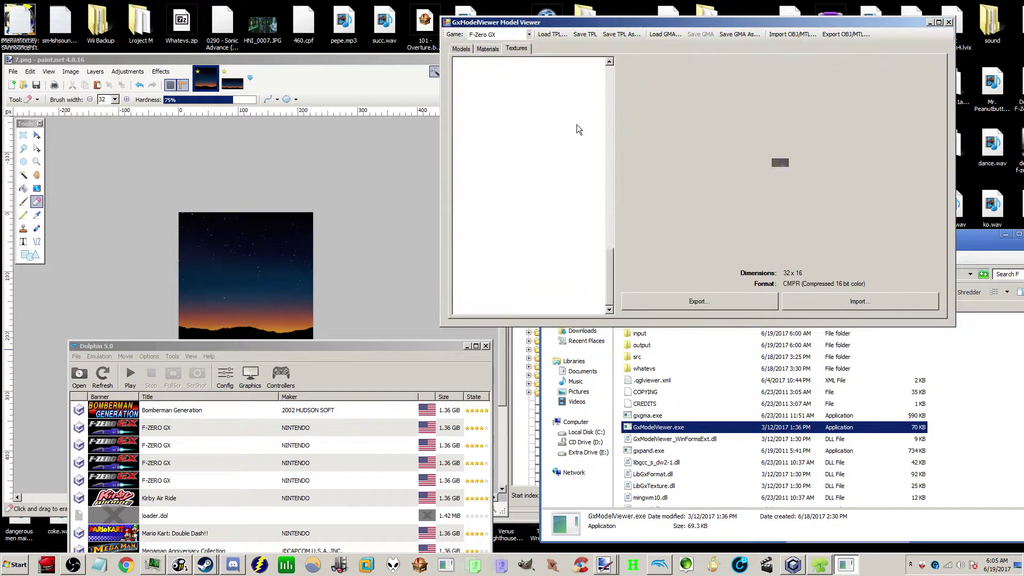
# Step: View the game's root\bg folder and its extracted disc structure in GCRebuilder, and minimize GCRebuilder
pyautogui.click(793, 439)
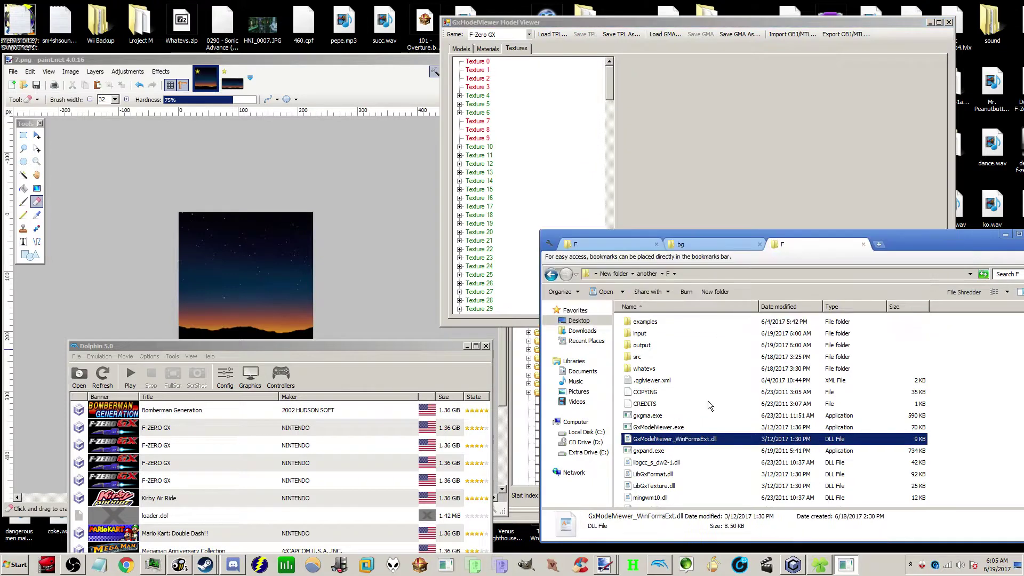
pyautogui.click(735, 245)
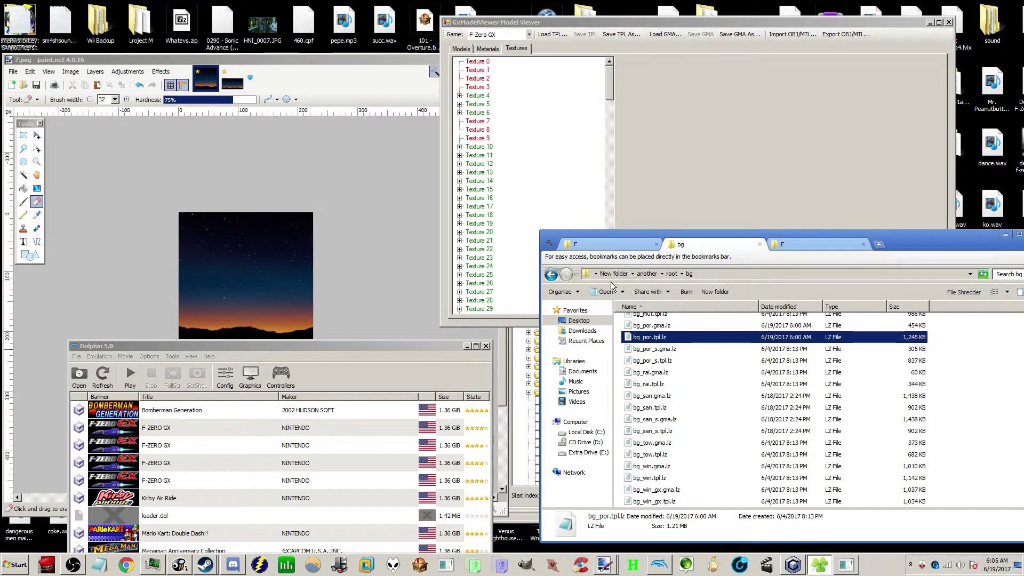
pyautogui.click(794, 564)
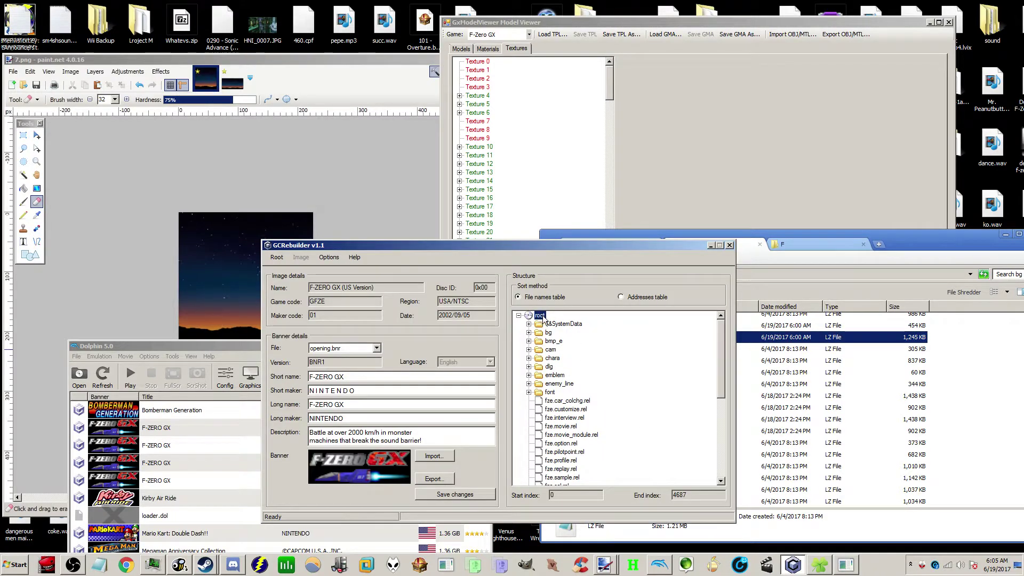
pyautogui.click(710, 246)
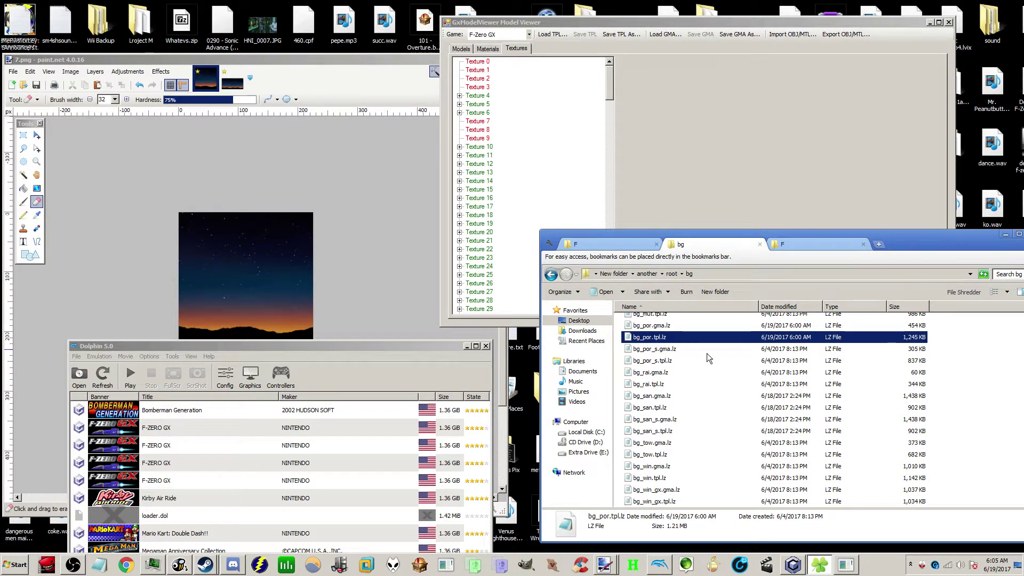
# Step: Look through the LZ files in the root\bg folder and select them all
pyautogui.click(698, 373)
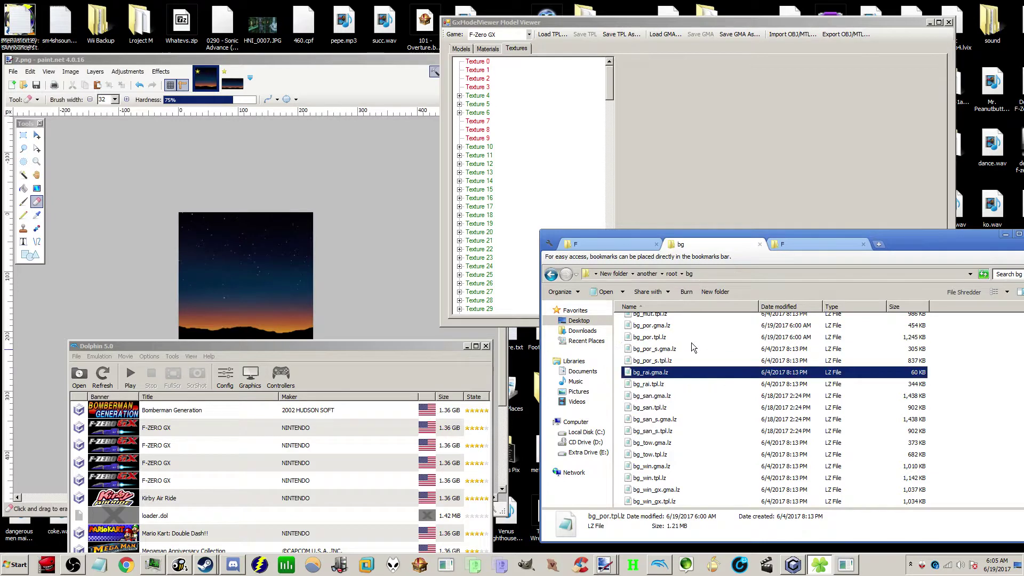
pyautogui.click(691, 342)
pyautogui.scroll(7, 691, 343)
pyautogui.scroll(-5, 697, 344)
pyautogui.scroll(7, 705, 355)
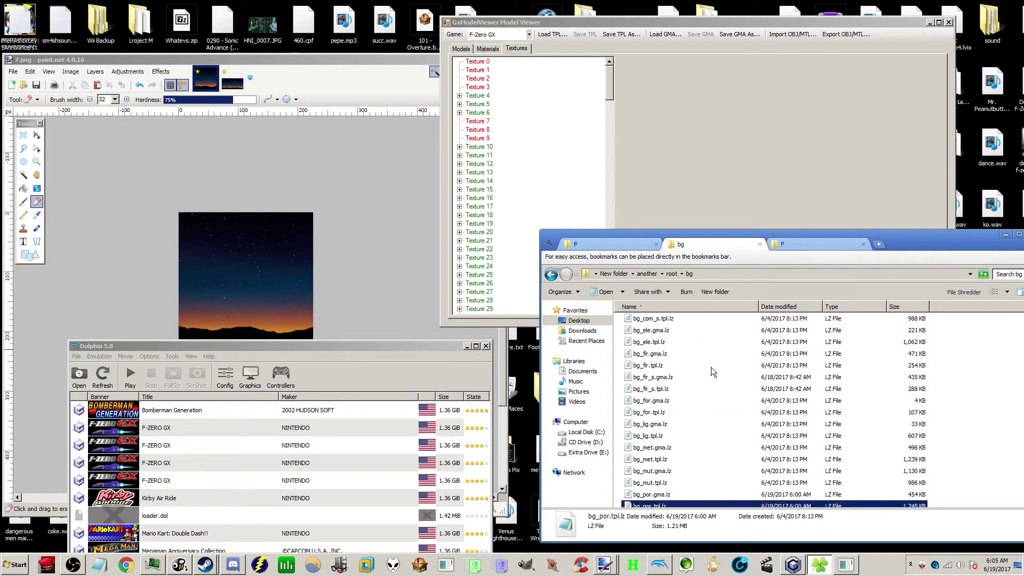
pyautogui.hotkey('ctrl', 'a')
# Step: Check the contents of the input and output folders inside the F folder
pyautogui.click(790, 245)
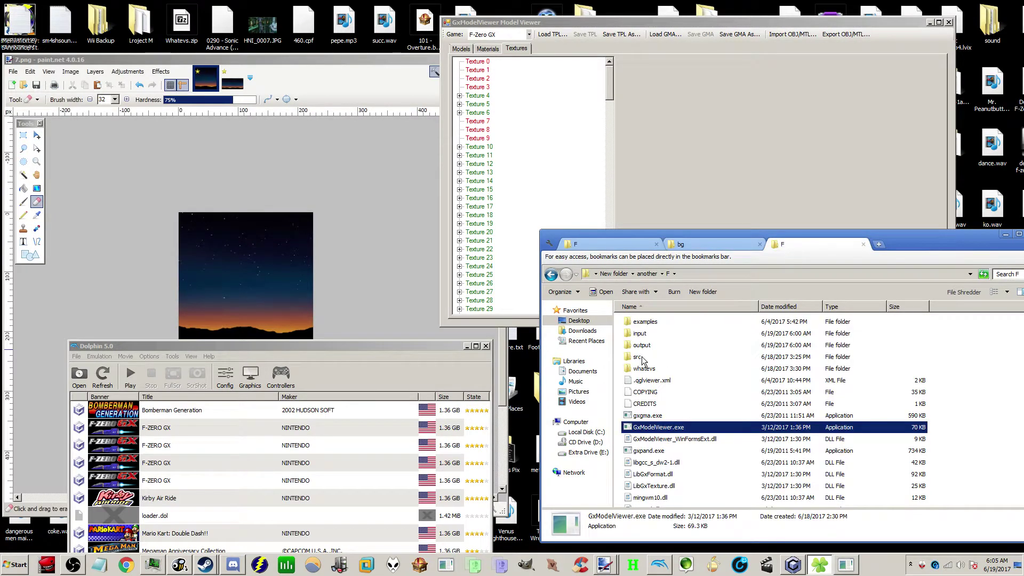
pyautogui.doubleClick(640, 334)
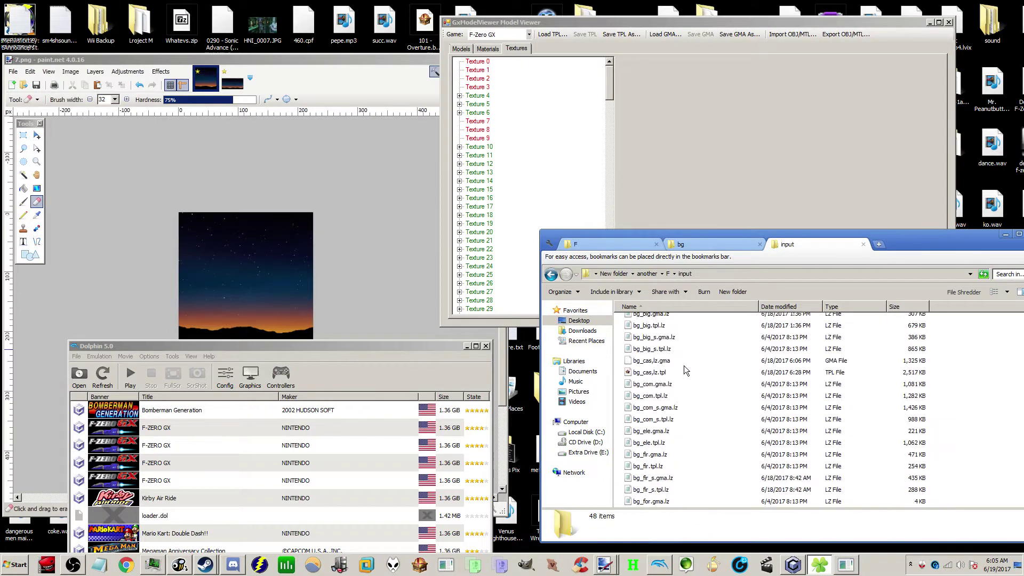
pyautogui.press('BackSpace')
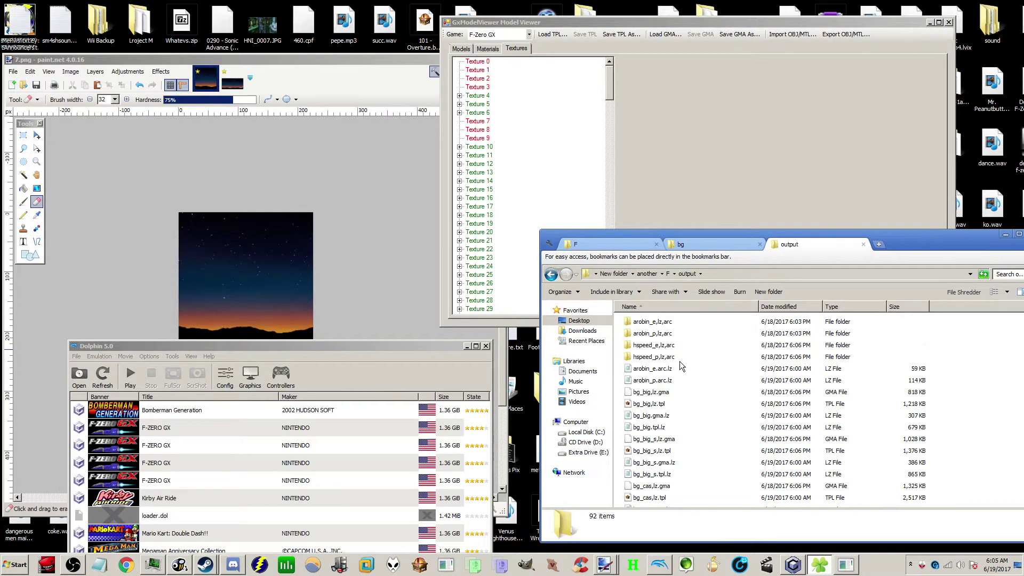
# Step: Run UNPACK.bat in the F folder to unpack the input files into the output folder
pyautogui.scroll(-3, 680, 361)
pyautogui.click(668, 503)
pyautogui.scroll(4, 666, 432)
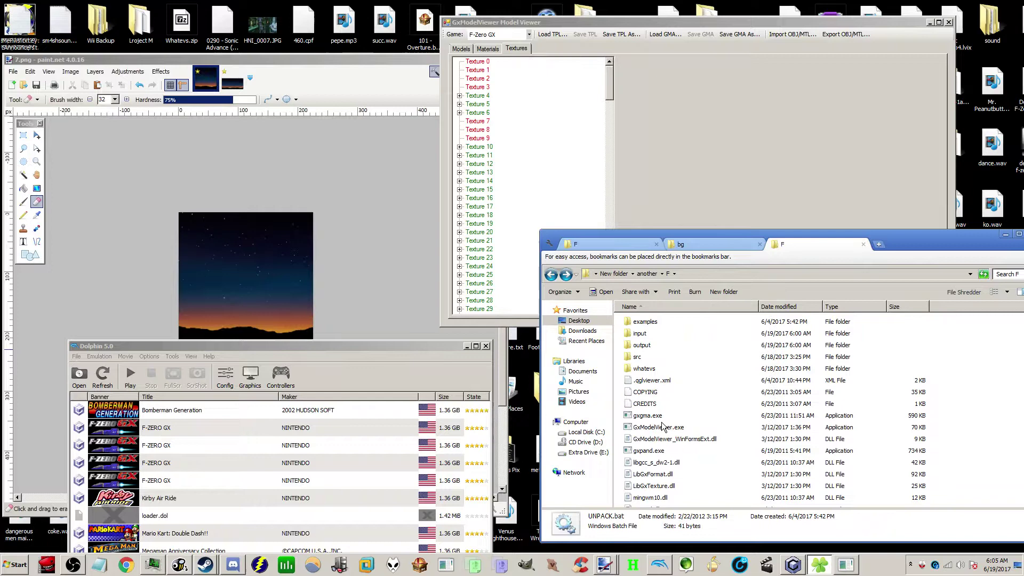
pyautogui.scroll(-4, 663, 425)
pyautogui.doubleClick(673, 503)
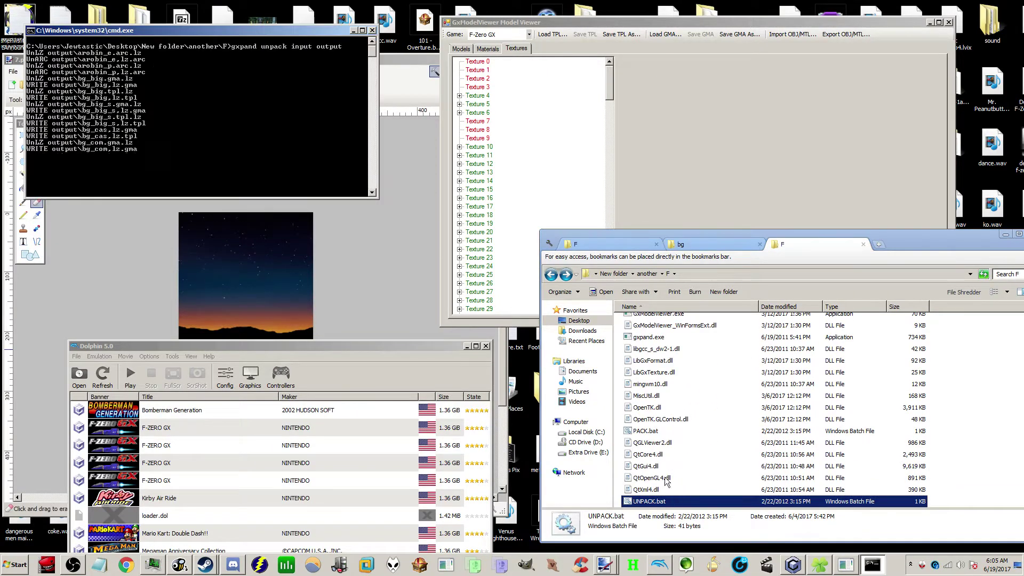
pyautogui.click(717, 410)
pyautogui.scroll(5, 693, 400)
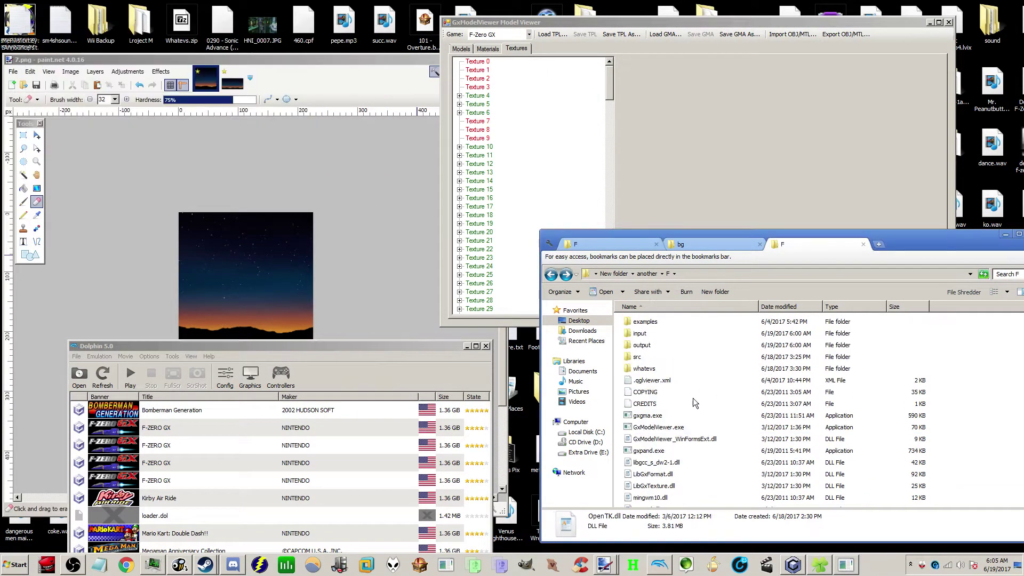
# Step: Open the output folder and inspect the unpacked TPL and GMA files, selecting bg_cas,lz.gma
pyautogui.doubleClick(648, 346)
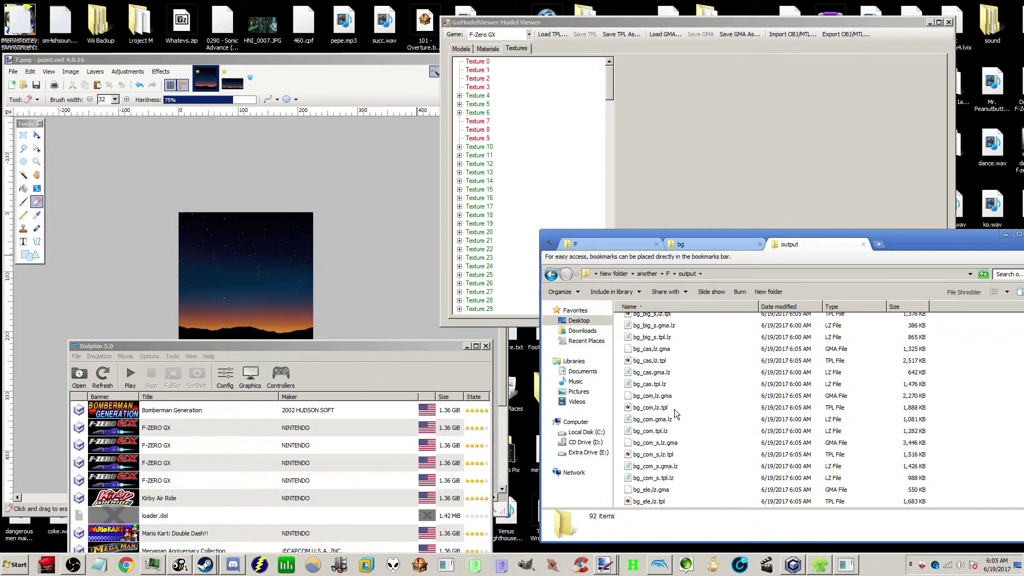
pyautogui.click(673, 409)
pyautogui.press('Up')
pyautogui.click(665, 364)
pyautogui.press('Up')
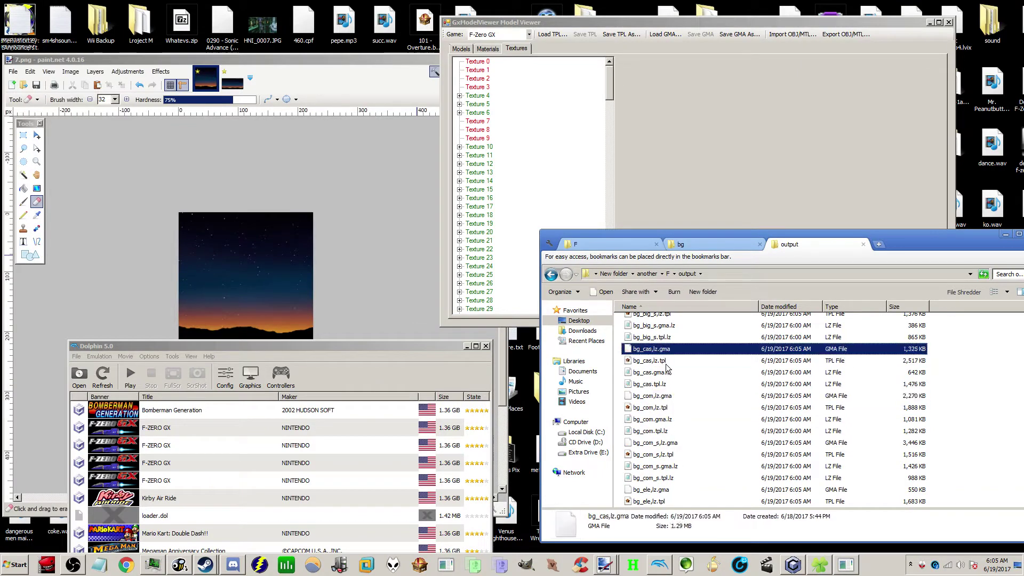
pyautogui.scroll(4, 666, 368)
# Step: Dismiss the TPL loading dialog in GxModelViewer and load a GMA model file instead
pyautogui.click(597, 92)
pyautogui.click(553, 34)
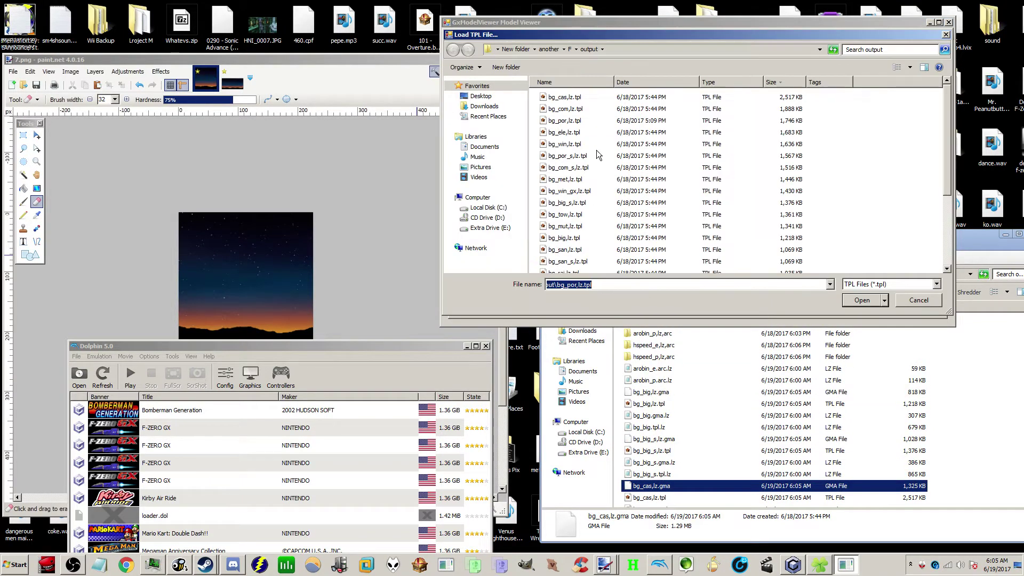
pyautogui.press('Escape')
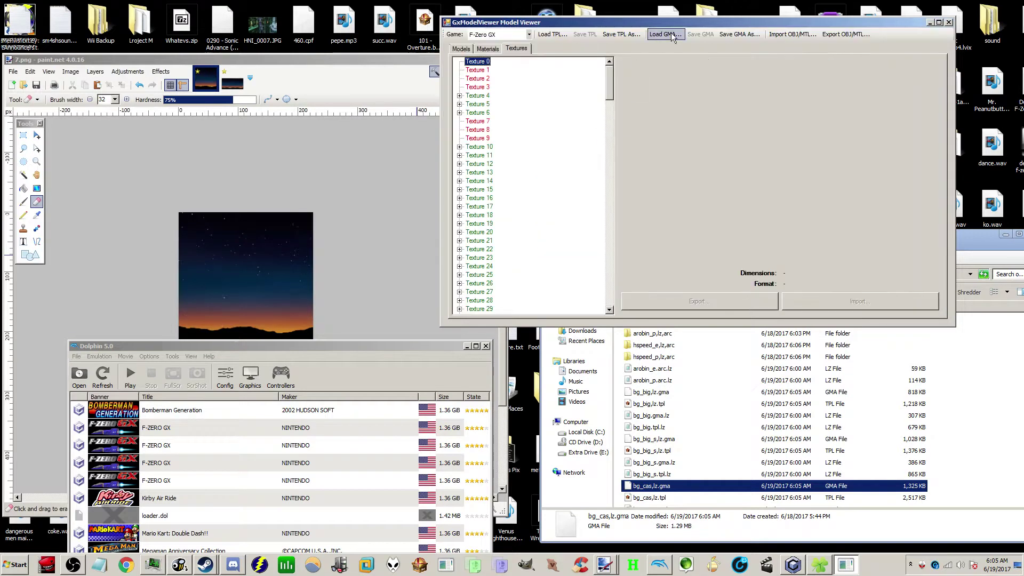
pyautogui.click(668, 35)
pyautogui.doubleClick(610, 186)
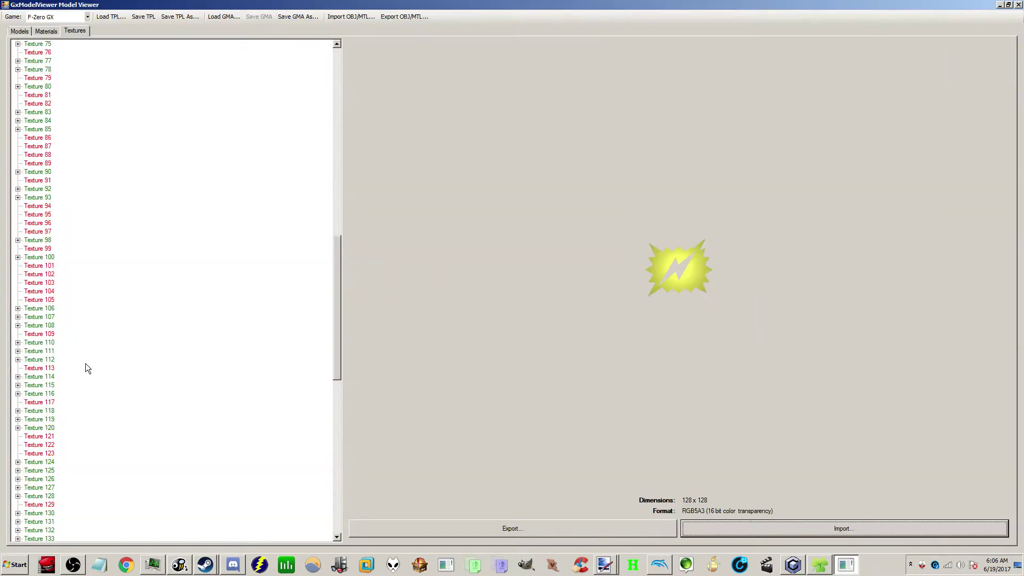
# Step: Browse the texture previews around Textures 116 to 135 for the lightning-bolt image
pyautogui.click(33, 396)
pyautogui.press('Down')
pyautogui.press('Down')
pyautogui.press('Down')
pyautogui.press('Down')
pyautogui.press('Down')
pyautogui.press('Down')
pyautogui.press('Down')
pyautogui.press('Down')
pyautogui.press('Down')
pyautogui.press('Down')
pyautogui.press('Down')
pyautogui.press('Down')
pyautogui.press('Down')
pyautogui.press('Down')
pyautogui.press('Down')
pyautogui.press('Down')
pyautogui.press('Down')
pyautogui.press('Down')
pyautogui.press('Down')
pyautogui.press('Down')
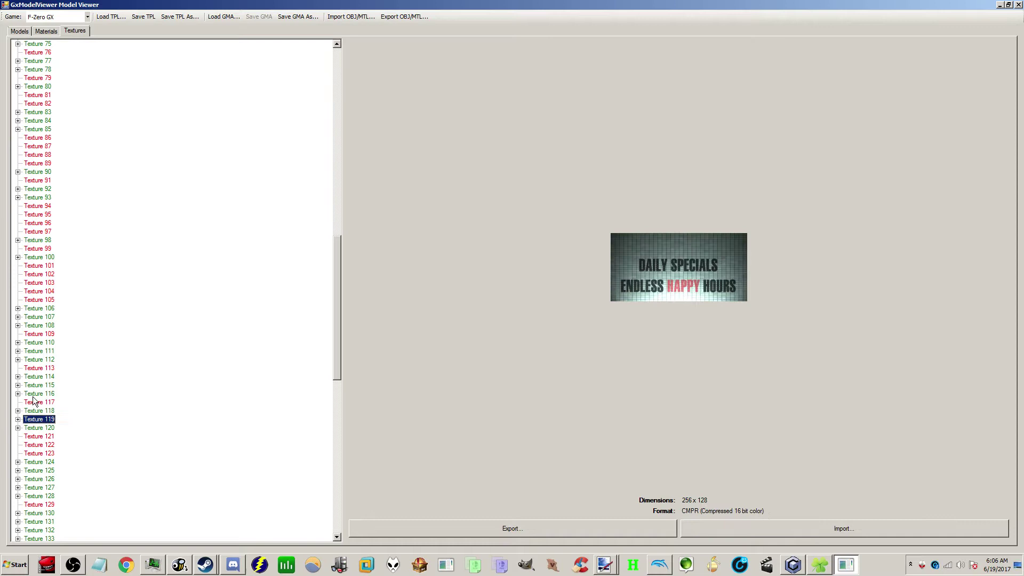
pyautogui.press('Up')
pyautogui.press('Up')
pyautogui.press('Up')
pyautogui.press('Up')
pyautogui.press('Up')
pyautogui.press('Up')
pyautogui.press('Up')
pyautogui.press('Up')
pyautogui.press('Up')
pyautogui.press('Up')
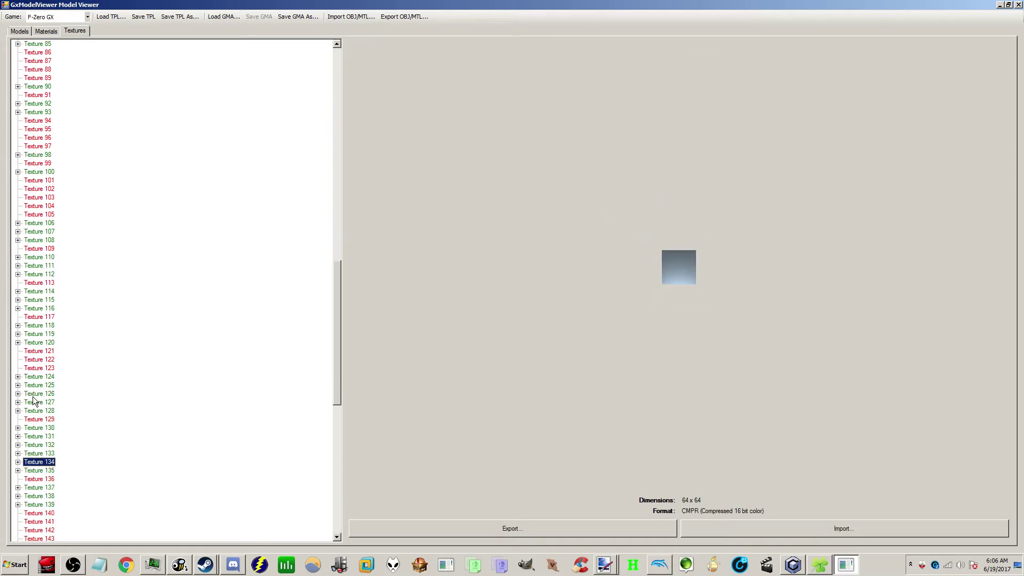
pyautogui.press('Down')
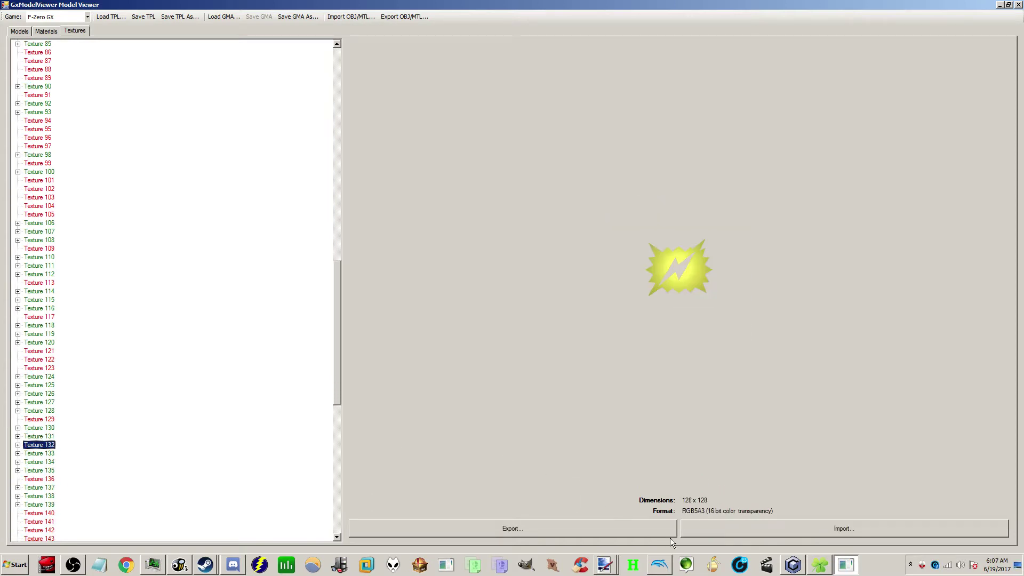
# Step: Import the recolored cyan lightning-bolt image over the yellow one in Texture 132, using the RGB5A3 (16 bit color & transparency) format
pyautogui.click(704, 533)
pyautogui.click(403, 142)
pyautogui.doubleClick(403, 142)
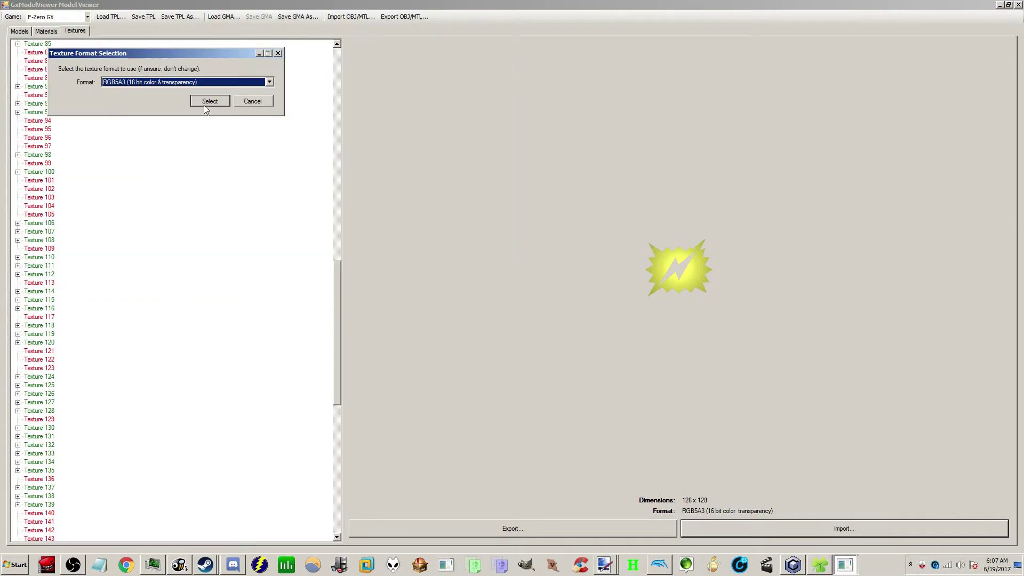
pyautogui.click(204, 101)
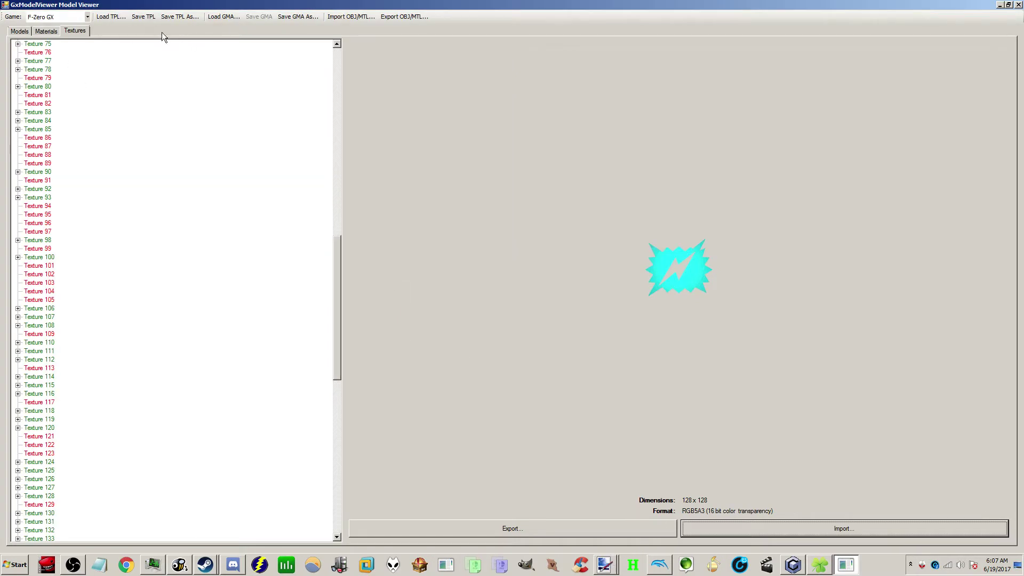
# Step: Save the modified TPL file and return to the output folder, with the model viewer restored to a smaller window
pyautogui.moveTo(171, 2); pyautogui.dragTo(244, 87)
pyautogui.click(690, 392)
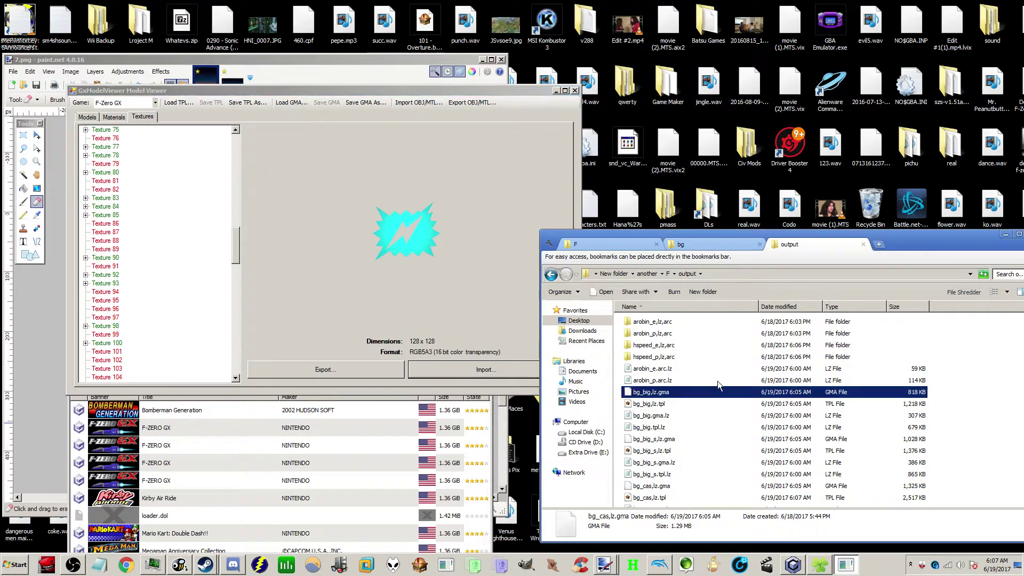
# Step: Copy bg_cas,lz.gma and bg_cas,lz.tpl from the output folder into the input folder, replacing the existing copies
pyautogui.click(690, 463)
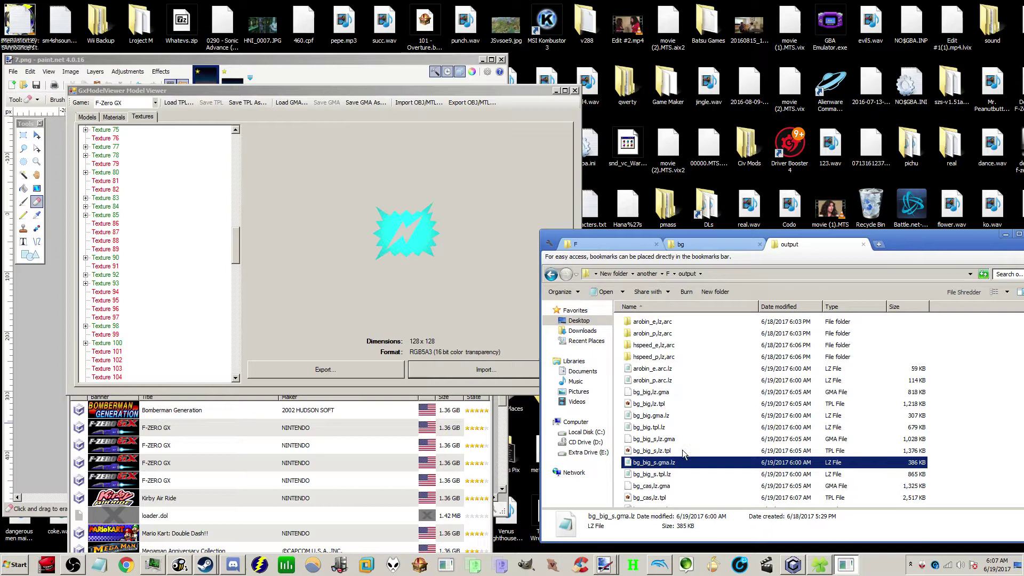
pyautogui.click(683, 451)
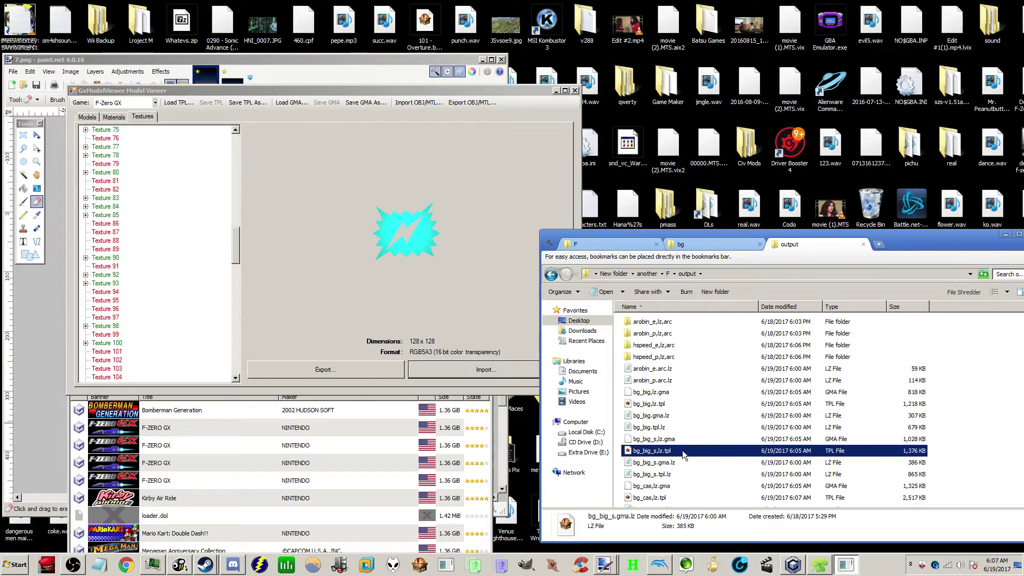
pyautogui.click(665, 496)
pyautogui.keyDown('shift'); pyautogui.click(668, 477); pyautogui.keyUp('shift')
pyautogui.keyDown('shift'); pyautogui.click(672, 485); pyautogui.keyUp('shift')
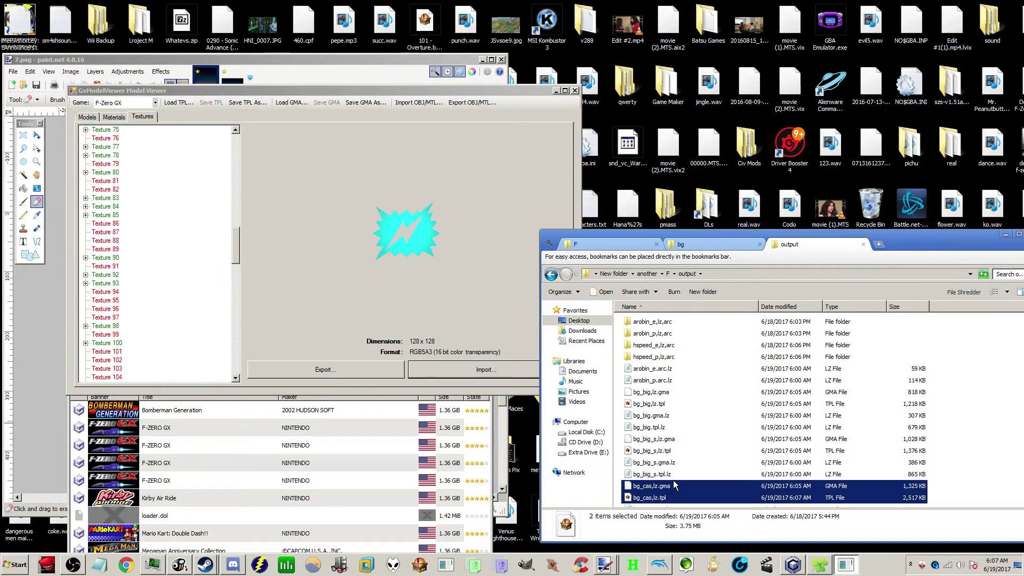
pyautogui.press('BackSpace')
pyautogui.press('Up')
pyautogui.press('Return')
pyautogui.hotkey('ctrl', 'v')
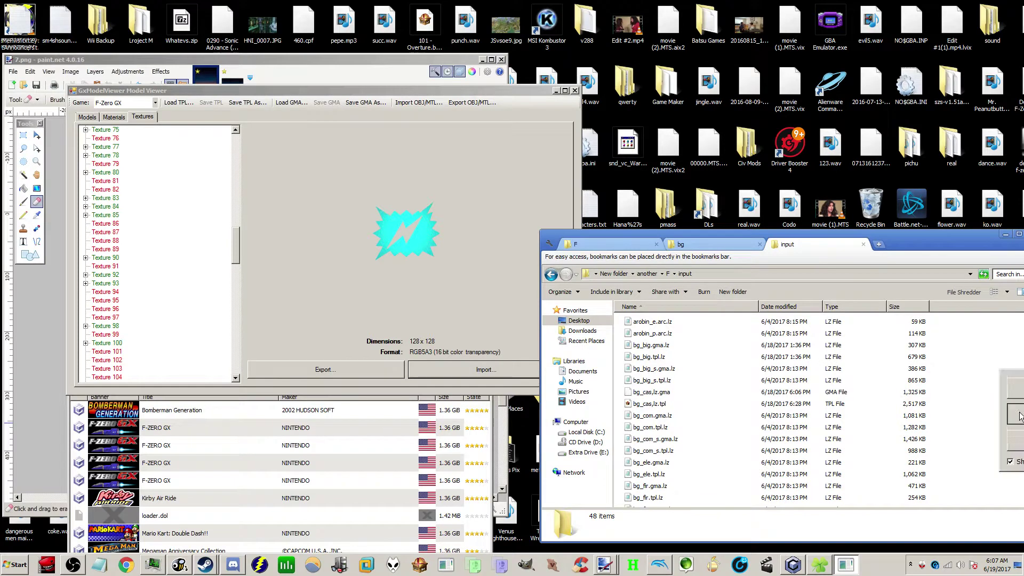
pyautogui.click(1020, 416)
pyautogui.click(563, 251)
pyautogui.click(562, 251)
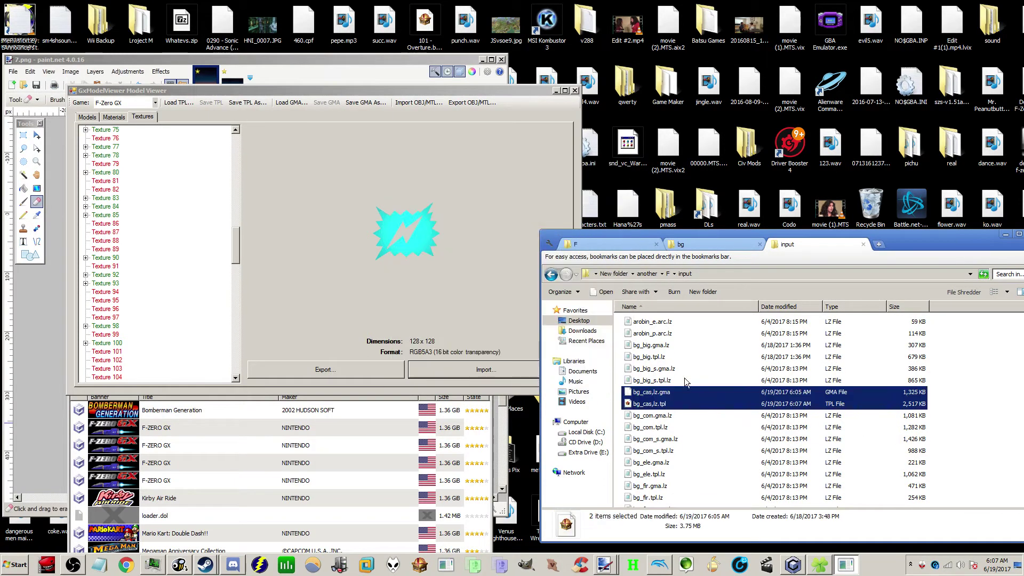
# Step: Load bg_por,lz.tpl from the F output folder into GxModelViewer and maximize the viewer window
pyautogui.click(181, 103)
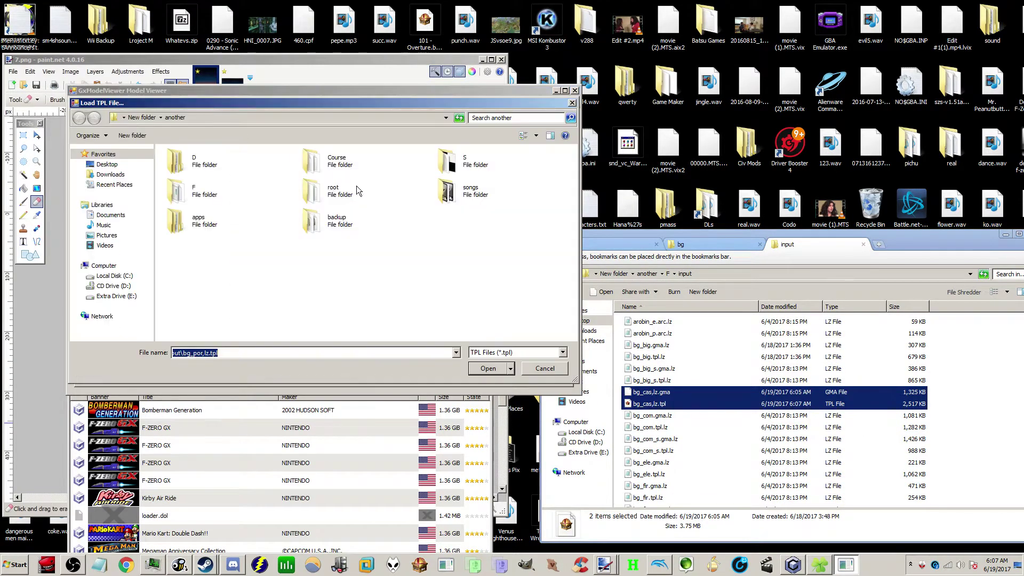
pyautogui.doubleClick(247, 188)
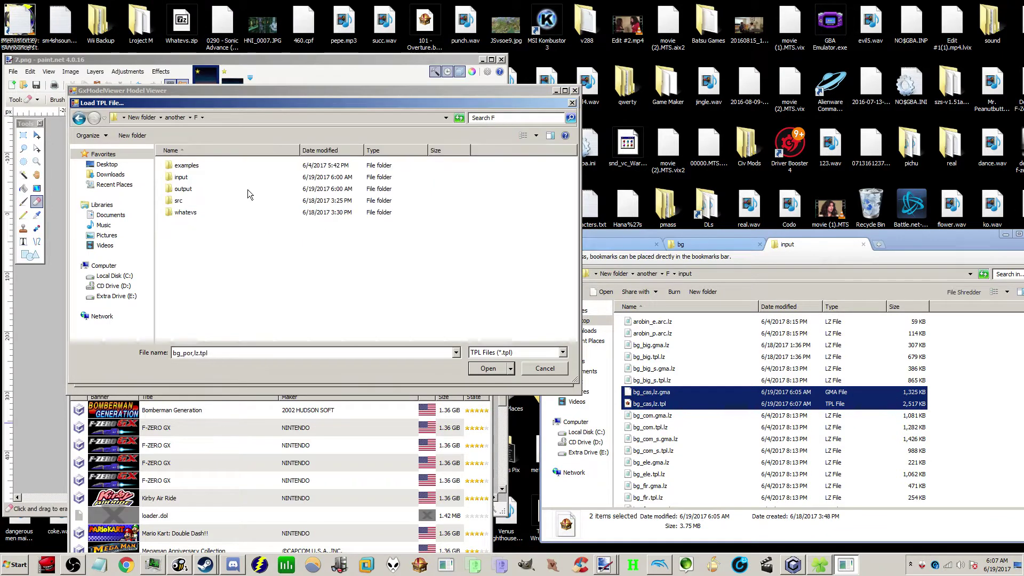
pyautogui.doubleClick(248, 190)
pyautogui.doubleClick(248, 190)
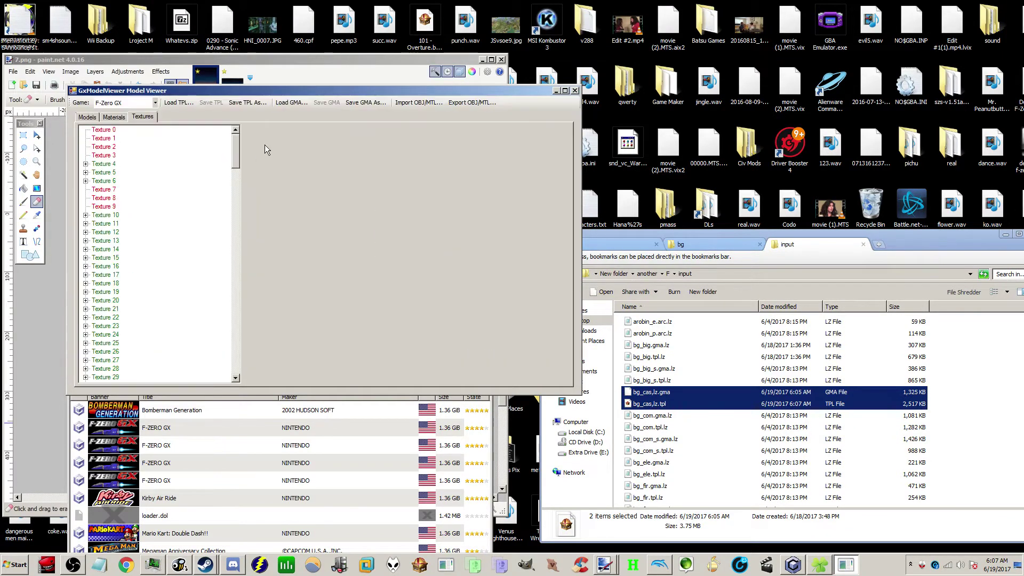
pyautogui.moveTo(299, 90); pyautogui.dragTo(344, 0)
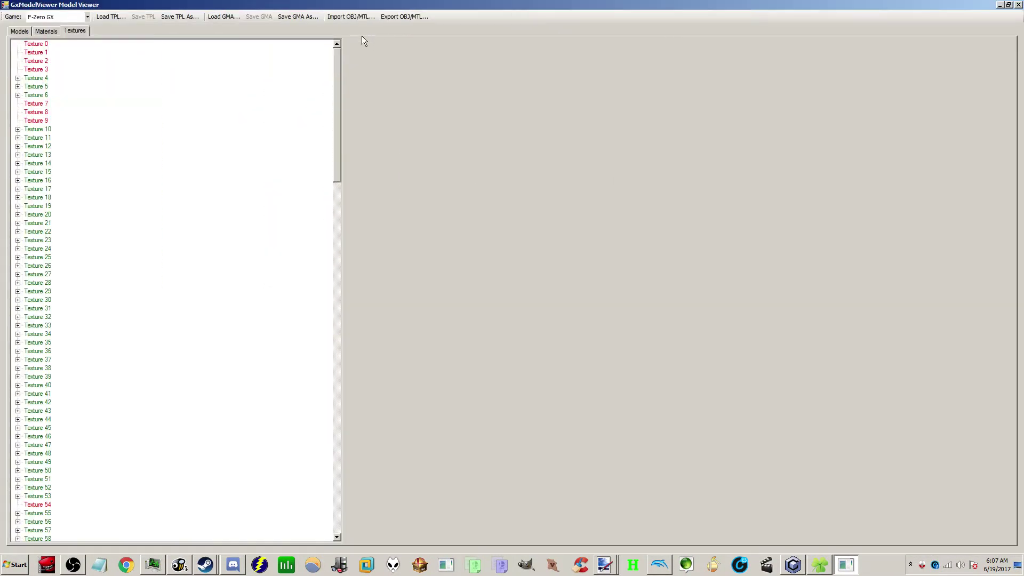
# Step: Load the matching model file bg_por,lz.gma and view the sky around the dome
pyautogui.click(219, 17)
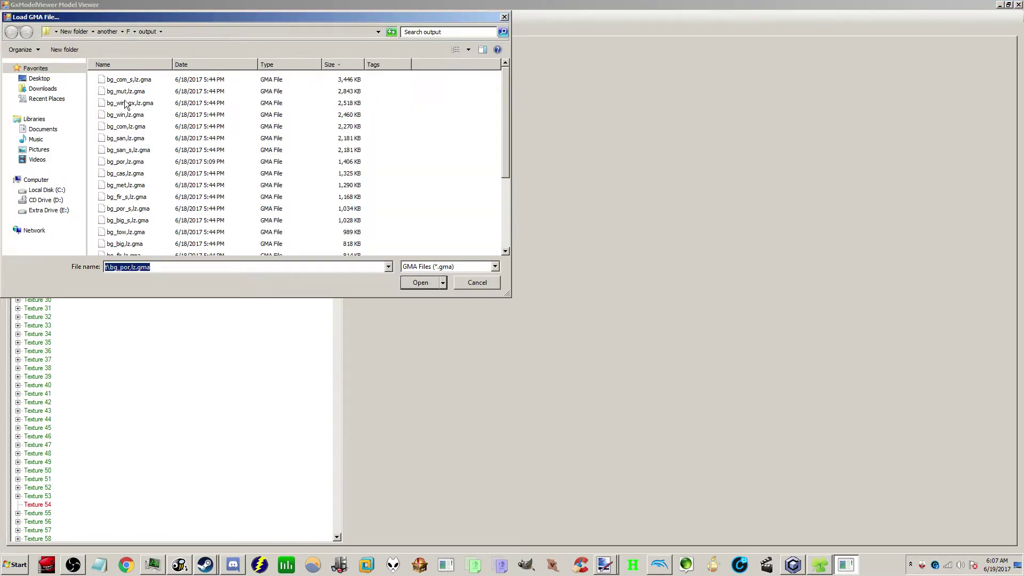
pyautogui.doubleClick(133, 163)
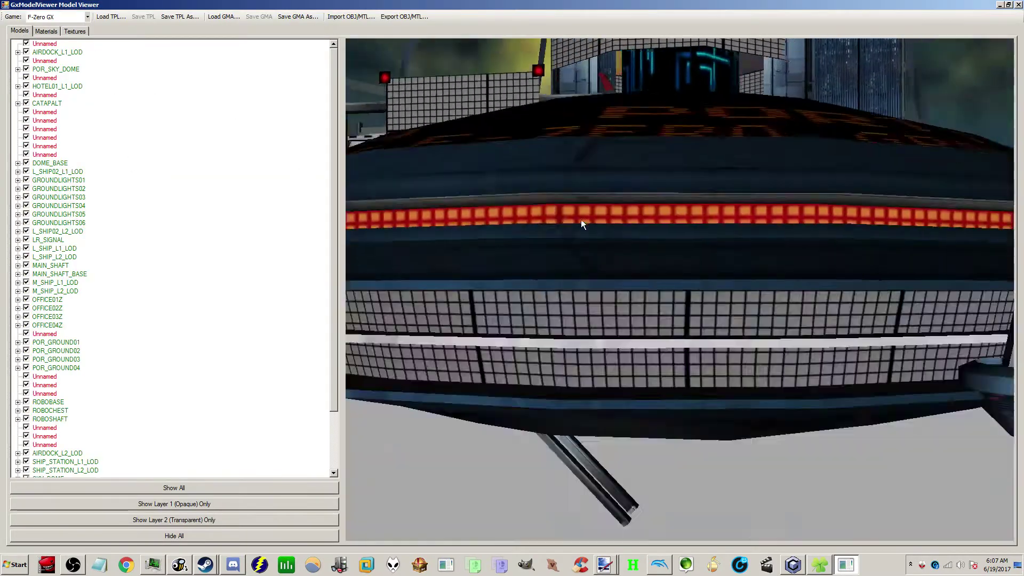
pyautogui.moveTo(581, 219)
pyautogui.mouseDown()
pyautogui.moveTo(587, 210)
pyautogui.moveTo(600, 219)
pyautogui.moveTo(581, 216)
pyautogui.mouseUp()
pyautogui.scroll(-3, 574, 217)
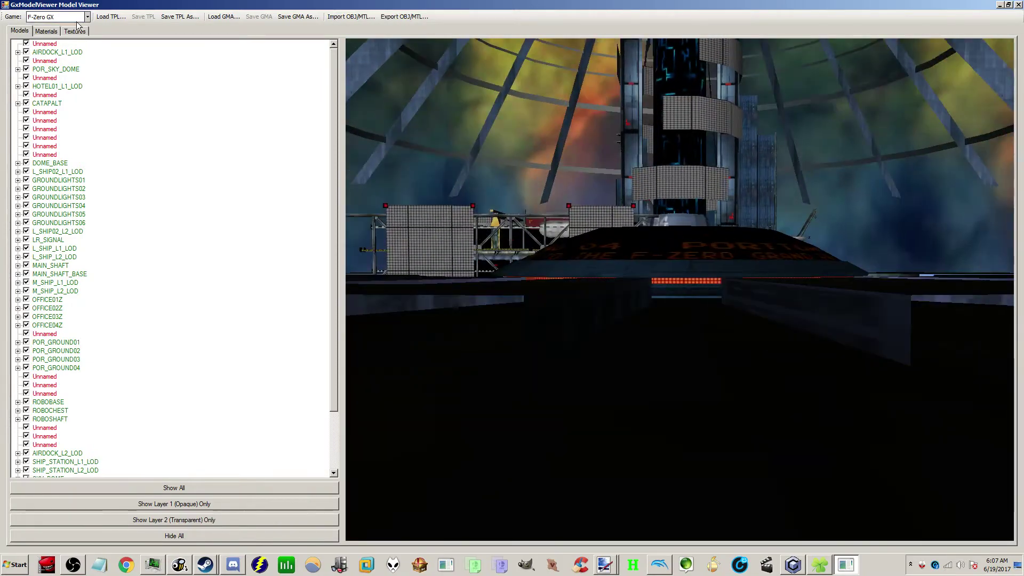
# Step: Browse the texture previews from Texture 189 back to Texture 149 for the sky background
pyautogui.click(75, 31)
pyautogui.moveTo(337, 88); pyautogui.dragTo(339, 426)
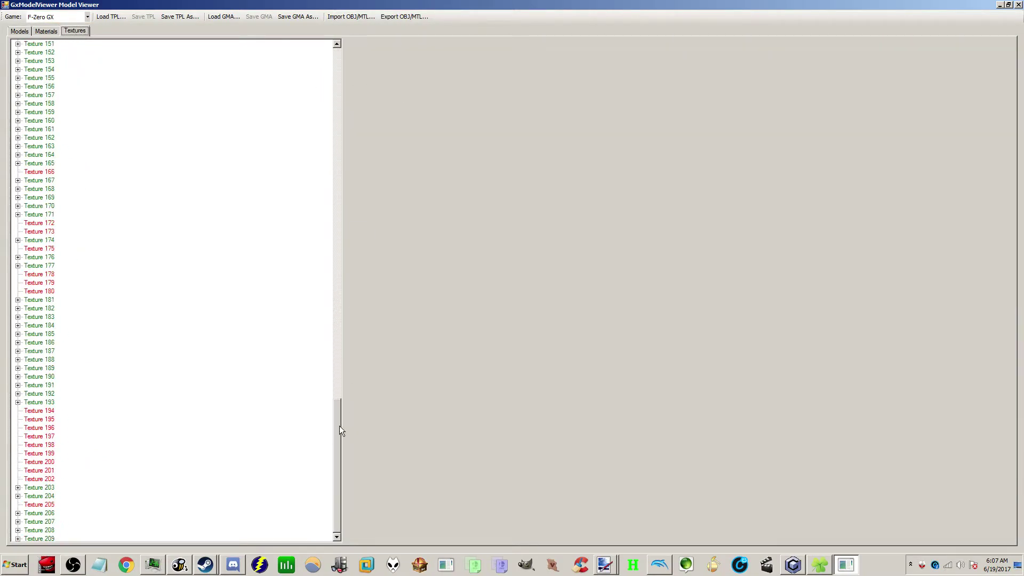
pyautogui.click(47, 368)
pyautogui.press('Up')
pyautogui.press('Up')
pyautogui.press('Up')
pyautogui.press('Up')
pyautogui.press('Up')
pyautogui.press('Up')
pyautogui.press('Up')
pyautogui.press('Up')
pyautogui.press('Up')
pyautogui.press('Up')
pyautogui.press('Up')
pyautogui.press('Up')
pyautogui.press('Up')
pyautogui.press('Up')
pyautogui.press('Up')
pyautogui.press('Up')
pyautogui.press('Up')
pyautogui.press('Up')
pyautogui.press('Up')
pyautogui.press('Up')
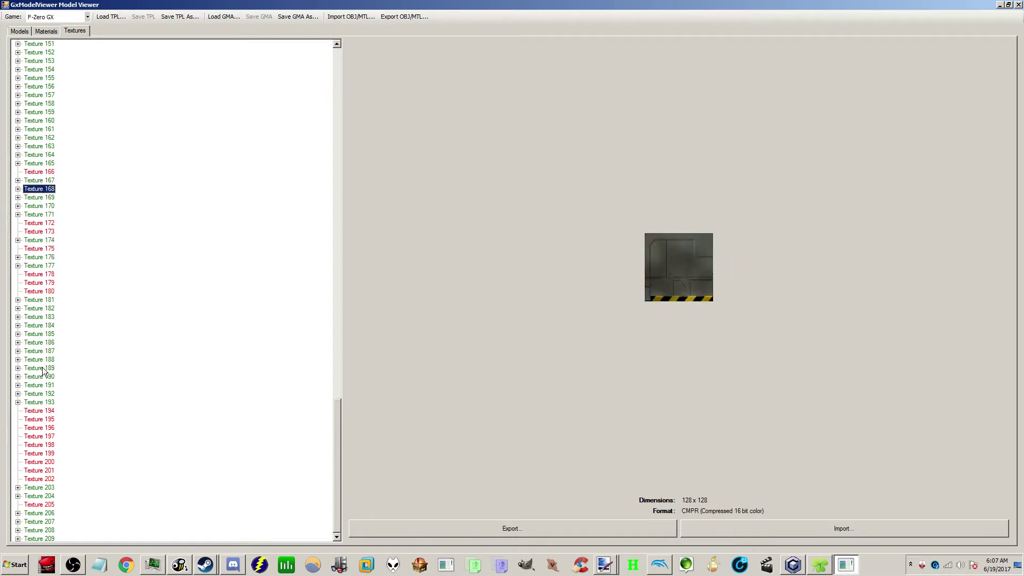
pyautogui.press('Up')
pyautogui.press('Up')
pyautogui.press('Up')
pyautogui.press('Up')
pyautogui.press('Up')
pyautogui.press('Up')
pyautogui.press('Up')
pyautogui.press('Up')
pyautogui.press('Up')
pyautogui.press('Up')
pyautogui.press('Up')
pyautogui.press('Up')
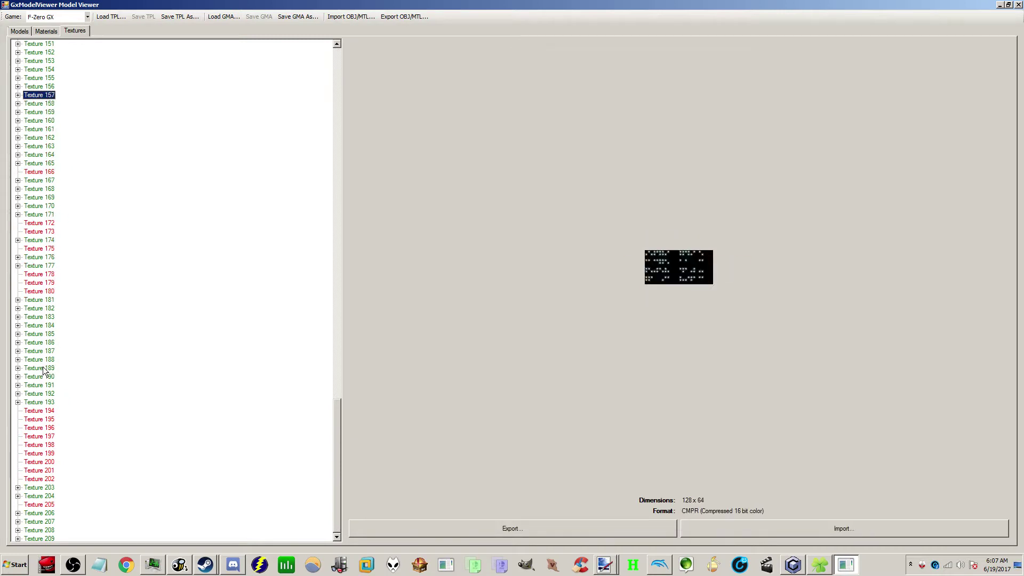
pyautogui.press('Up')
pyautogui.press('Up')
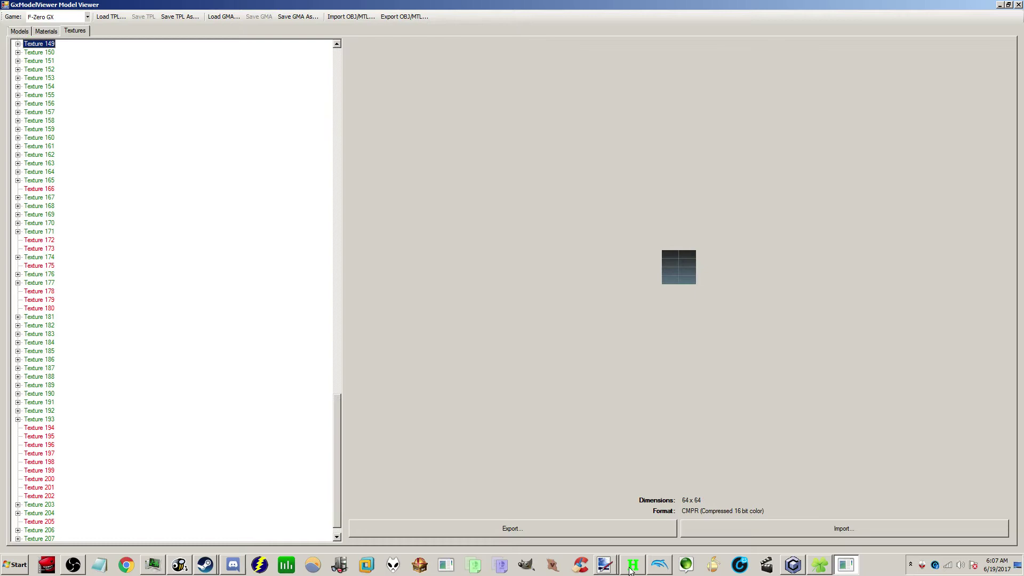
# Step: Switch to paint.net and compare the single night-sky image 7.png with the untitled double-width version
pyautogui.click(614, 564)
pyautogui.moveTo(276, 3); pyautogui.dragTo(719, 160)
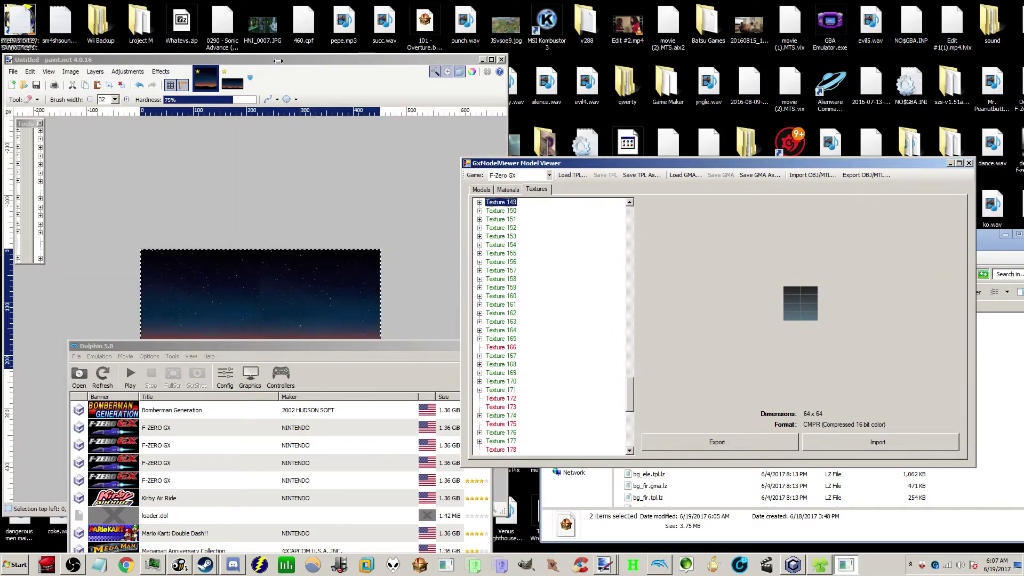
pyautogui.moveTo(270, 58); pyautogui.dragTo(273, 36)
pyautogui.hotkey('ctrl', 'Tab')
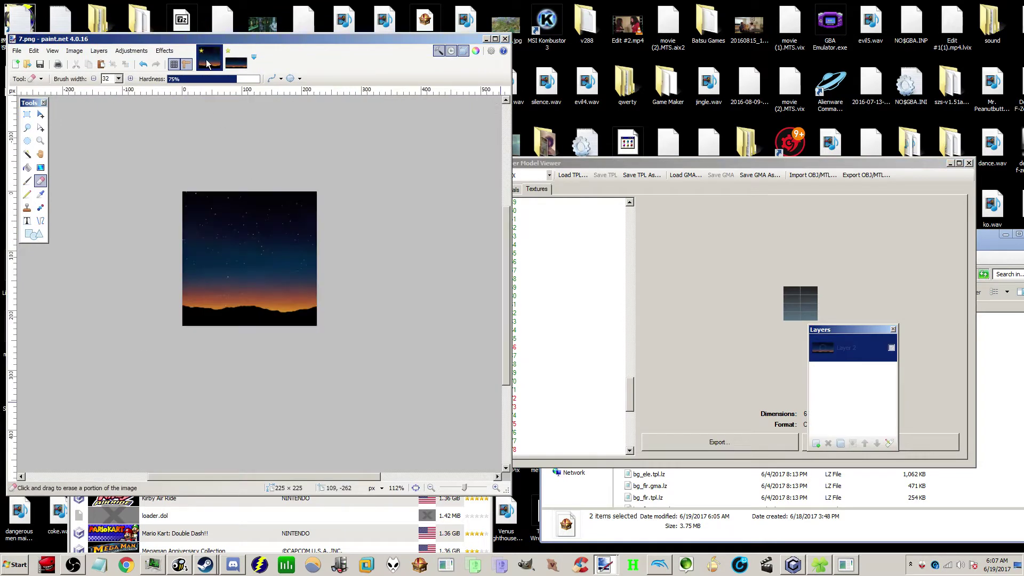
pyautogui.scroll(1, 213, 251)
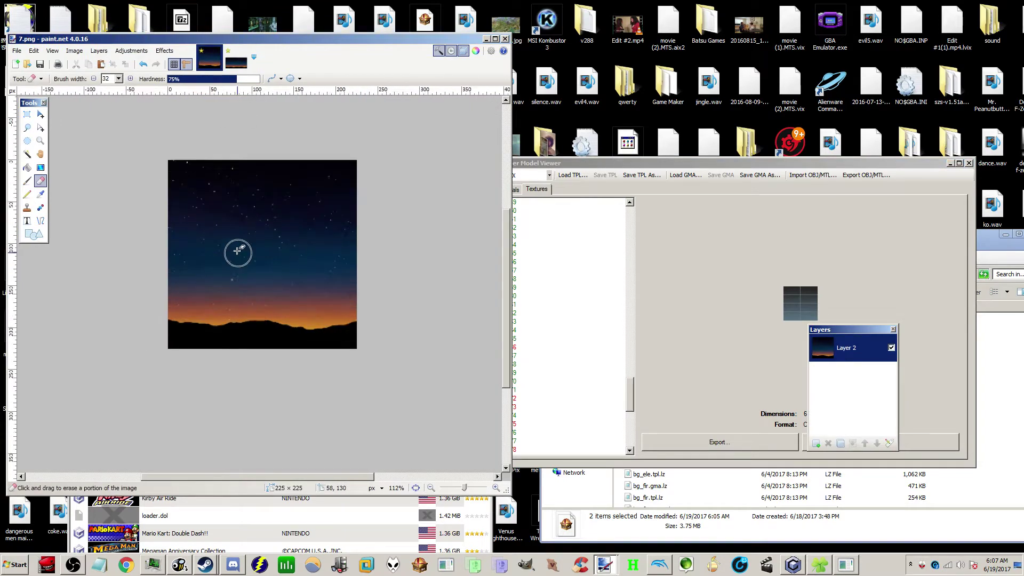
pyautogui.scroll(1, 293, 299)
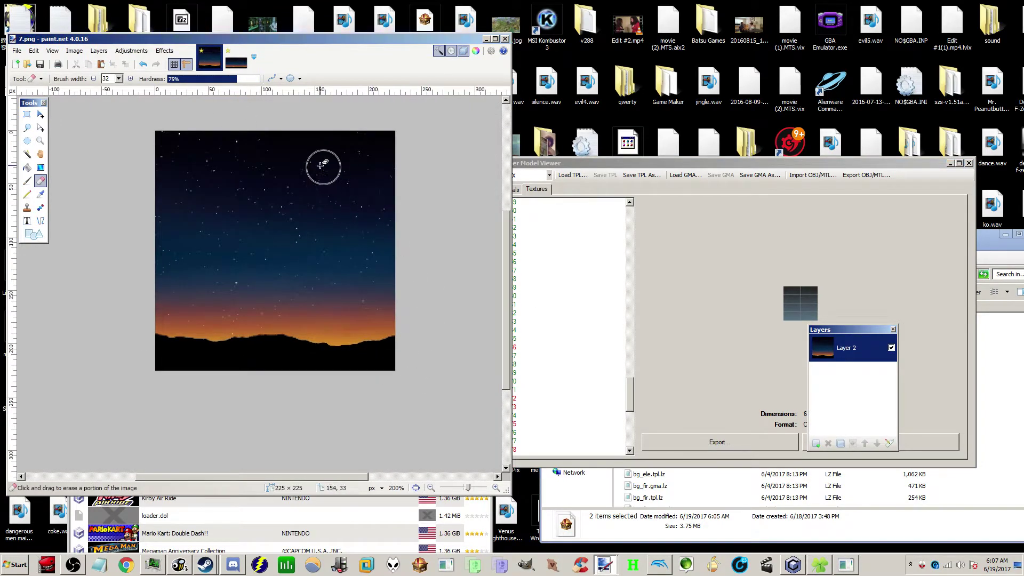
pyautogui.hotkey('ctrl', 'Tab')
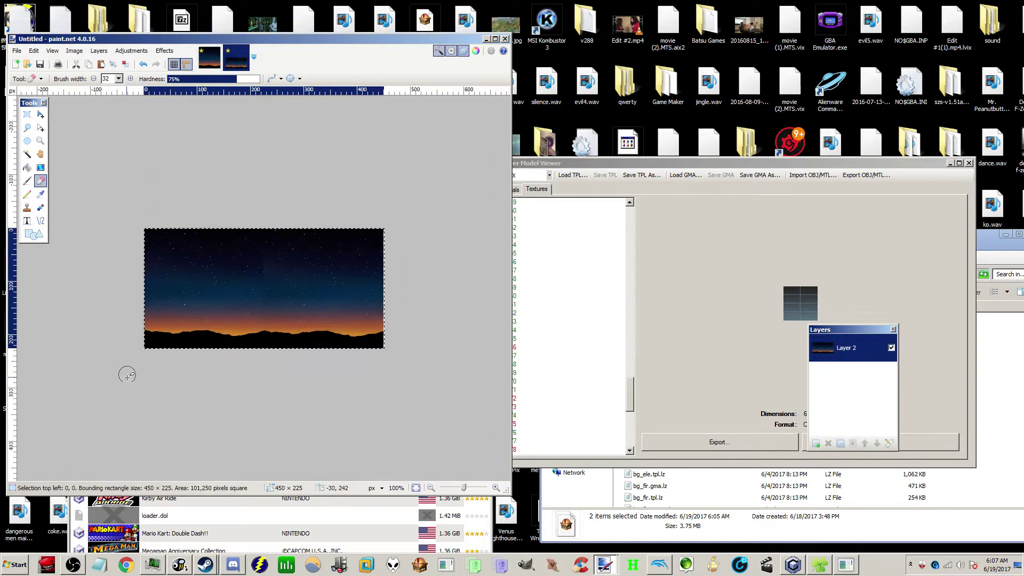
pyautogui.scroll(1, 178, 379)
pyautogui.scroll(4, 208, 374)
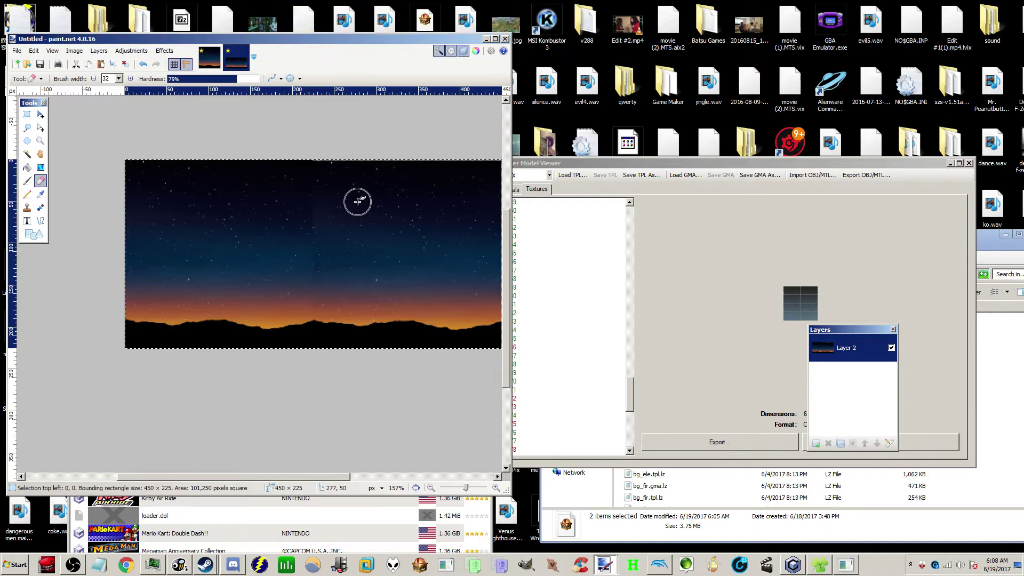
pyautogui.scroll(-1, 357, 197)
# Step: Return to GxModelViewer and look through the previews from Texture 149 back past Texture 96 for the colorful nebula sky
pyautogui.moveTo(607, 163); pyautogui.dragTo(539, 0)
pyautogui.press('Up')
pyautogui.press('Up')
pyautogui.press('Up')
pyautogui.press('Up')
pyautogui.press('Up')
pyautogui.press('Up')
pyautogui.press('Up')
pyautogui.press('Up')
pyautogui.press('Up')
pyautogui.press('Up')
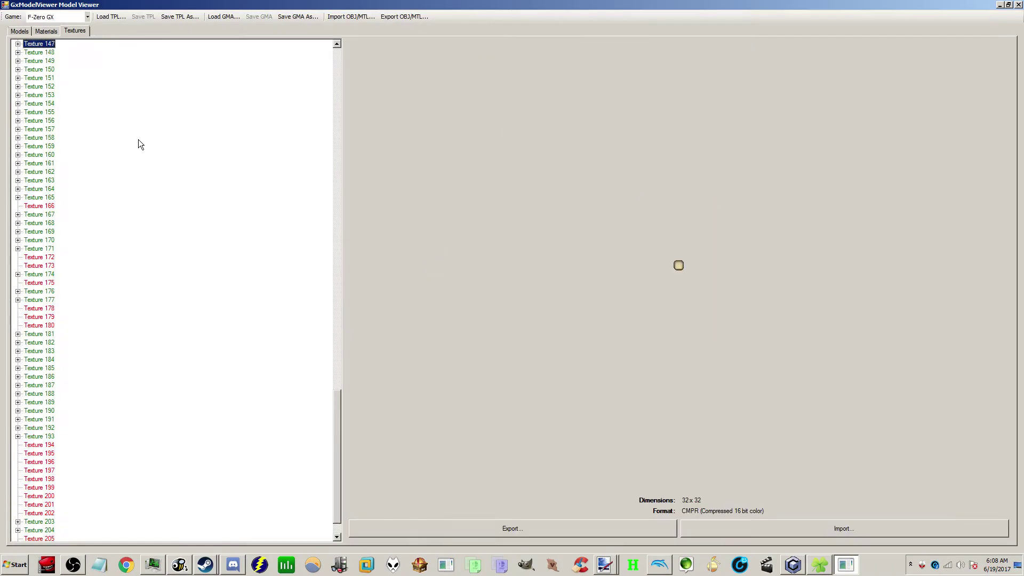
pyautogui.press('Up')
pyautogui.press('Up')
pyautogui.press('Up')
pyautogui.press('Up')
pyautogui.press('Up')
pyautogui.press('Up')
pyautogui.press('Up')
pyautogui.press('Up')
pyautogui.press('Up')
pyautogui.press('Up')
pyautogui.press('Up')
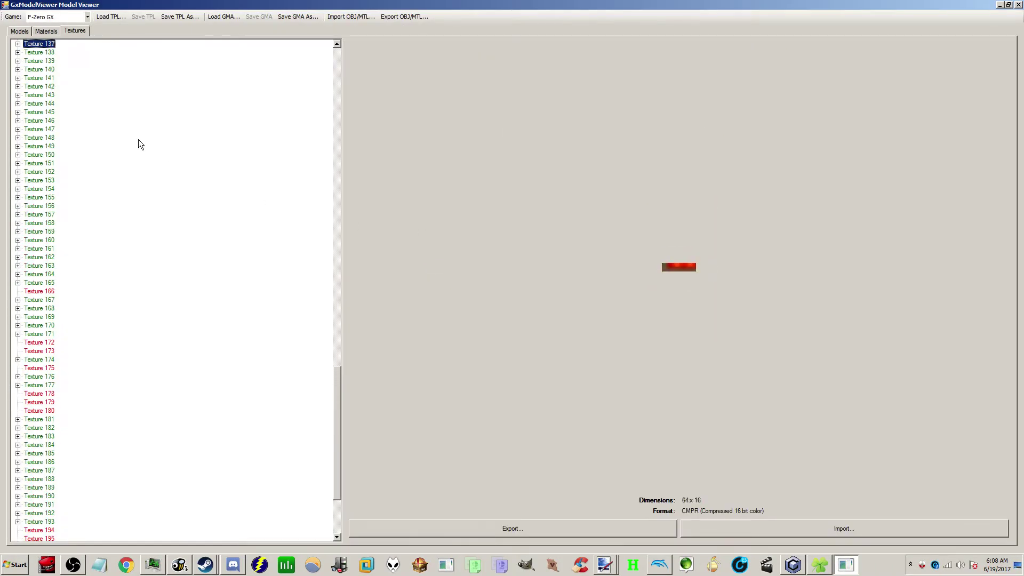
pyautogui.press('Up')
pyautogui.press('Up')
pyautogui.press('Up')
pyautogui.press('Up')
pyautogui.press('Up')
pyautogui.press('Up')
pyautogui.press('Up')
pyautogui.press('Up')
pyautogui.press('Up')
pyautogui.press('Up')
pyautogui.press('Up')
pyautogui.press('Up')
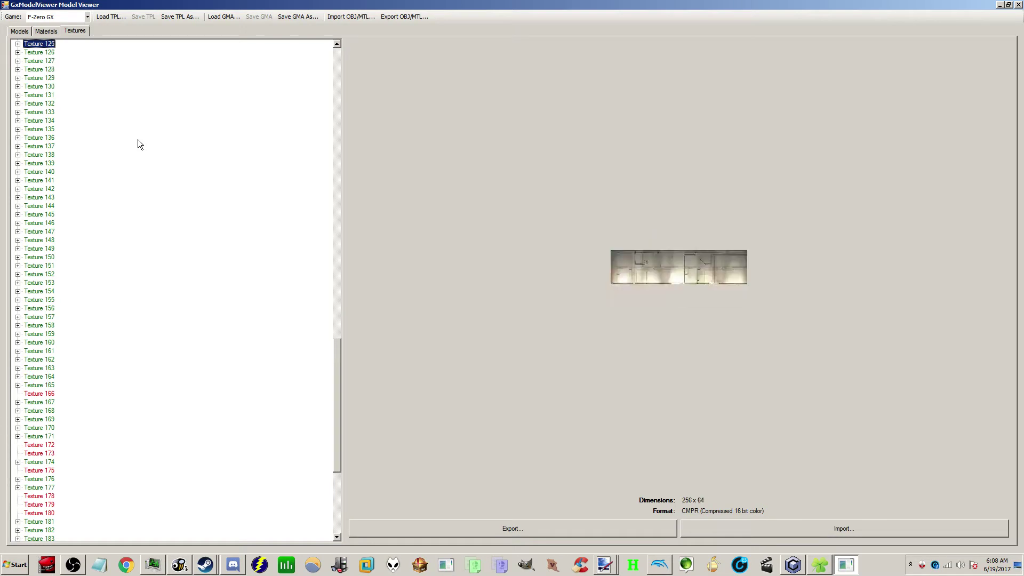
pyautogui.press('Up')
pyautogui.press('Up')
pyautogui.press('Up')
pyautogui.press('Up')
pyautogui.press('Up')
pyautogui.press('Up')
pyautogui.press('Up')
pyautogui.press('Up')
pyautogui.press('Up')
pyautogui.press('Up')
pyautogui.press('Up')
pyautogui.press('Up')
pyautogui.press('Up')
pyautogui.press('Up')
pyautogui.press('Up')
pyautogui.press('Up')
pyautogui.press('Up')
pyautogui.press('Up')
pyautogui.press('Up')
pyautogui.press('Up')
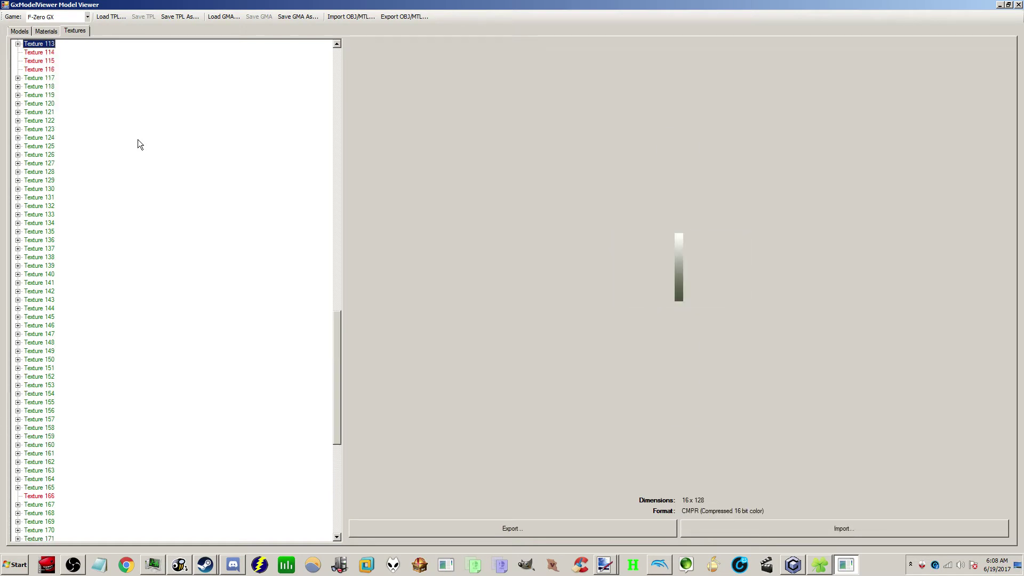
pyautogui.press('Down')
pyautogui.press('Down')
pyautogui.press('Down')
pyautogui.press('Down')
pyautogui.press('Down')
pyautogui.press('Down')
pyautogui.press('Down')
pyautogui.press('Down')
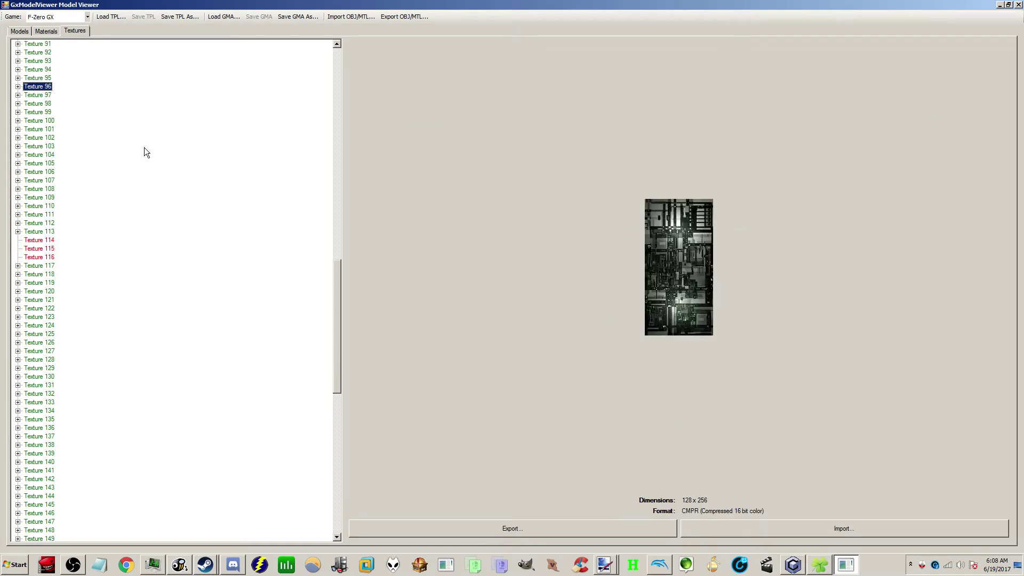
pyautogui.press('Up')
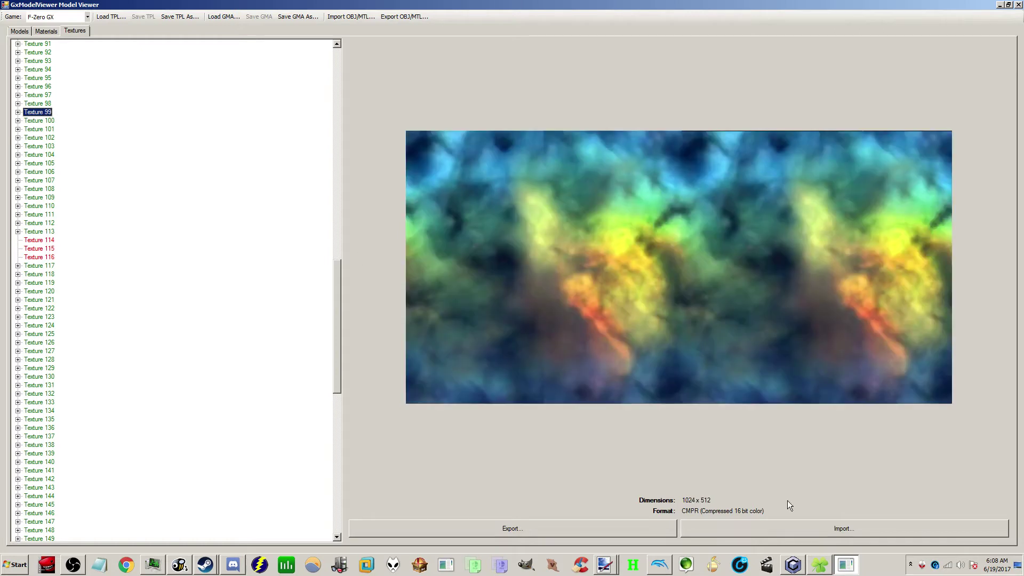
# Step: Import the starry forest image 456456456456.png from the another folder over the nebula sky in Texture 99
pyautogui.click(807, 531)
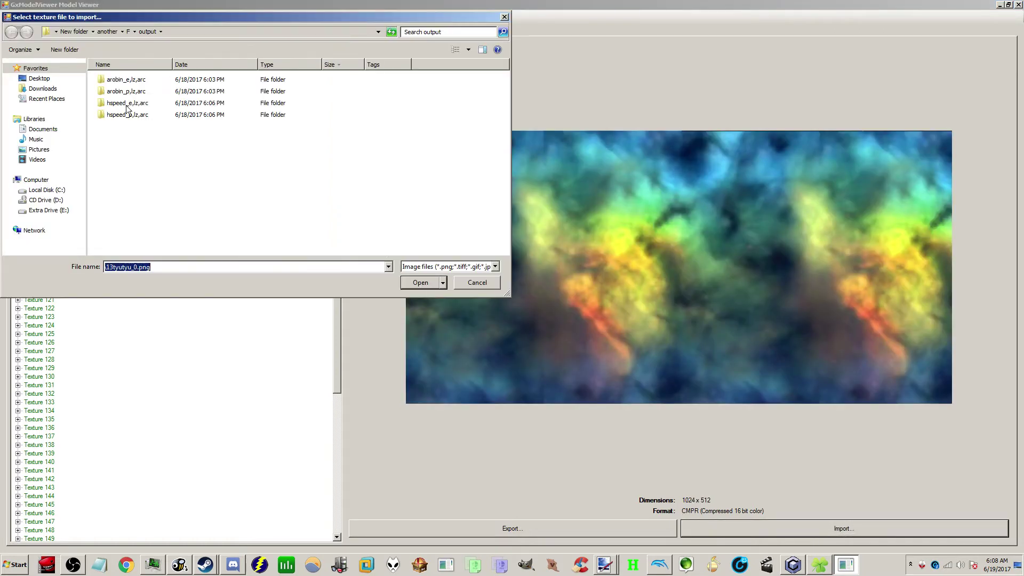
pyautogui.click(128, 31)
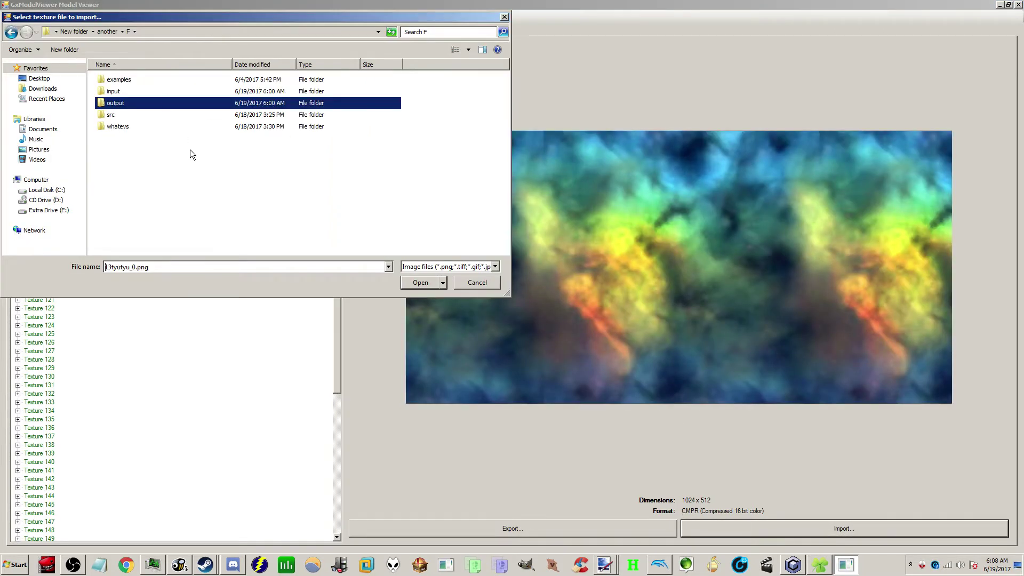
pyautogui.click(115, 35)
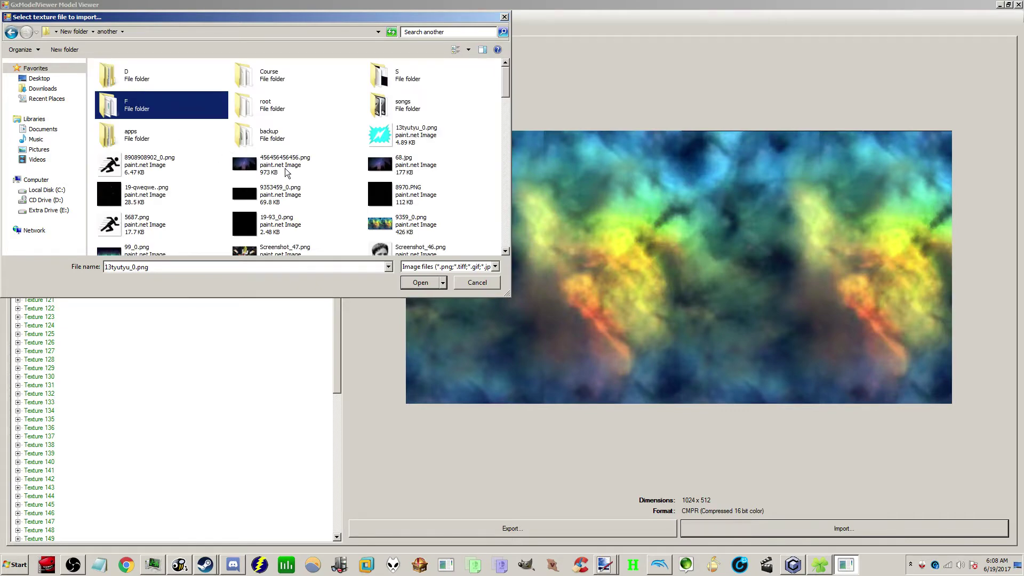
pyautogui.click(286, 171)
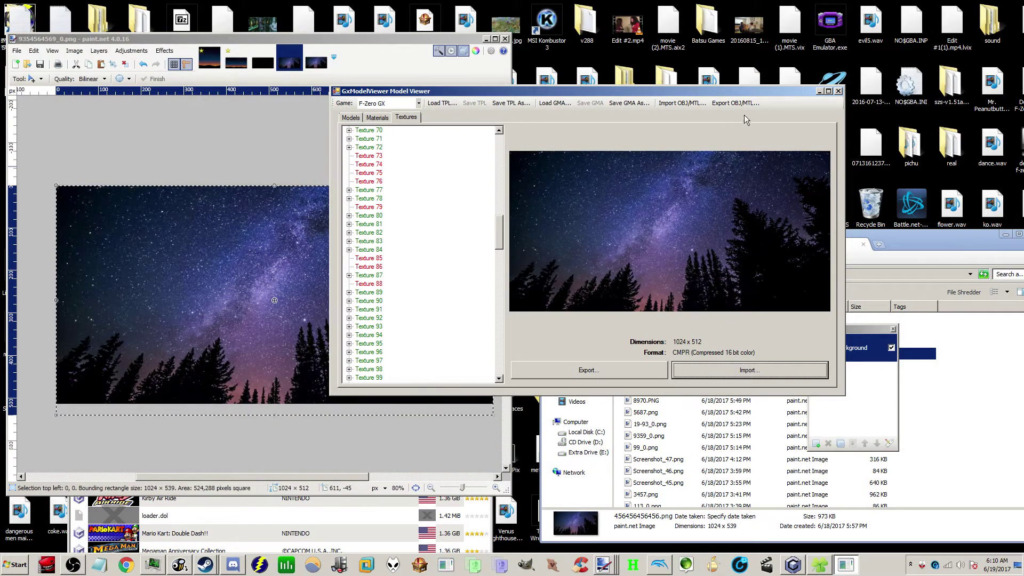
# Step: Close the model viewer and copy the modified bg_por,lz.gma and bg_por,lz.tpl files from the output folder inside F
pyautogui.click(839, 91)
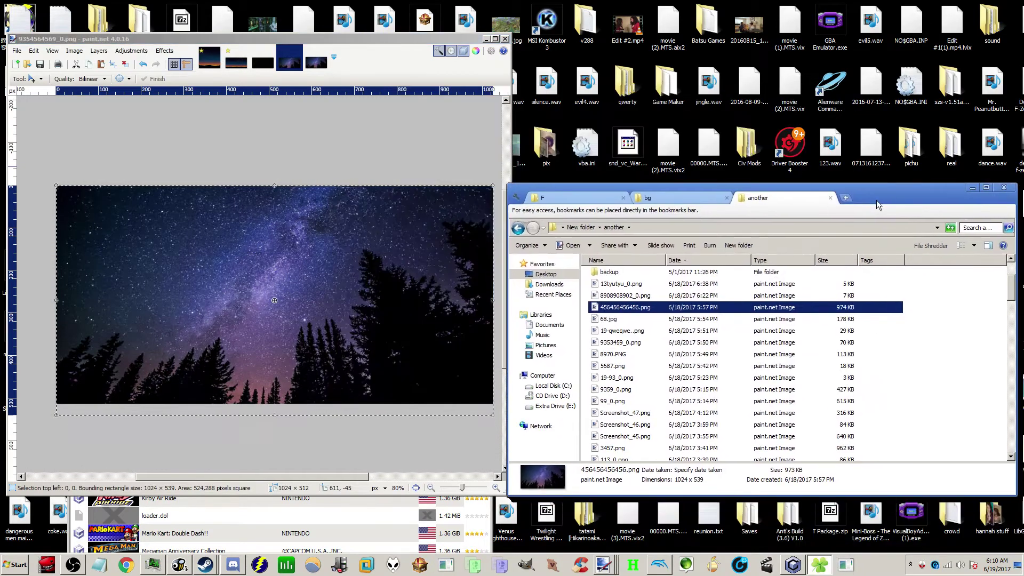
pyautogui.click(624, 295)
pyautogui.scroll(3, 614, 277)
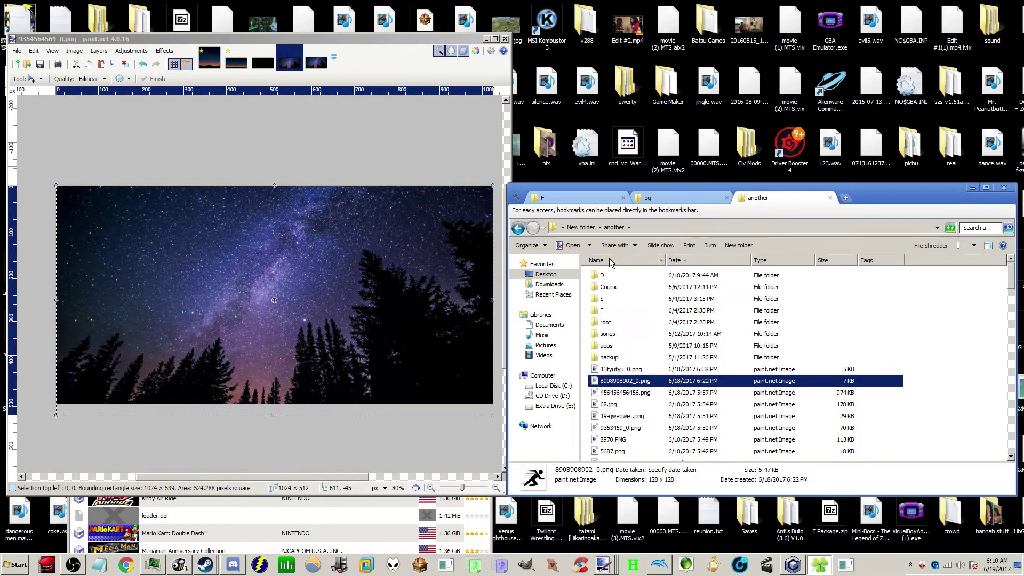
pyautogui.doubleClick(616, 312)
pyautogui.doubleClick(613, 300)
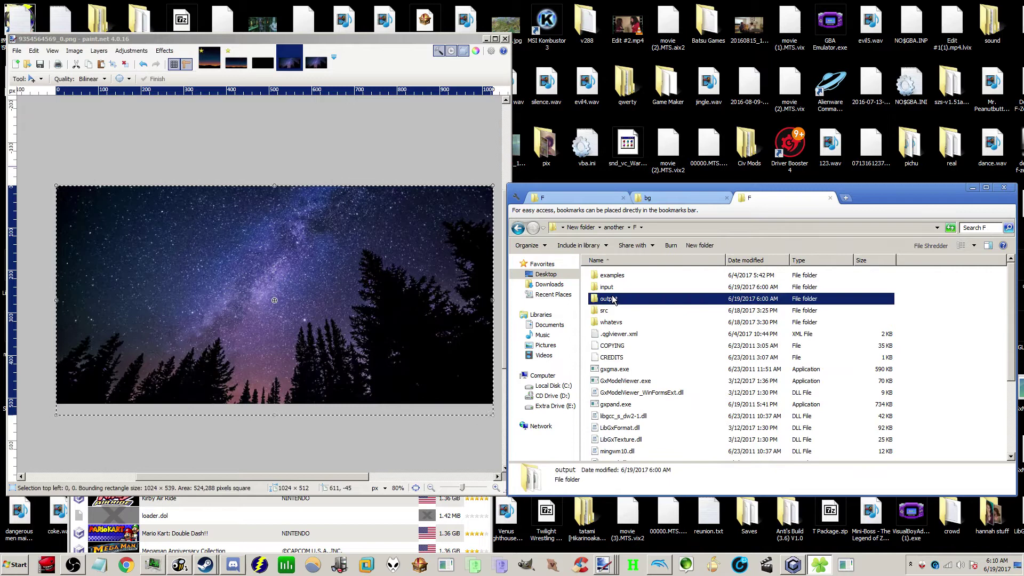
pyautogui.click(624, 337)
pyautogui.scroll(-1, 662, 365)
pyautogui.scroll(-6, 673, 369)
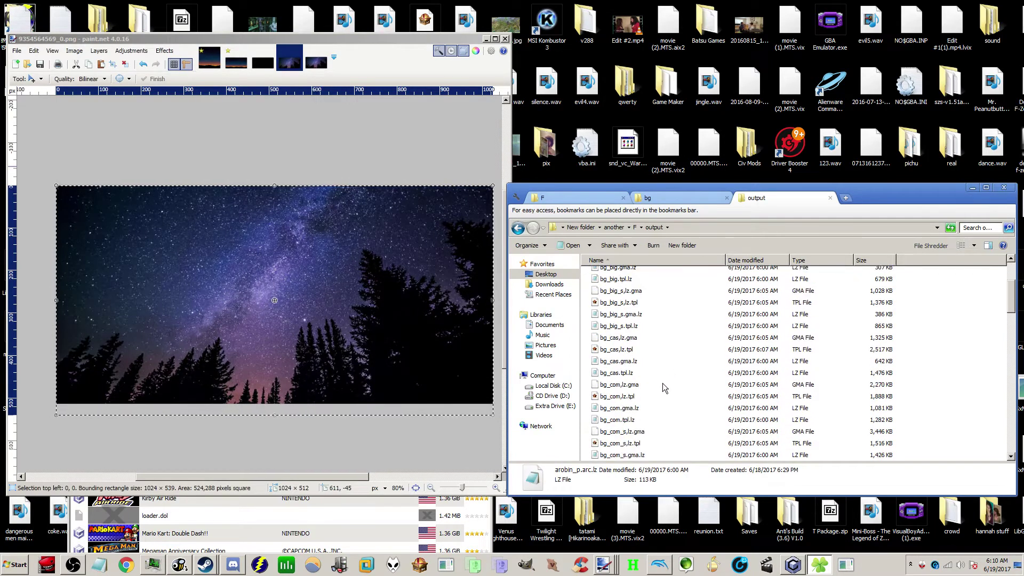
pyautogui.write('bg_por')
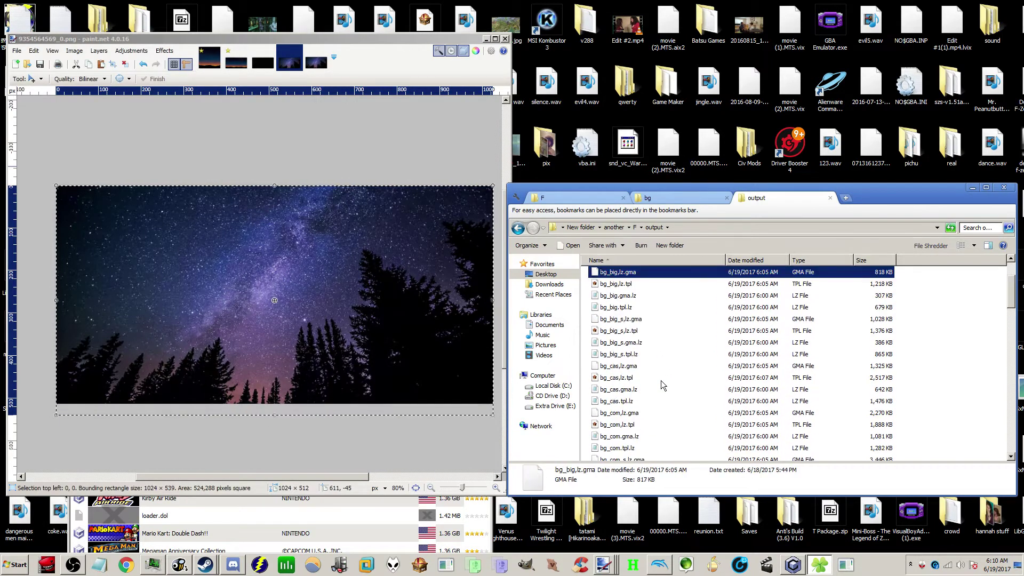
pyautogui.keyDown('ctrl'); pyautogui.click(631, 287); pyautogui.keyUp('ctrl')
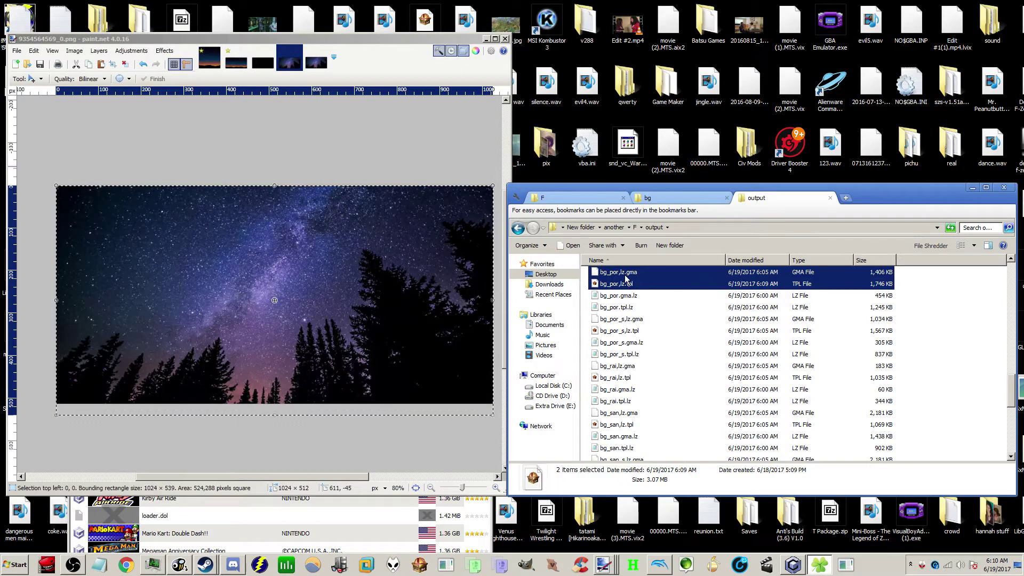
# Step: Paste the copied bg_por,lz.gma and bg_por,lz.tpl into the input folder, replacing the existing versions
pyautogui.press('BackSpace')
pyautogui.press('Up')
pyautogui.press('Return')
pyautogui.hotkey('ctrl', 'v')
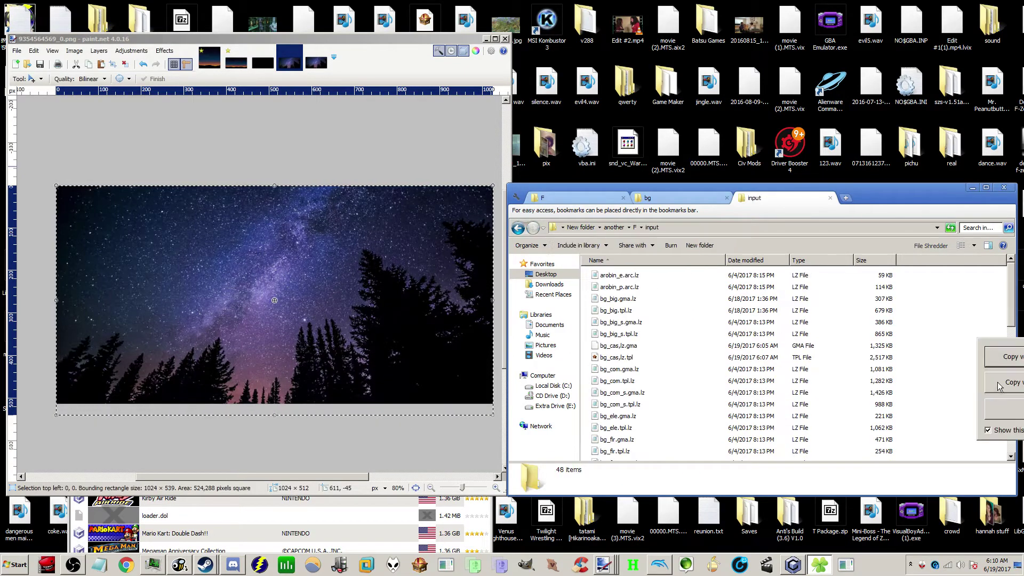
pyautogui.click(530, 247)
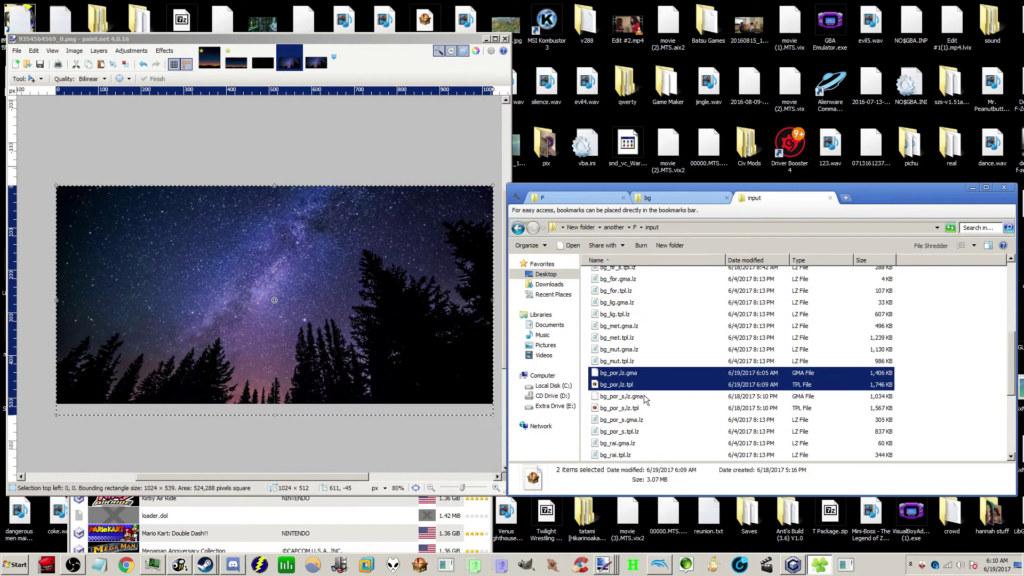
pyautogui.click(639, 421)
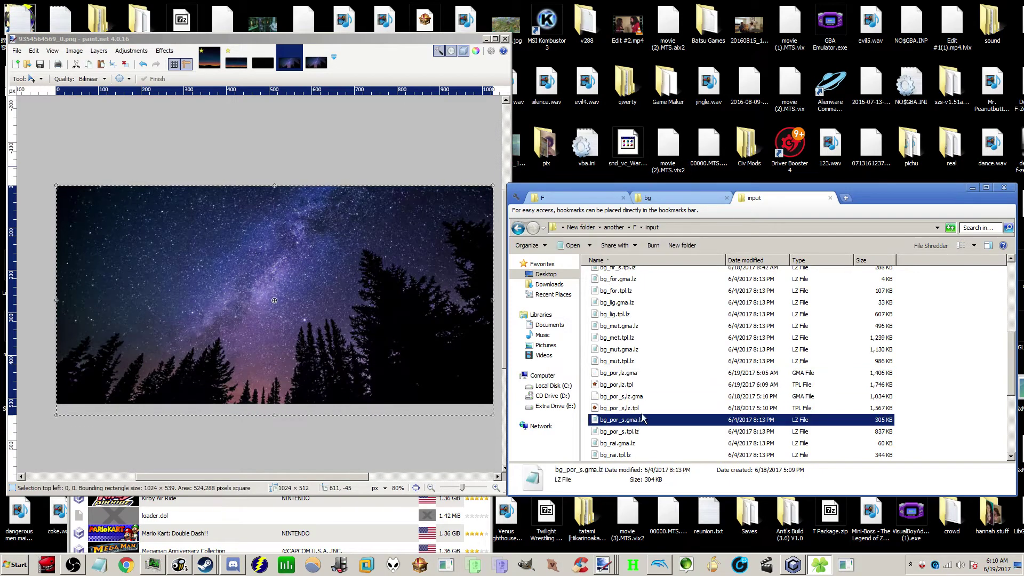
# Step: Delete the old packed files bg_por.gma.lz and bg_por.tpl.lz from the output folder
pyautogui.press('BackSpace')
pyautogui.press('Down')
pyautogui.press('Return')
pyautogui.click(641, 377)
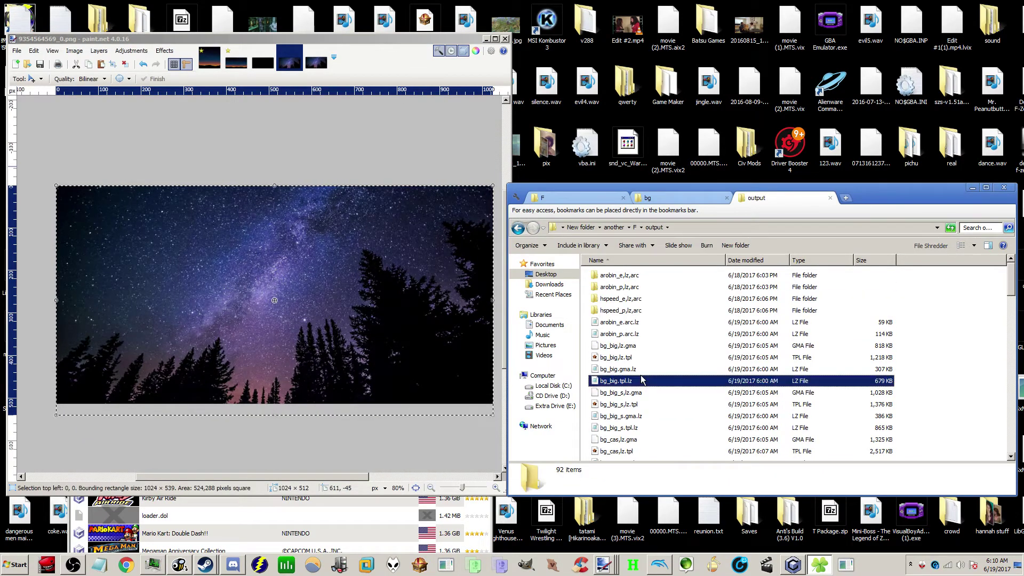
pyautogui.press('Down')
pyautogui.write('bg_por')
pyautogui.press('Down')
pyautogui.press('Down')
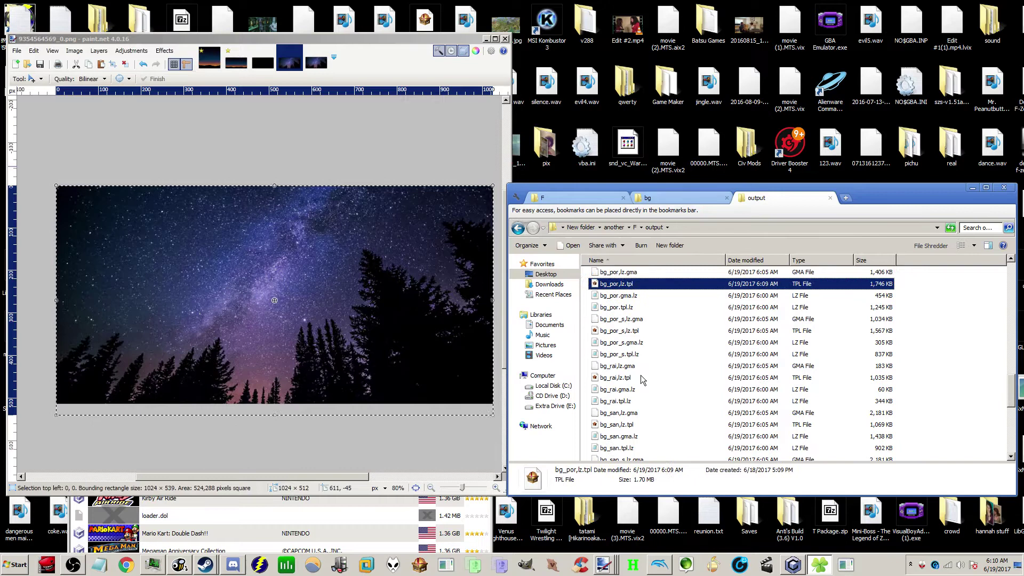
pyautogui.hotkey('shift', 'Down')
pyautogui.press('Delete')
pyautogui.press('Return')
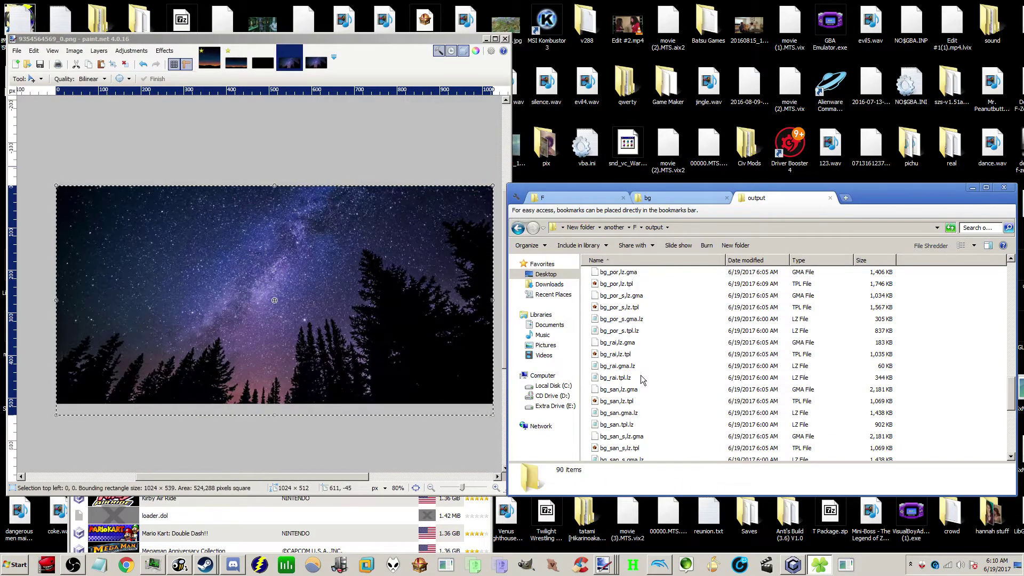
# Step: Select the outdated packed files bg_cas.gma.lz and bg_cas.tpl.lz in the output folder for removal
pyautogui.press('Down')
pyautogui.write('bg_cas')
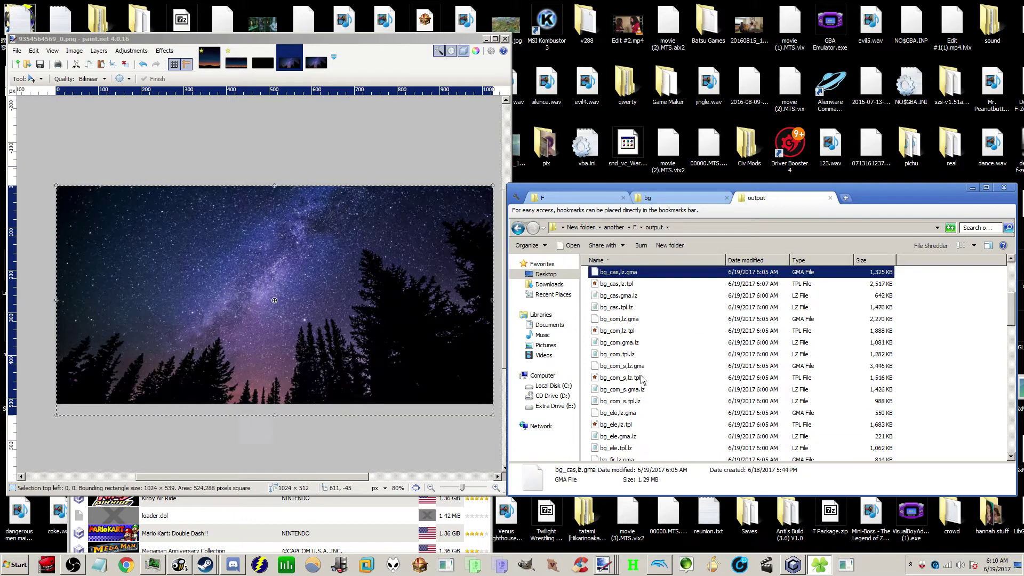
pyautogui.press('Down')
pyautogui.press('Down')
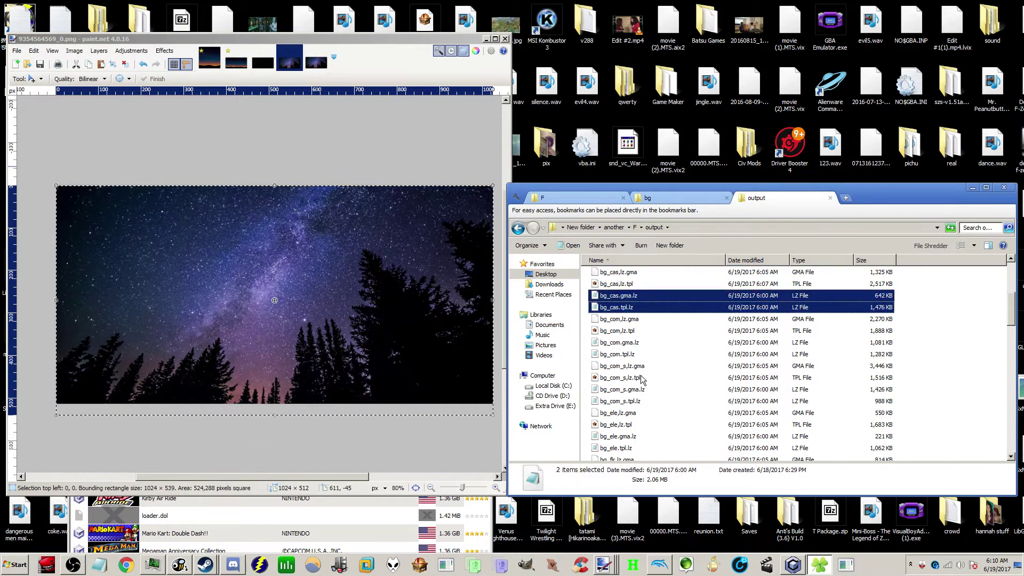
# Step: Run PACK.bat from the F folder to pack the input files into the output folder
pyautogui.press('BackSpace')
pyautogui.scroll(-5, 642, 379)
pyautogui.doubleClick(642, 382)
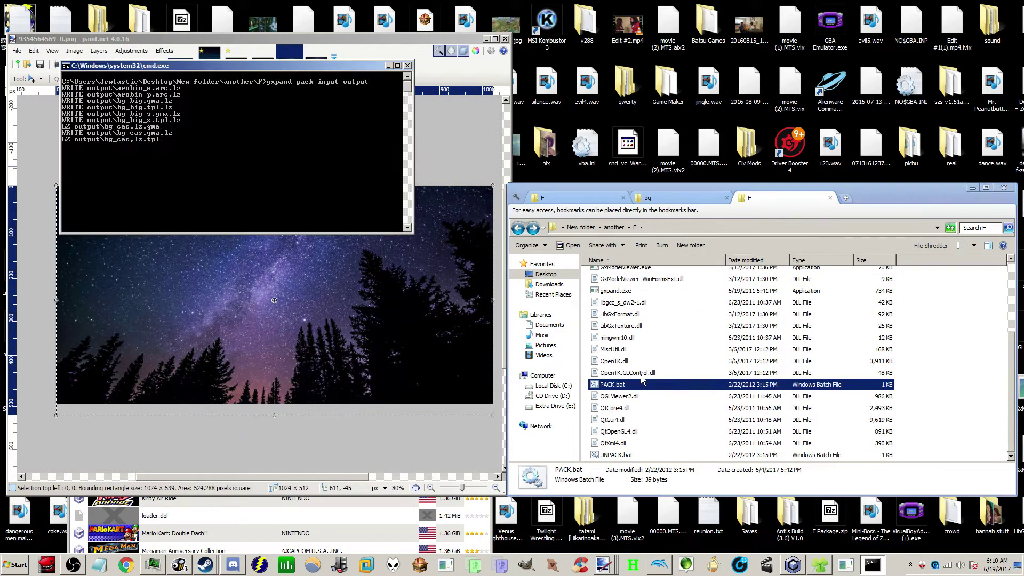
pyautogui.click(935, 401)
# Step: Copy the newly packed bg_cas.gma.lz and bg_cas.tpl.lz from the output folder
pyautogui.scroll(3, 674, 324)
pyautogui.doubleClick(611, 302)
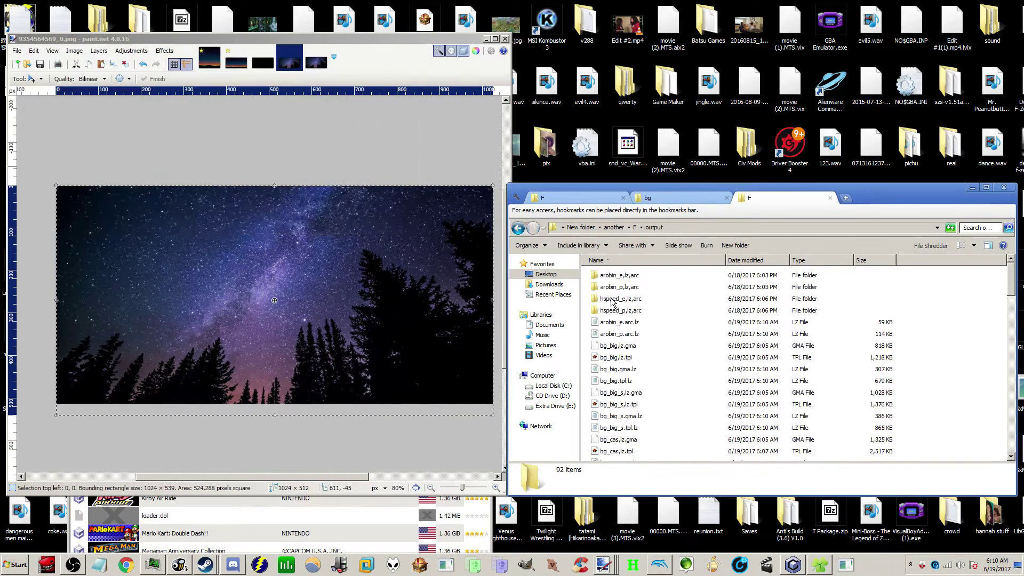
pyautogui.click(661, 312)
pyautogui.write('b')
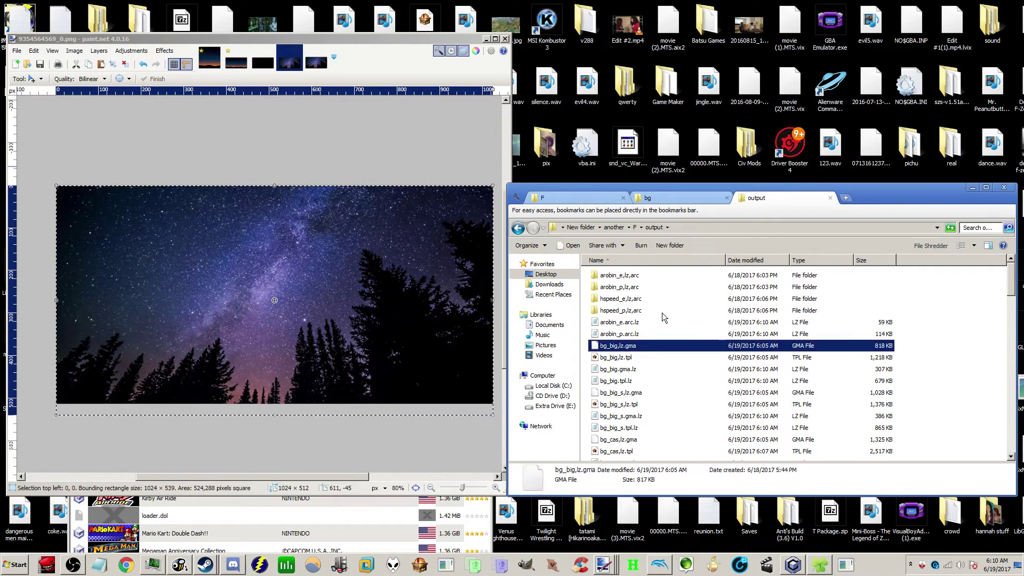
pyautogui.write('g_c')
pyautogui.scroll(-1, 612, 451)
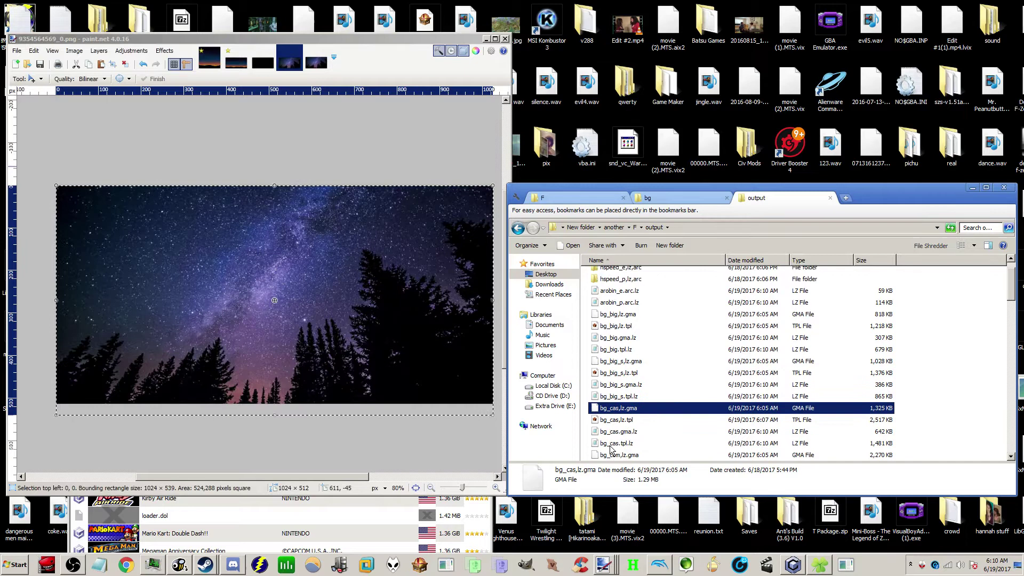
pyautogui.click(618, 442)
pyautogui.keyDown('ctrl'); pyautogui.click(622, 432); pyautogui.keyUp('ctrl')
# Step: Paste the packed bg_cas files into the bg folder under root, replacing the existing pair
pyautogui.click(665, 198)
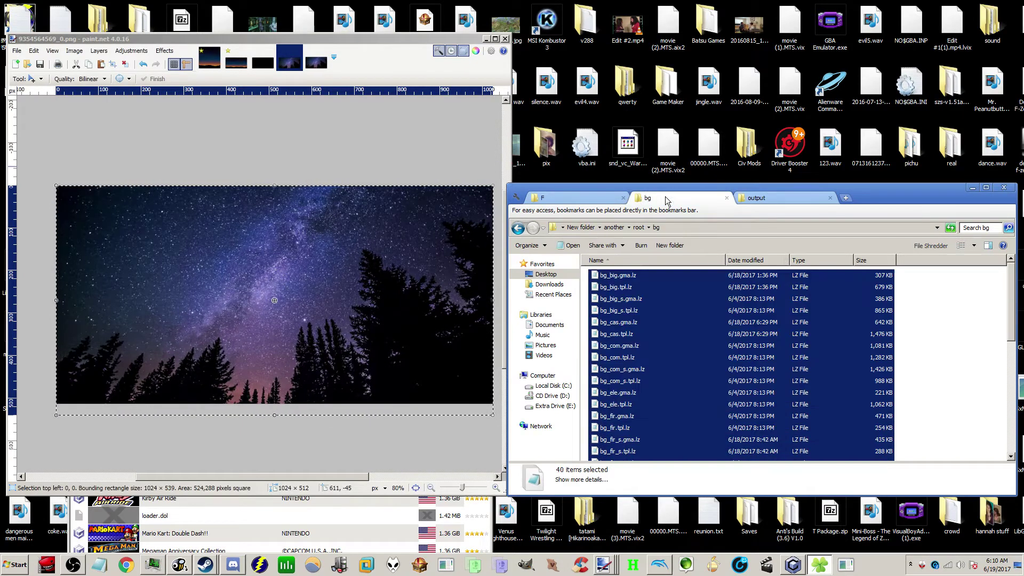
pyautogui.click(906, 321)
pyautogui.hotkey('ctrl', 'v')
pyautogui.click(944, 349)
pyautogui.click(603, 243)
pyautogui.click(603, 243)
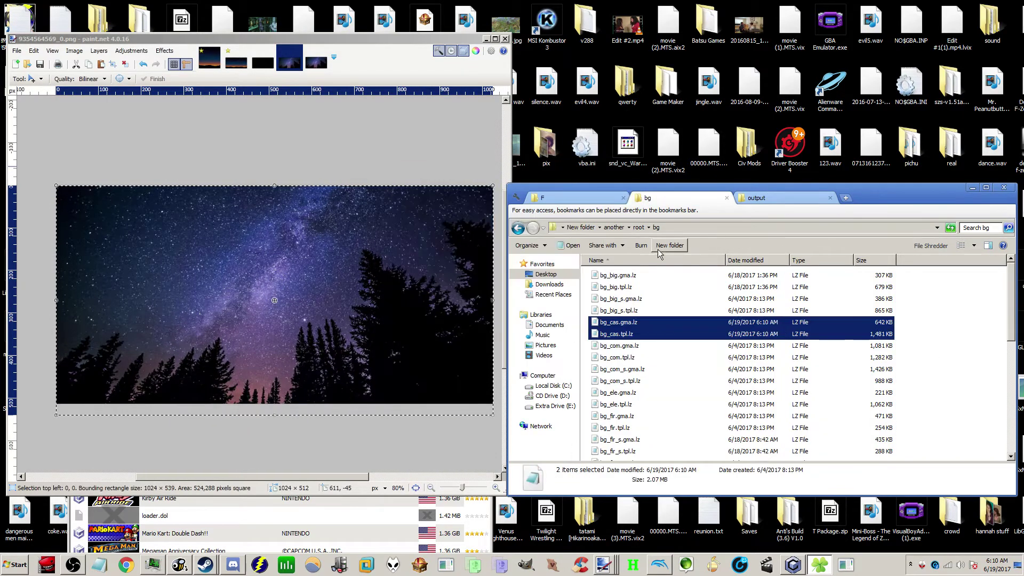
# Step: Return to the output folder and copy the newly packed bg_por.gma.lz and bg_por.tpl.lz
pyautogui.hotkey('ctrl', 'Tab')
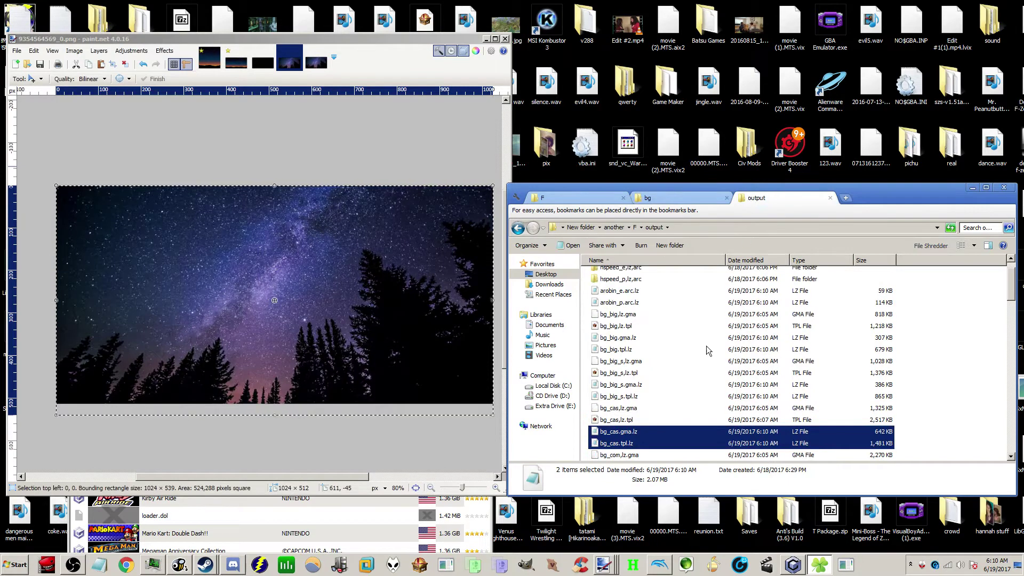
pyautogui.scroll(-4, 672, 443)
pyautogui.click(906, 341)
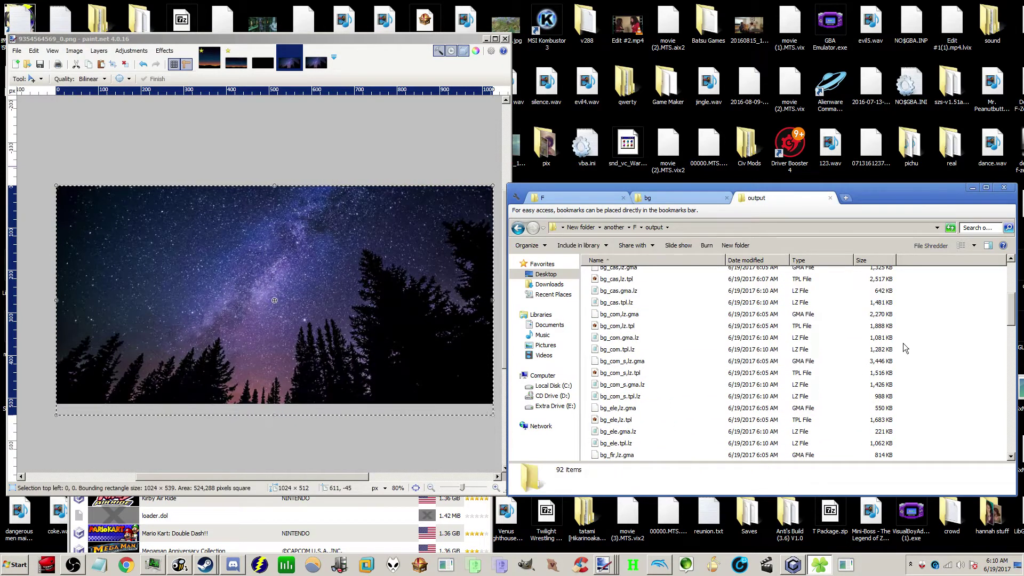
pyautogui.write('bg_p')
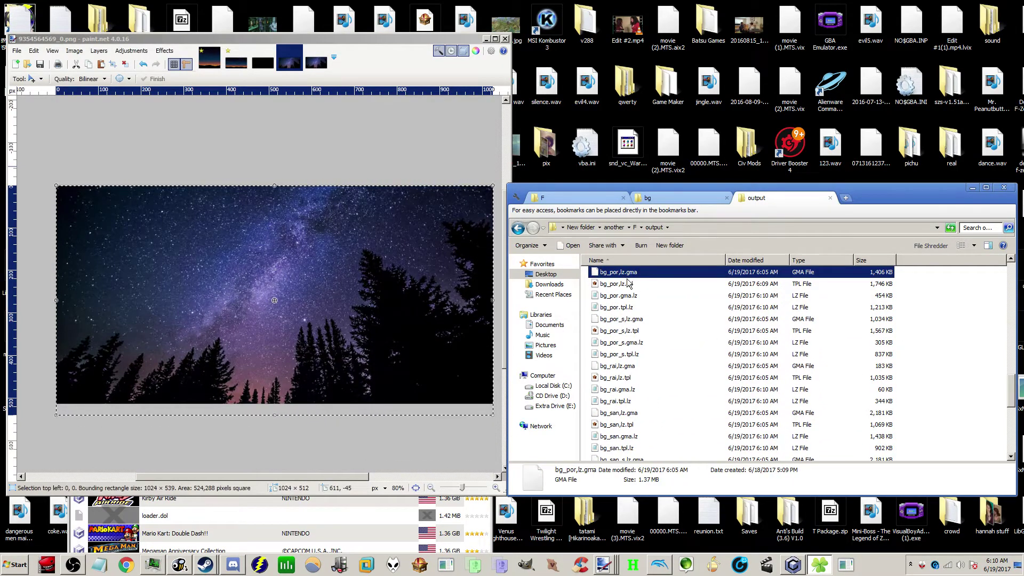
pyautogui.keyDown('ctrl'); pyautogui.click(628, 282); pyautogui.keyUp('ctrl')
pyautogui.click(651, 297)
pyautogui.keyDown('ctrl'); pyautogui.click(654, 306); pyautogui.keyUp('ctrl')
# Step: Paste the packed bg_por files into the bg folder under root, overwriting the existing pair
pyautogui.click(685, 201)
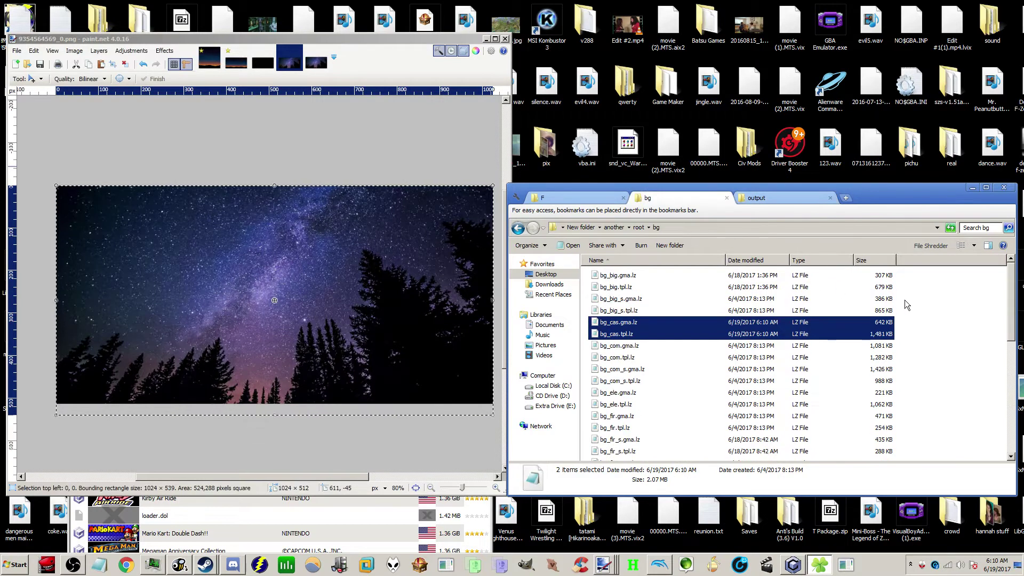
pyautogui.hotkey('ctrl', 'v')
pyautogui.click(939, 337)
pyautogui.click(470, 201)
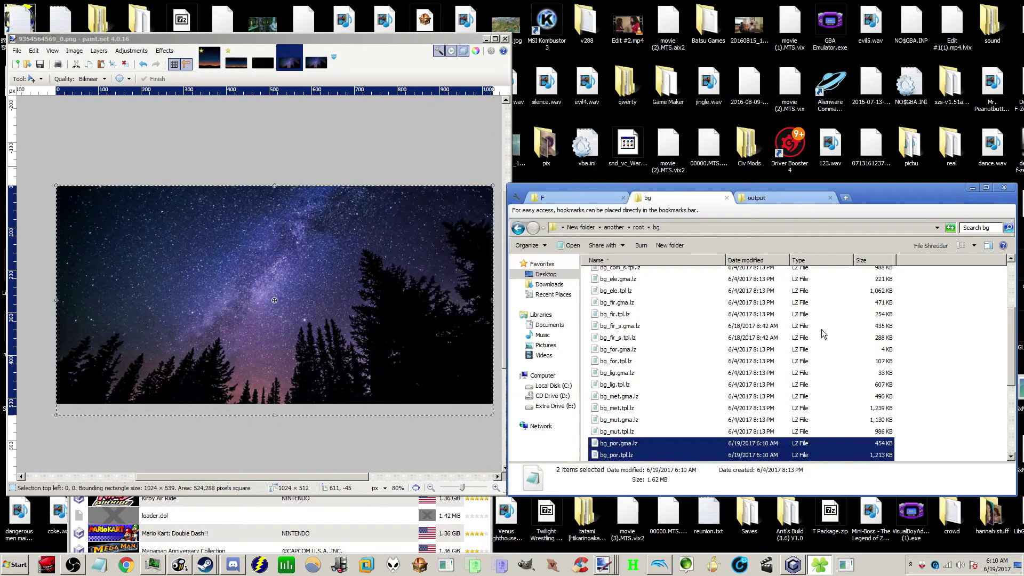
# Step: Switch to GCRebuilder and load the root folder inside the another folder as the game's root
pyautogui.click(767, 201)
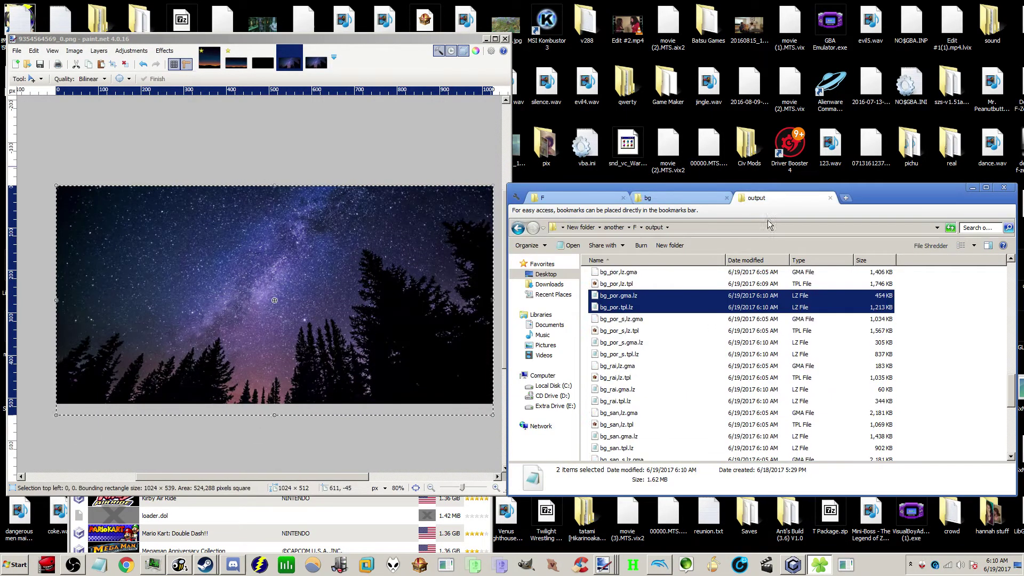
pyautogui.click(800, 568)
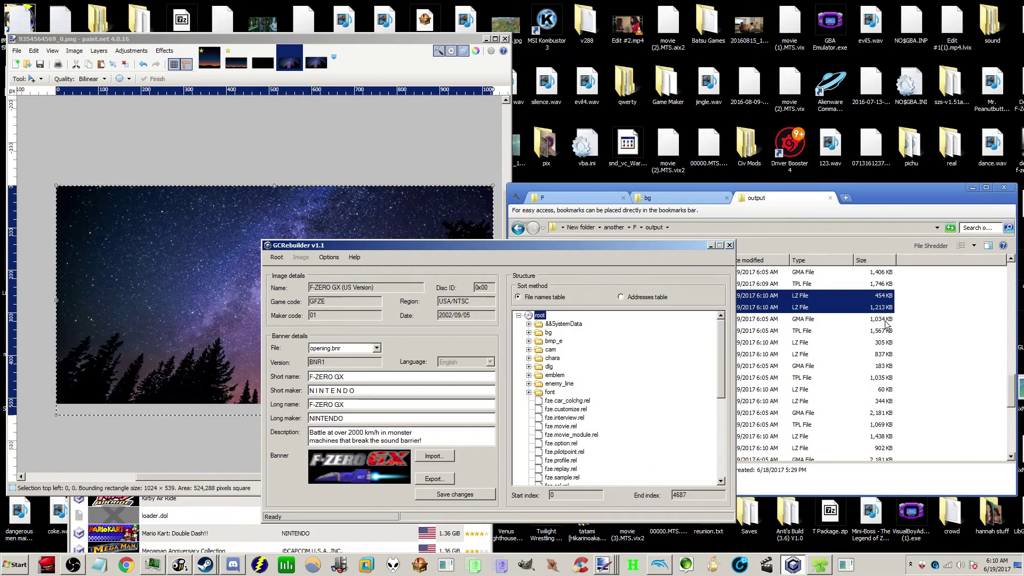
pyautogui.click(277, 257)
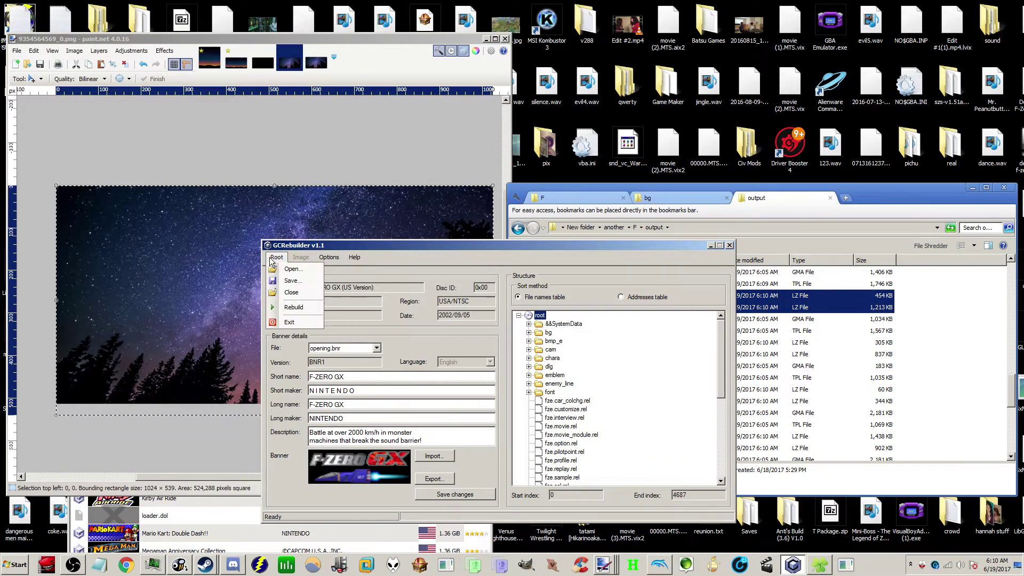
pyautogui.click(291, 268)
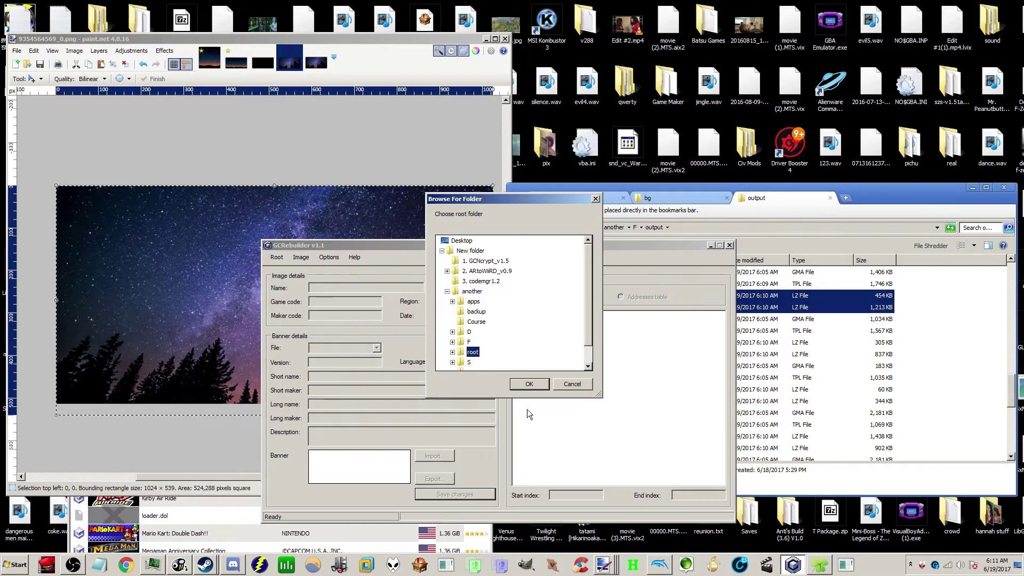
pyautogui.click(529, 384)
# Step: Choose a GameCube ISO file as the save target and rebuild the F-Zero GX image from the root folder
pyautogui.click(277, 257)
pyautogui.click(291, 280)
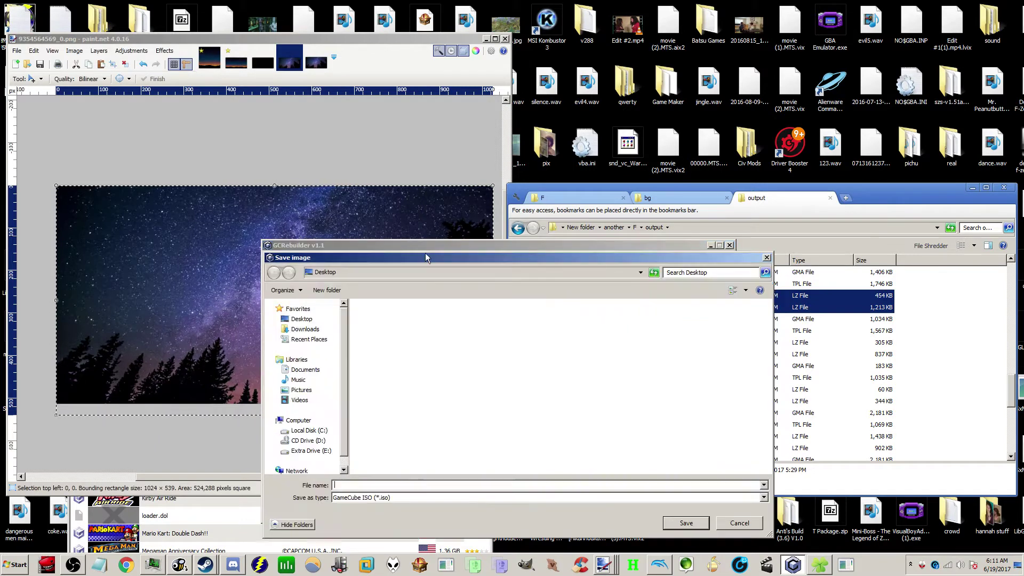
pyautogui.doubleClick(409, 325)
pyautogui.click(544, 283)
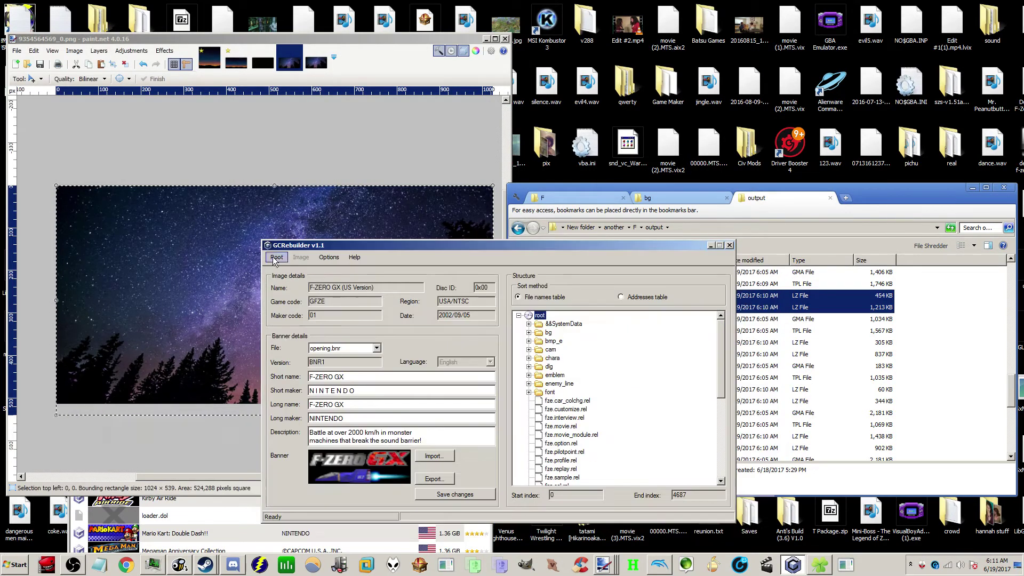
pyautogui.click(296, 308)
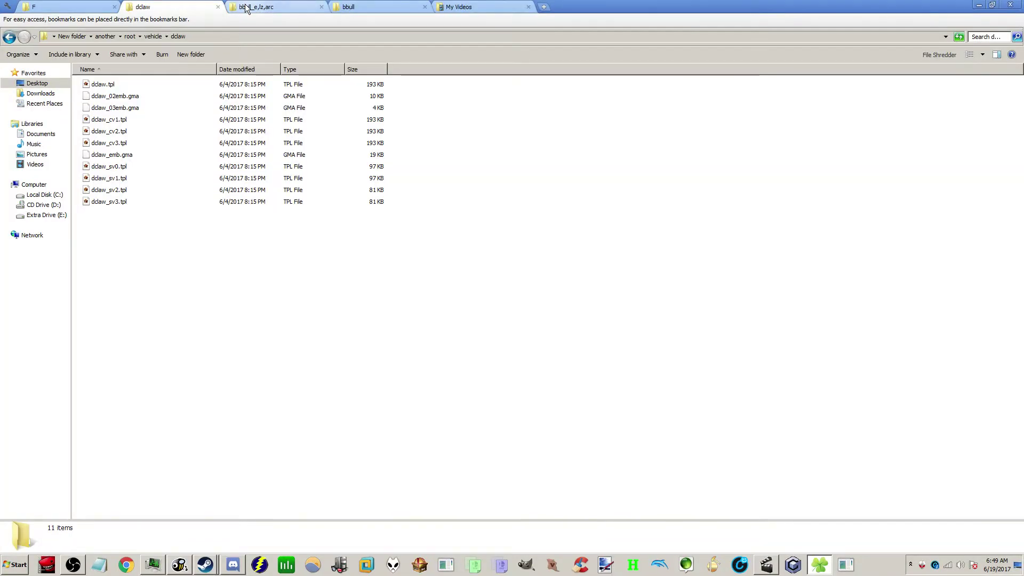
# Step: Open the vehicle folder under root and select arobin_e.arc.lz among the packed vehicle files
pyautogui.click(131, 35)
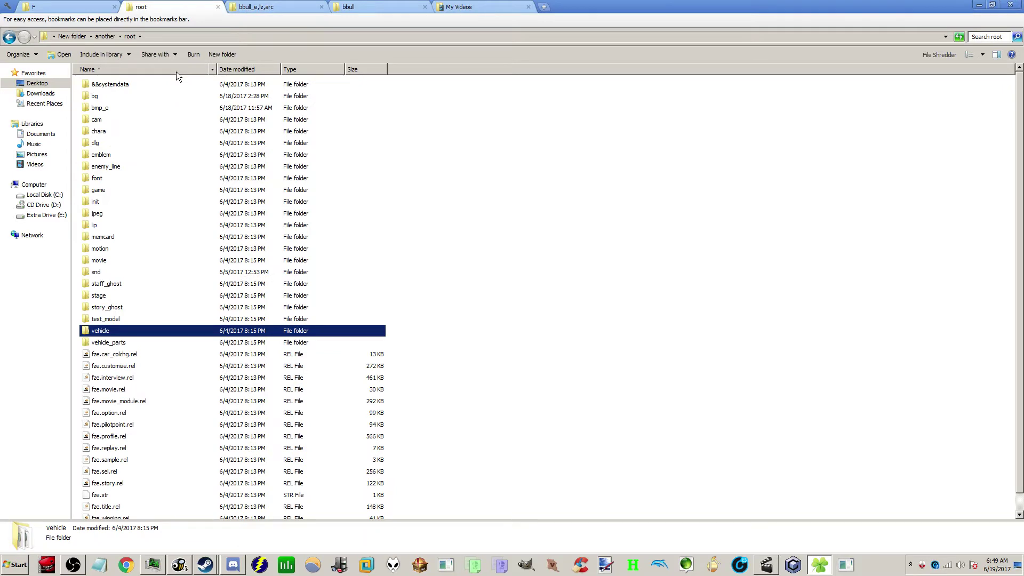
pyautogui.doubleClick(141, 335)
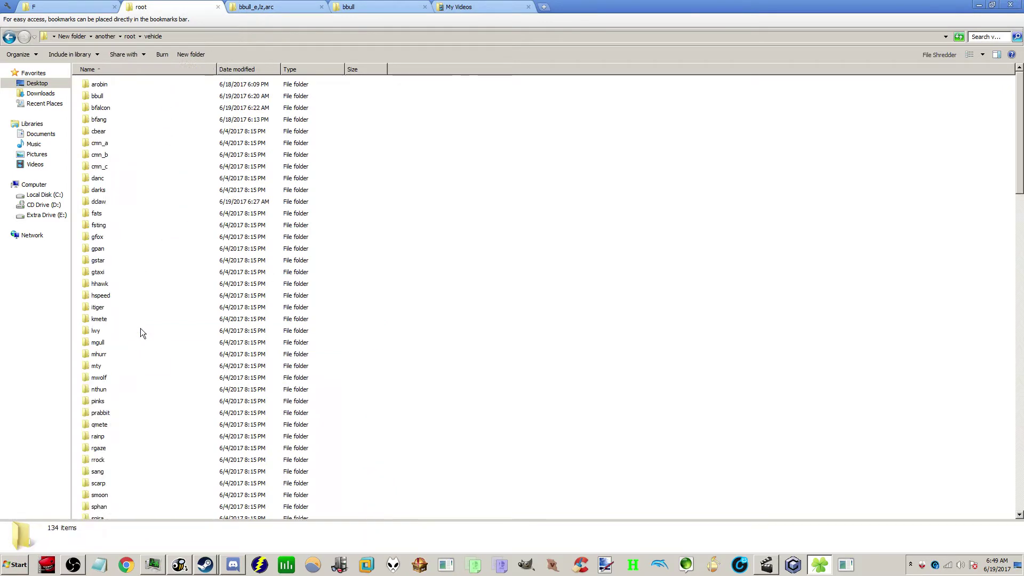
pyautogui.scroll(-13, 137, 286)
pyautogui.click(123, 141)
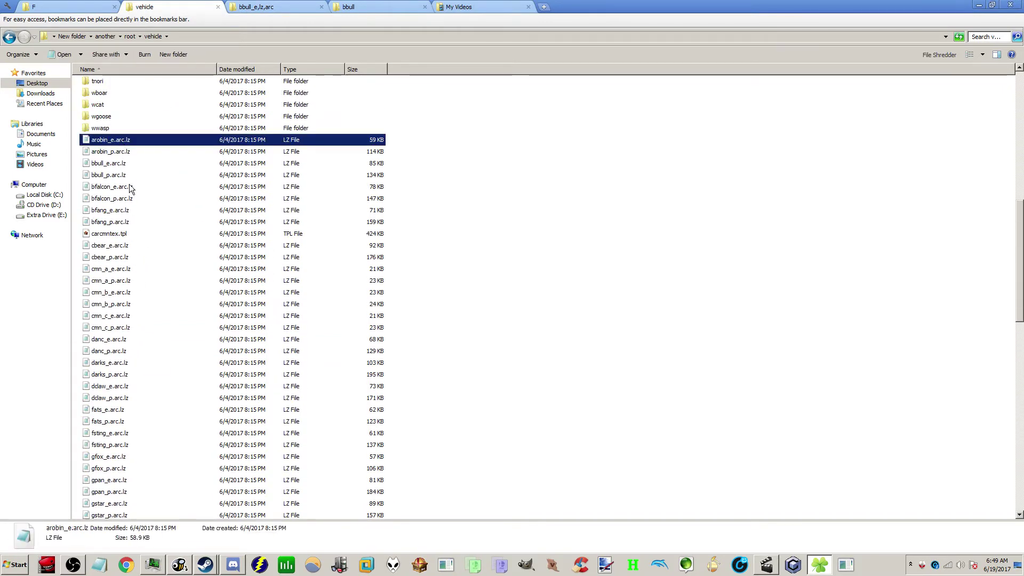
# Step: Copy all the packed vehicle files from arobin_e.arc.lz through wwasp_p.arc.lz, including carcmntex.tpl
pyautogui.scroll(-3, 130, 197)
pyautogui.scroll(4, 130, 205)
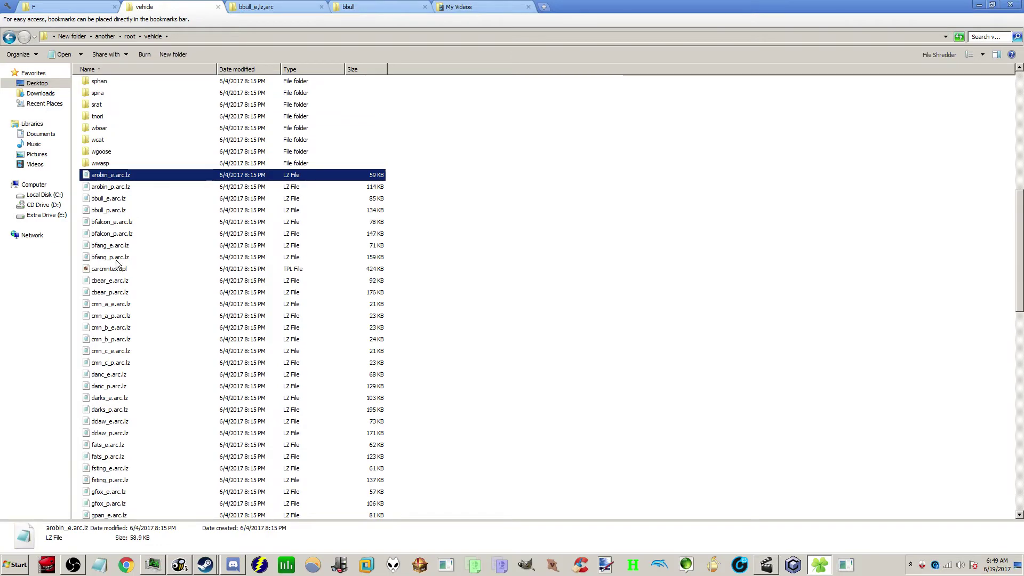
pyautogui.keyDown('shift'); pyautogui.click(118, 258); pyautogui.keyUp('shift')
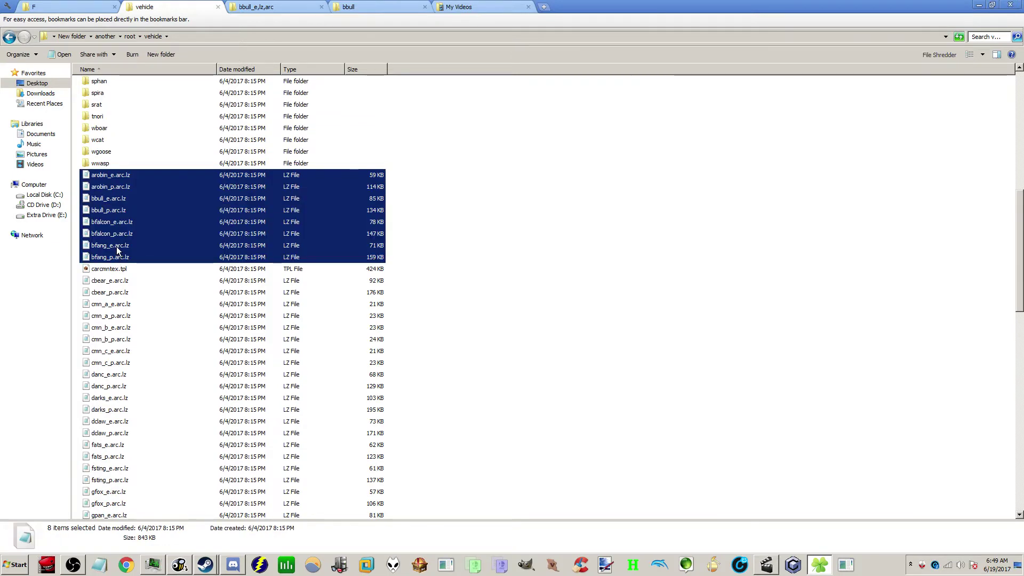
pyautogui.click(146, 271)
pyautogui.click(115, 176)
pyautogui.scroll(-20, 133, 363)
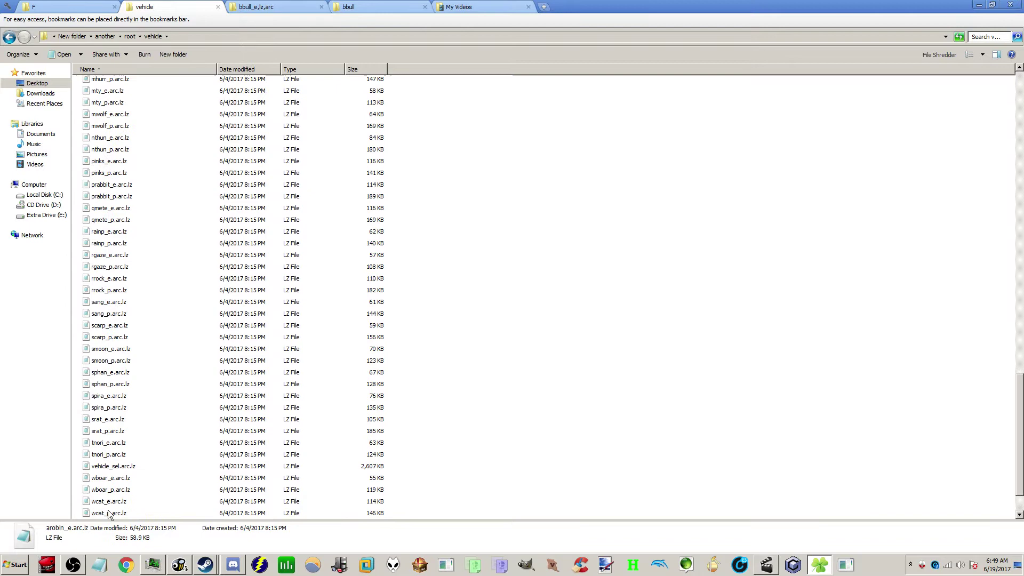
pyautogui.keyDown('shift'); pyautogui.click(108, 513); pyautogui.keyUp('shift')
pyautogui.keyDown('shift'); pyautogui.click(122, 467); pyautogui.keyUp('shift')
pyautogui.keyDown('shift'); pyautogui.click(116, 513); pyautogui.keyUp('shift')
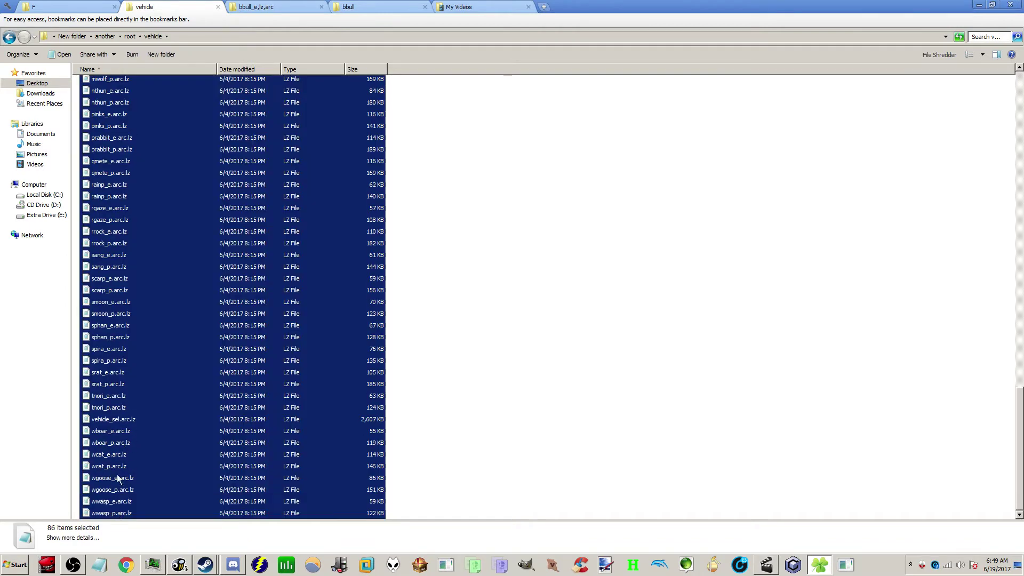
# Step: Empty the output folder inside F by deleting all the unpacked arobin and bbull folders
pyautogui.click(297, 5)
pyautogui.click(145, 36)
pyautogui.hotkey('ctrl', 'a')
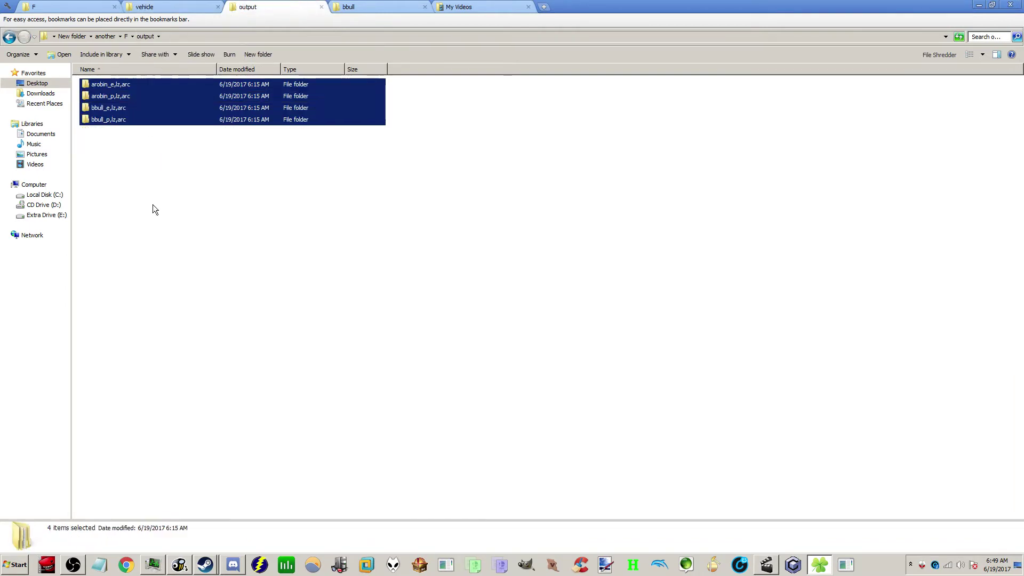
pyautogui.press('Delete')
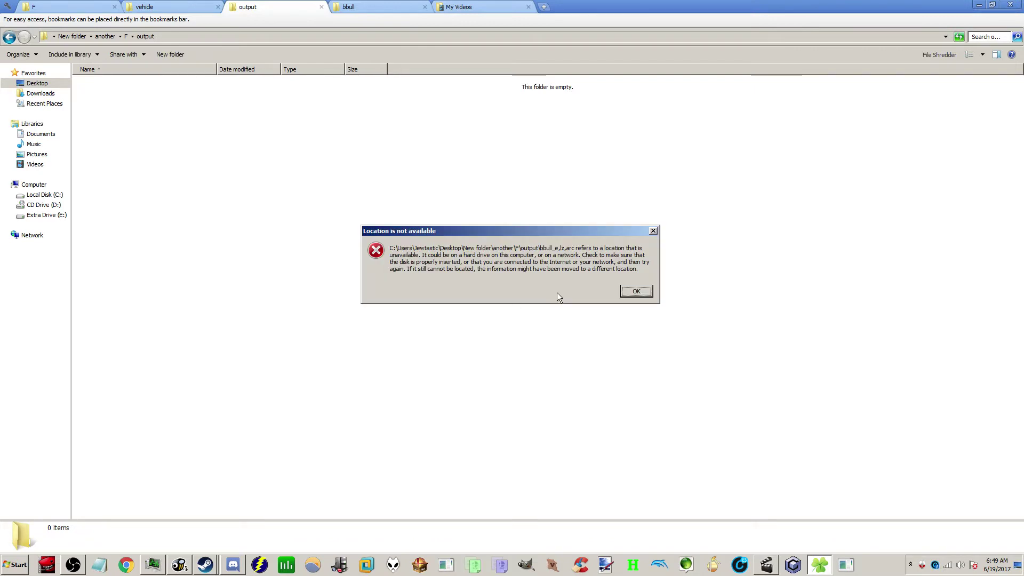
pyautogui.click(646, 293)
# Step: Replace the arobin and bbull files in F's input folder with the copied set of vehicle files
pyautogui.click(105, 37)
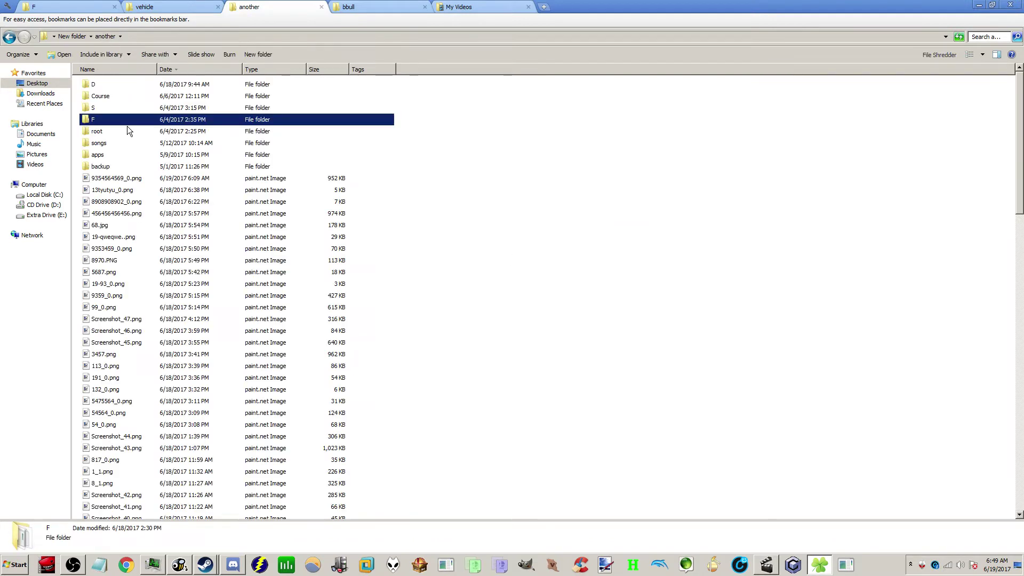
pyautogui.doubleClick(102, 118)
pyautogui.doubleClick(98, 96)
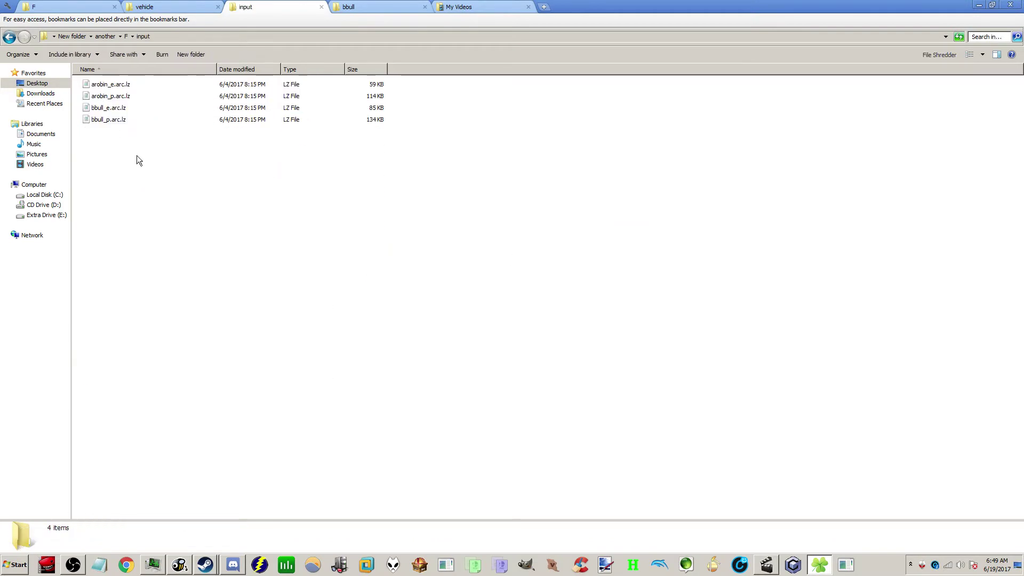
pyautogui.hotkey('ctrl', 'a')
pyautogui.press('Delete')
pyautogui.press('Return')
pyautogui.hotkey('ctrl', 'v')
pyautogui.click(122, 8)
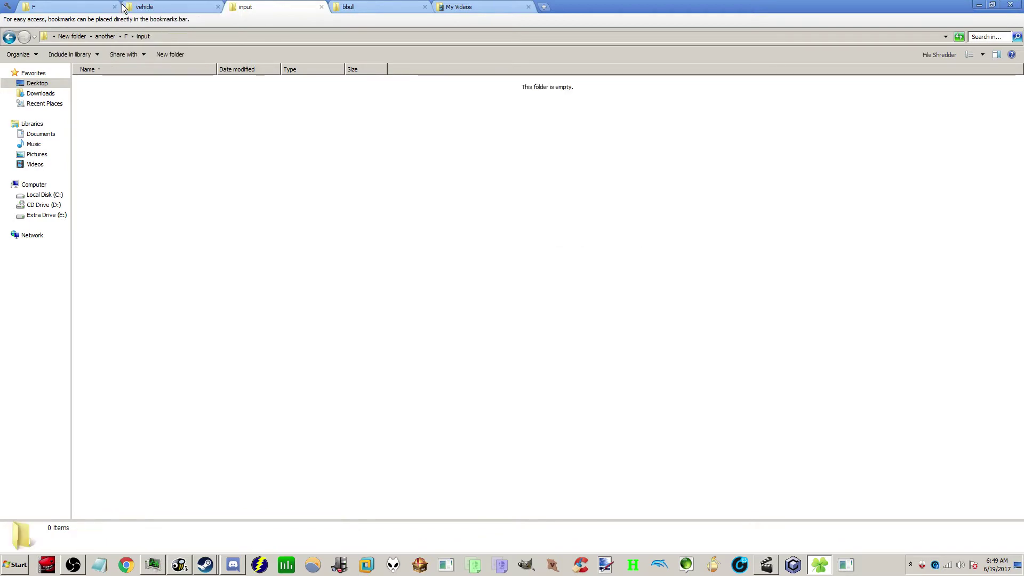
# Step: Run UNPACK.bat in the F folder to unpack the vehicle files
pyautogui.press('BackSpace')
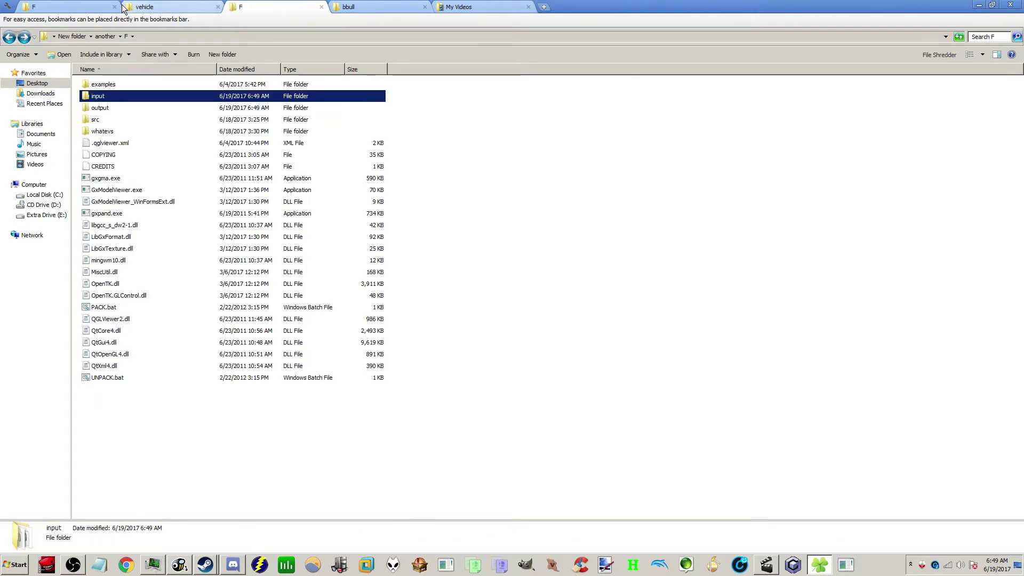
pyautogui.press('End')
pyautogui.press('Return')
# Step: Switch to GxModelViewer and point its TPL loading dialog to the output folder inside F
pyautogui.moveTo(614, 4); pyautogui.dragTo(767, 52)
pyautogui.click(842, 569)
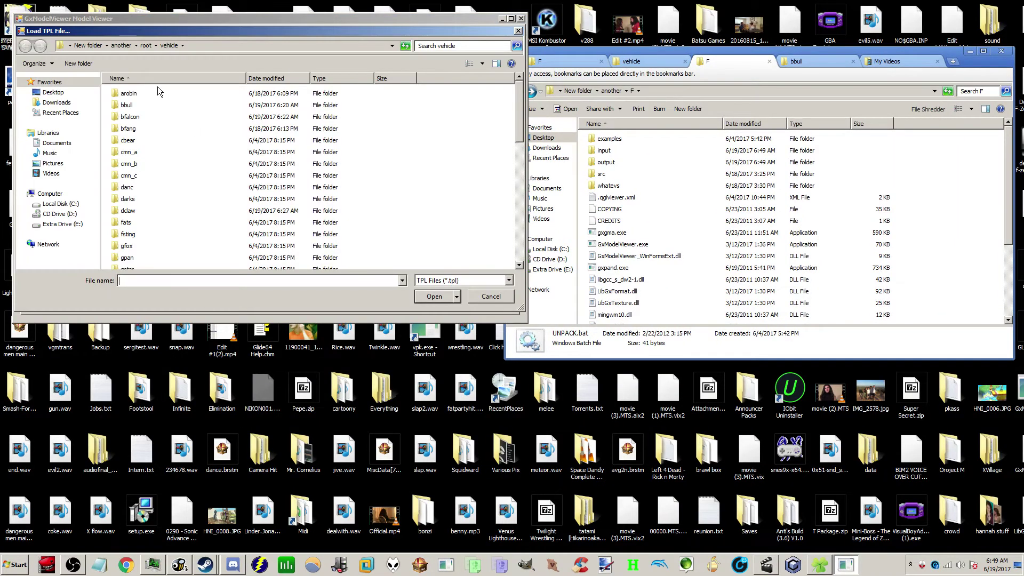
pyautogui.click(126, 46)
pyautogui.doubleClick(173, 120)
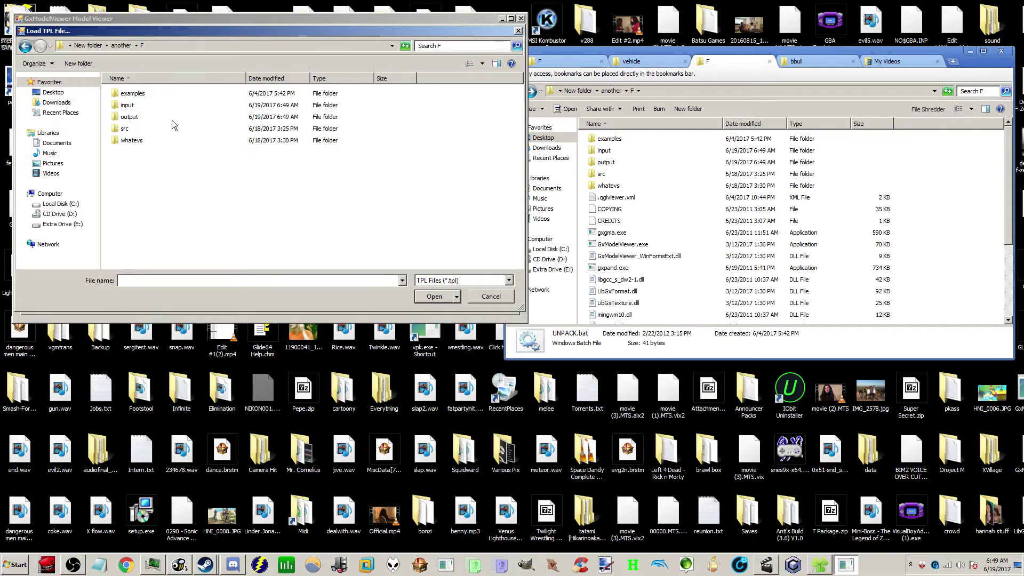
pyautogui.doubleClick(172, 120)
# Step: Load bfalcon.tpl from the vehicle/bfalcon folder inside bfalcon_p,lz,arc
pyautogui.press('Down')
pyautogui.press('Down')
pyautogui.press('Down')
pyautogui.press('Down')
pyautogui.press('Down')
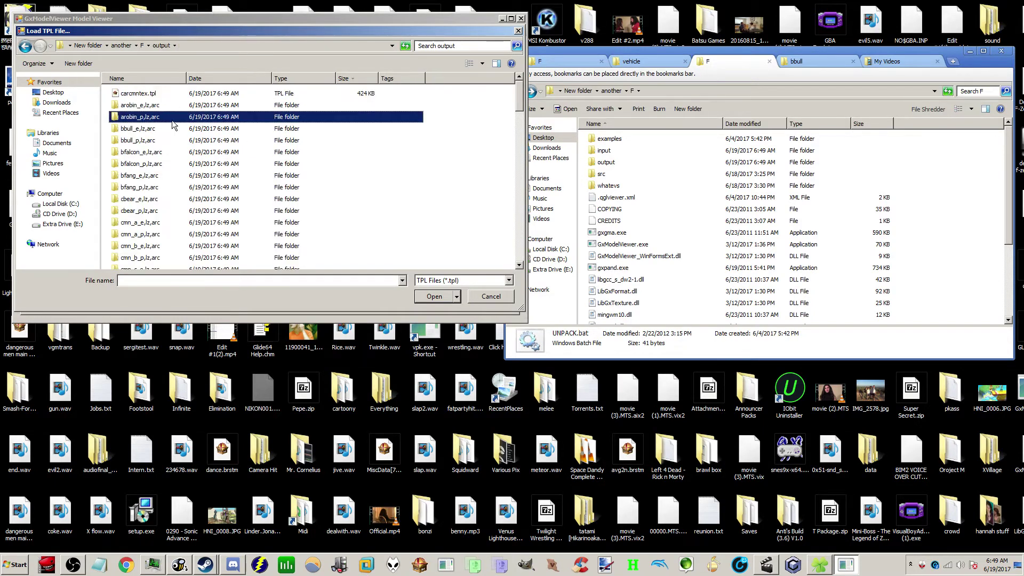
pyautogui.press('Return')
pyautogui.press('BackSpace')
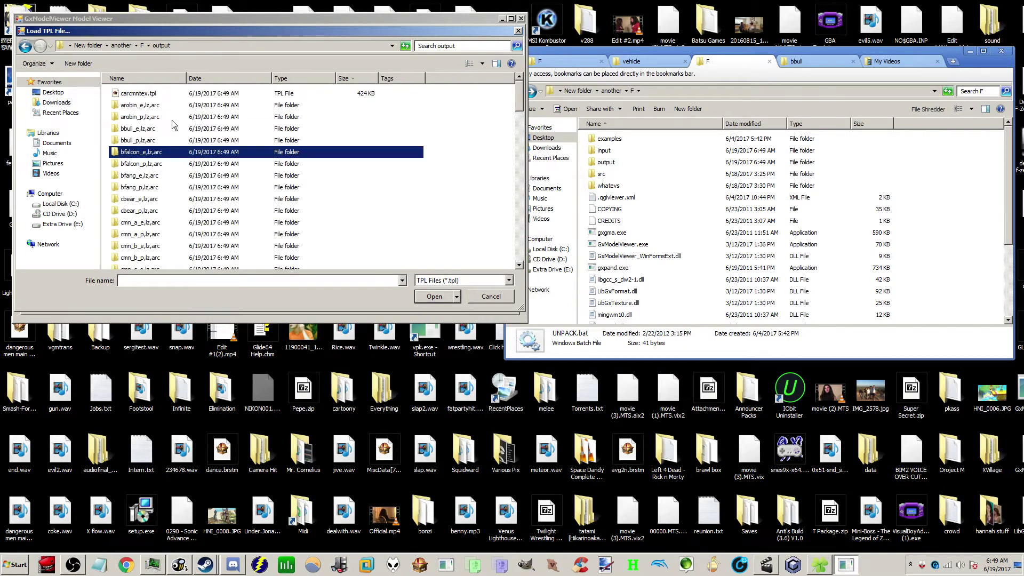
pyautogui.press('Down')
pyautogui.press('Return')
pyautogui.press('Down')
pyautogui.press('Return')
pyautogui.press('Down')
pyautogui.press('Return')
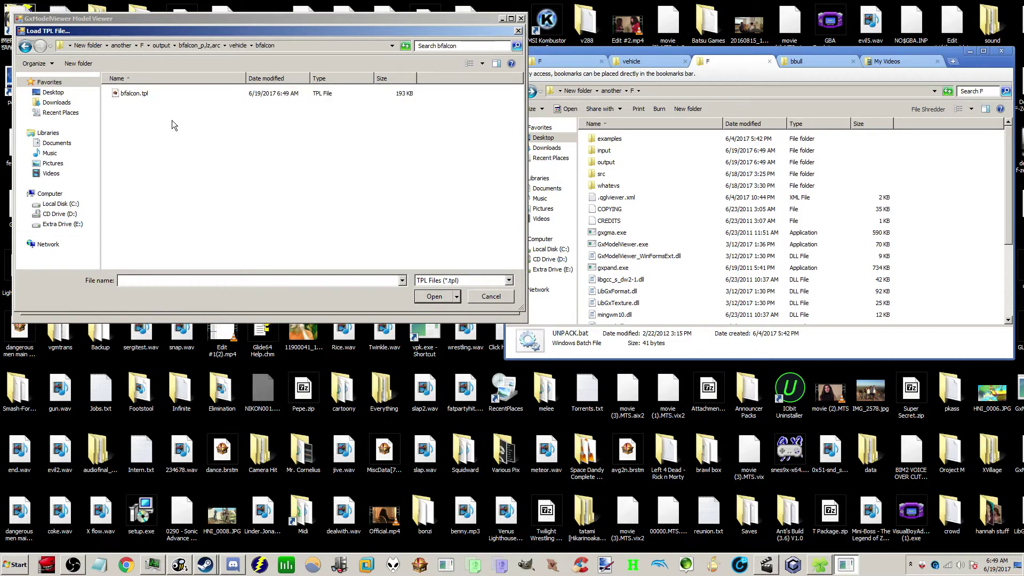
pyautogui.press('Down')
pyautogui.press('Return')
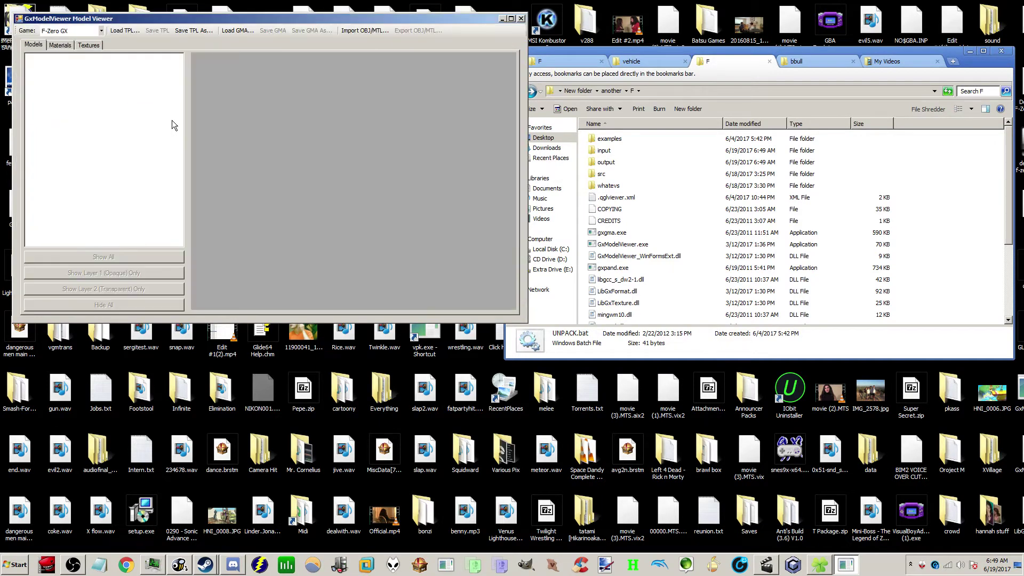
# Step: Preview the individual textures of the loaded bfalcon.tpl
pyautogui.click(85, 45)
pyautogui.click(57, 58)
pyautogui.click(57, 66)
pyautogui.click(56, 75)
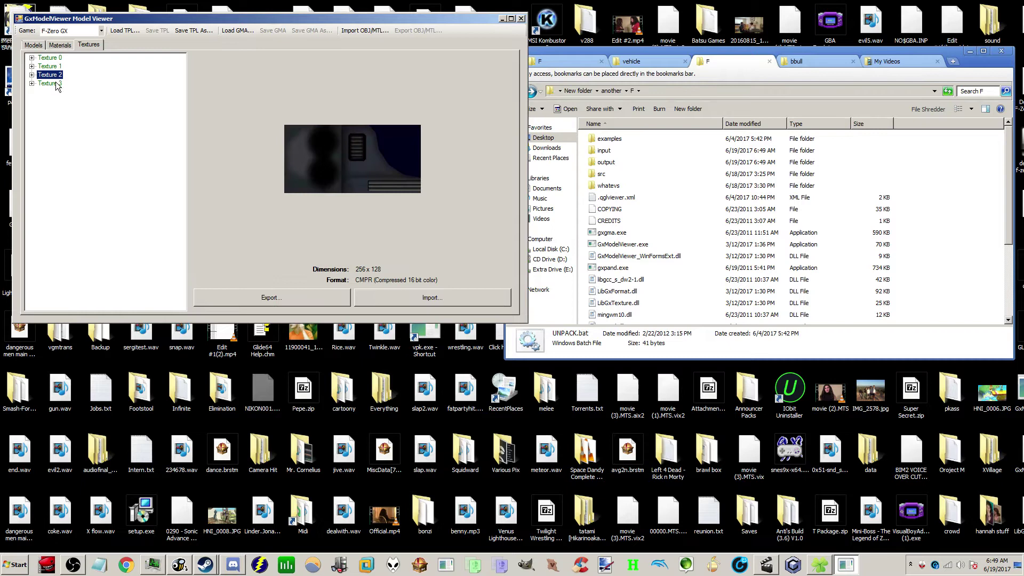
pyautogui.click(55, 66)
# Step: Load the Blue Falcon's GMA model from the bfalcon folder and view it in a maximized viewer window
pyautogui.click(224, 30)
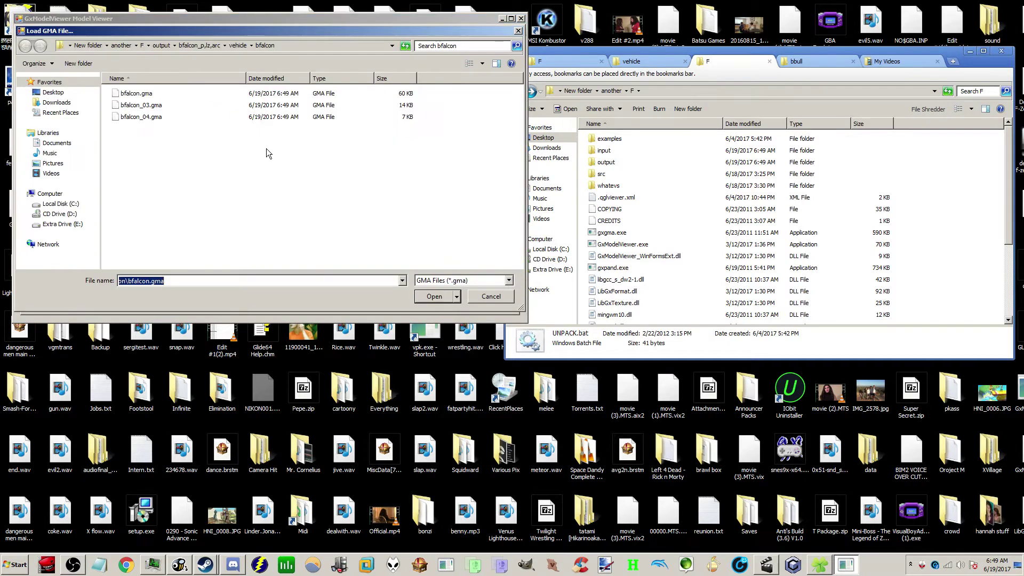
pyautogui.doubleClick(155, 105)
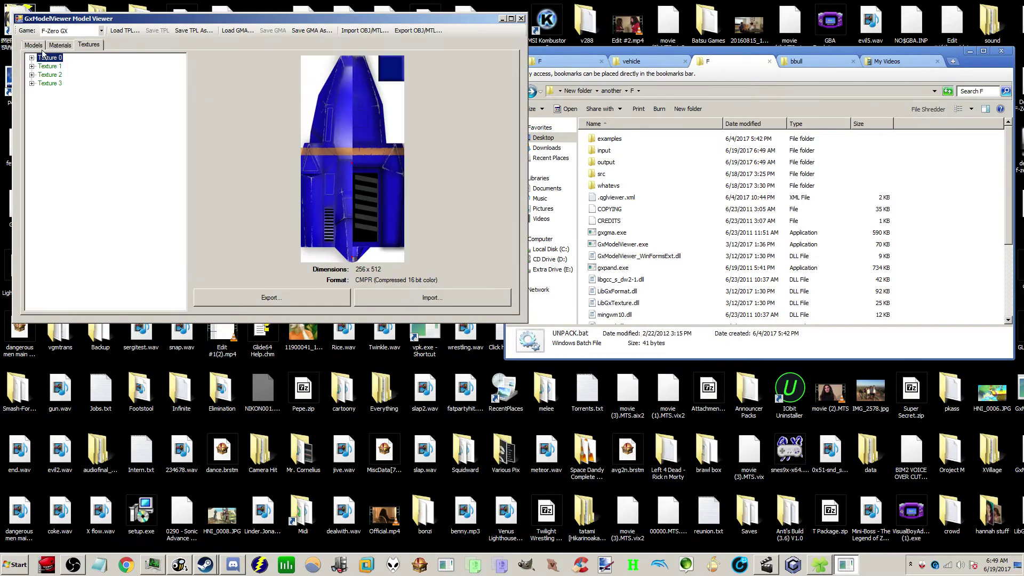
pyautogui.click(37, 46)
pyautogui.moveTo(269, 154); pyautogui.dragTo(322, 148)
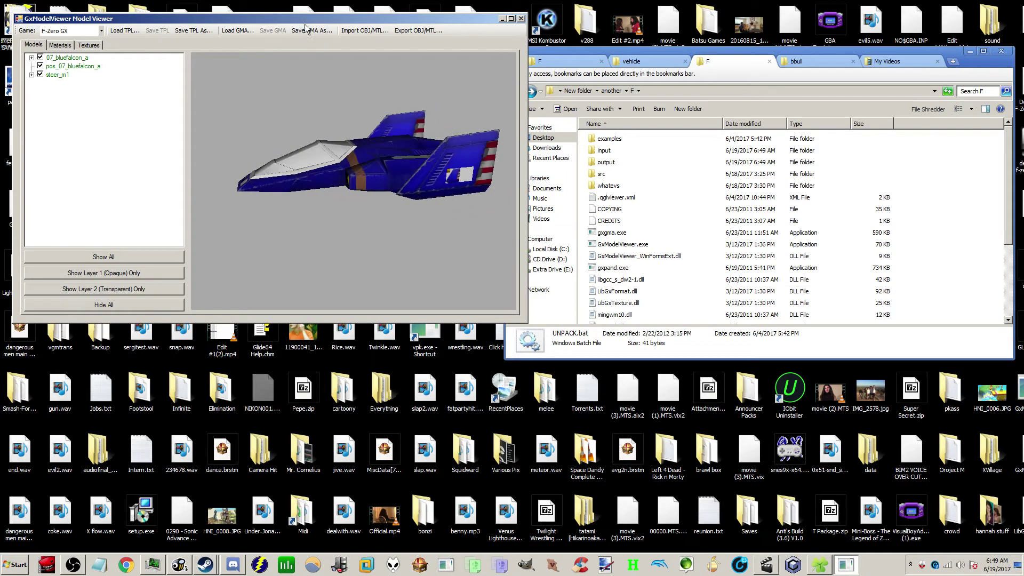
pyautogui.moveTo(305, 20); pyautogui.dragTo(297, 0)
pyautogui.moveTo(613, 251)
pyautogui.mouseDown()
pyautogui.moveTo(616, 267)
pyautogui.moveTo(608, 260)
pyautogui.mouseUp()
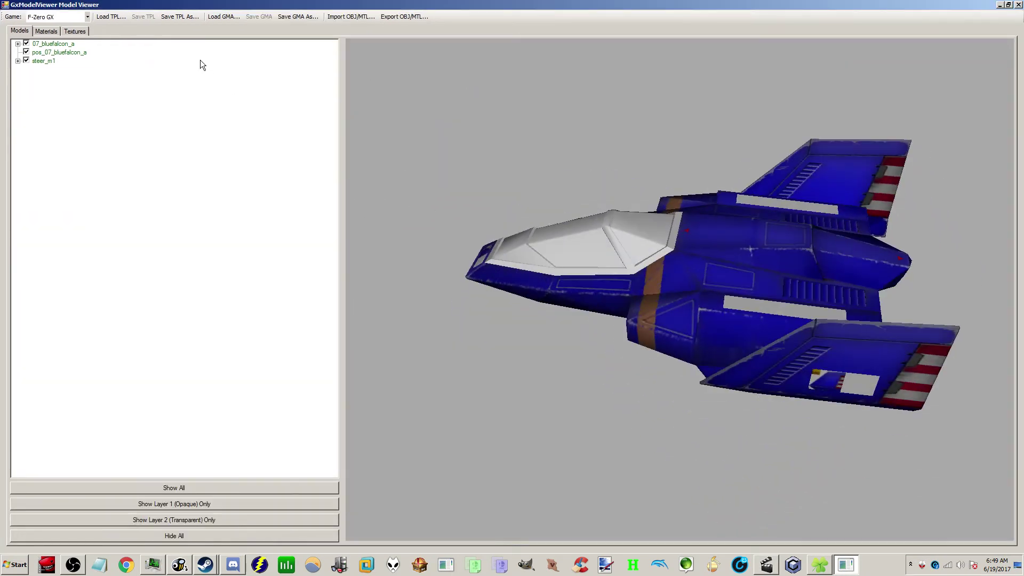
# Step: Load hspeed.tpl from the vehicle/hspeed folder inside hspeed_p,lz,arc as the textures for the Blue Falcon model
pyautogui.click(111, 16)
pyautogui.hotkey('alt', 'Up')
pyautogui.hotkey('alt', 'Up')
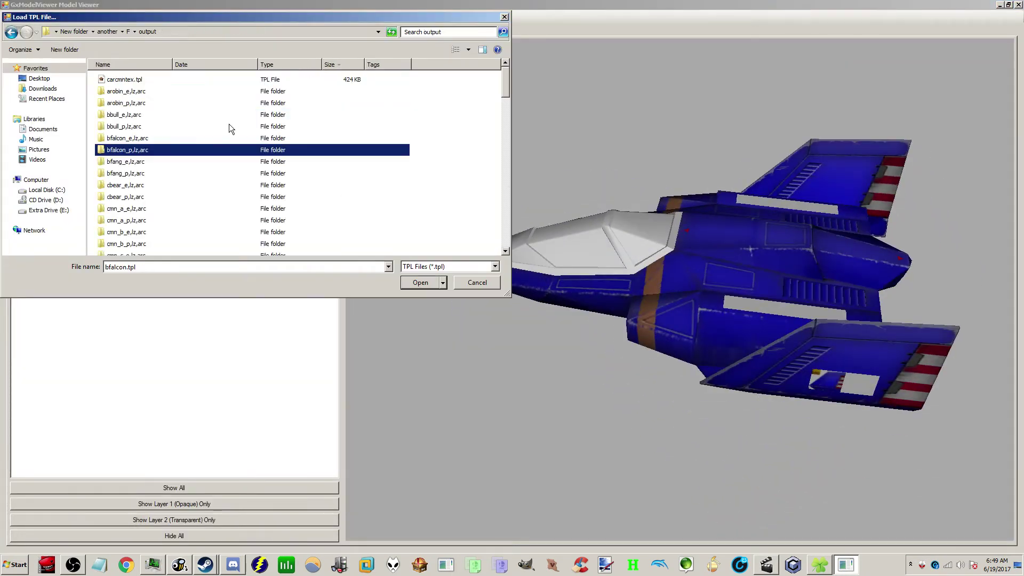
pyautogui.click(217, 104)
pyautogui.press('h')
pyautogui.press('Return')
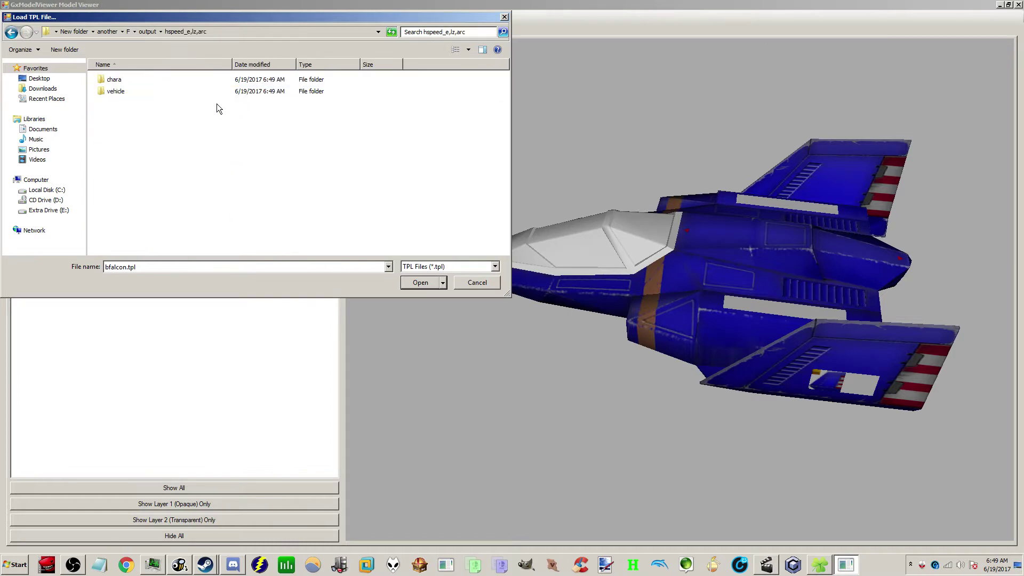
pyautogui.hotkey('alt', 'Up')
pyautogui.press('Down')
pyautogui.press('Return')
pyautogui.press('v')
pyautogui.press('Return')
pyautogui.press('h')
pyautogui.press('Return')
pyautogui.press('h')
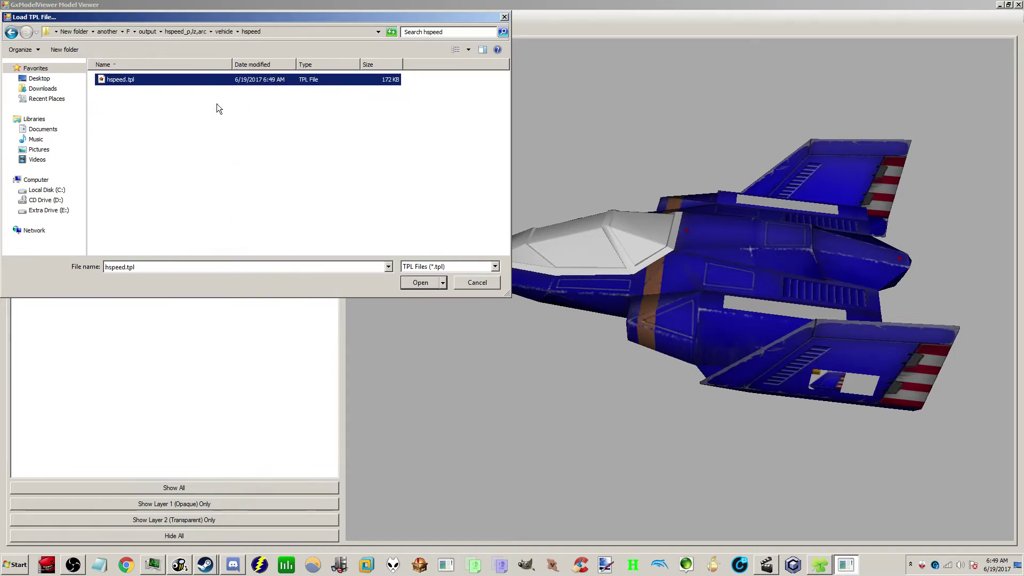
pyautogui.press('Return')
pyautogui.moveTo(738, 311); pyautogui.dragTo(924, 290)
# Step: Load the TPL from the chara folder of hspeed_p,lz,arc and inspect it on the Blue Falcon model
pyautogui.click(116, 18)
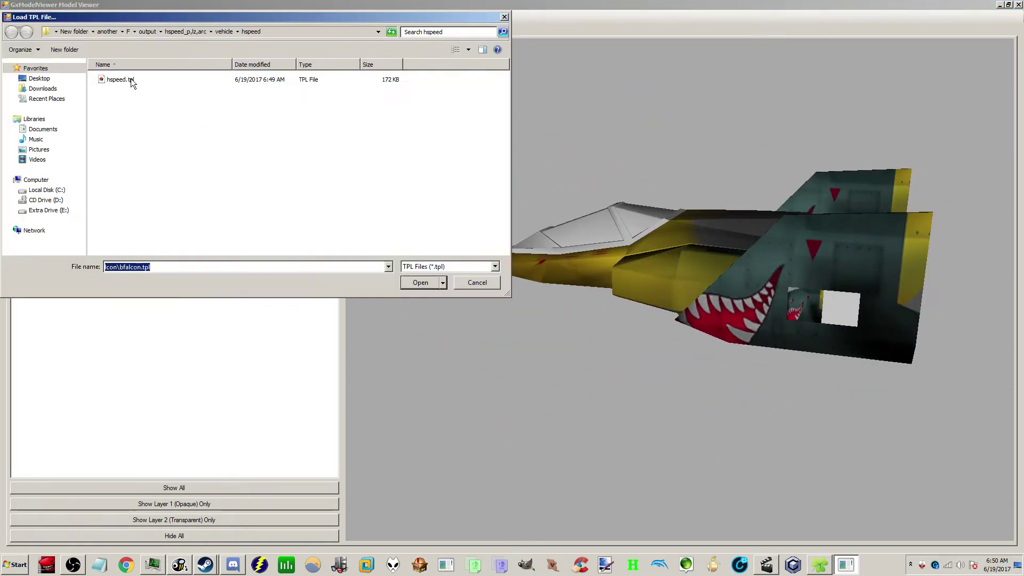
pyautogui.click(146, 123)
pyautogui.press('BackSpace')
pyautogui.press('BackSpace')
pyautogui.press('Up')
pyautogui.press('Return')
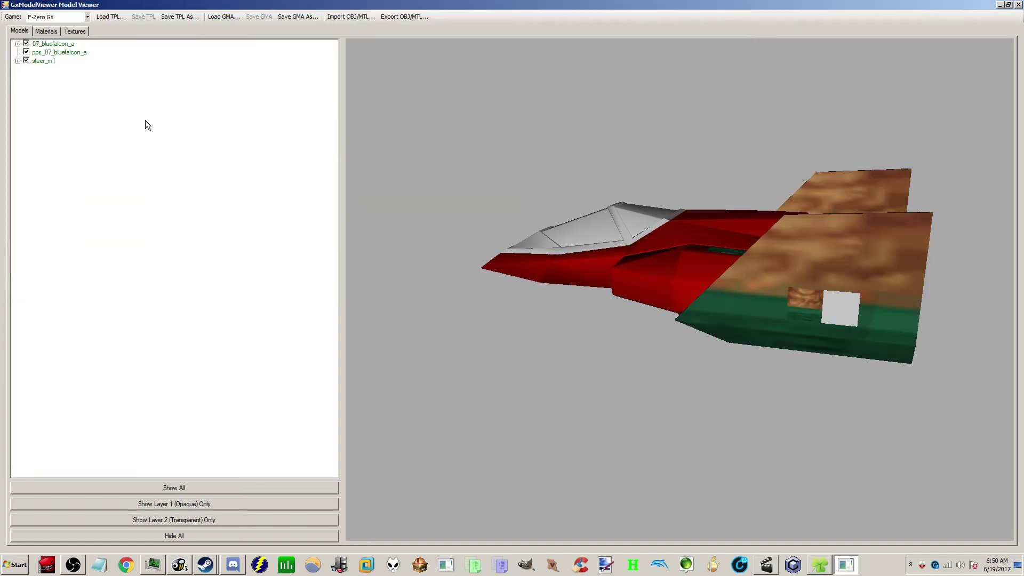
pyautogui.moveTo(565, 251); pyautogui.dragTo(702, 289)
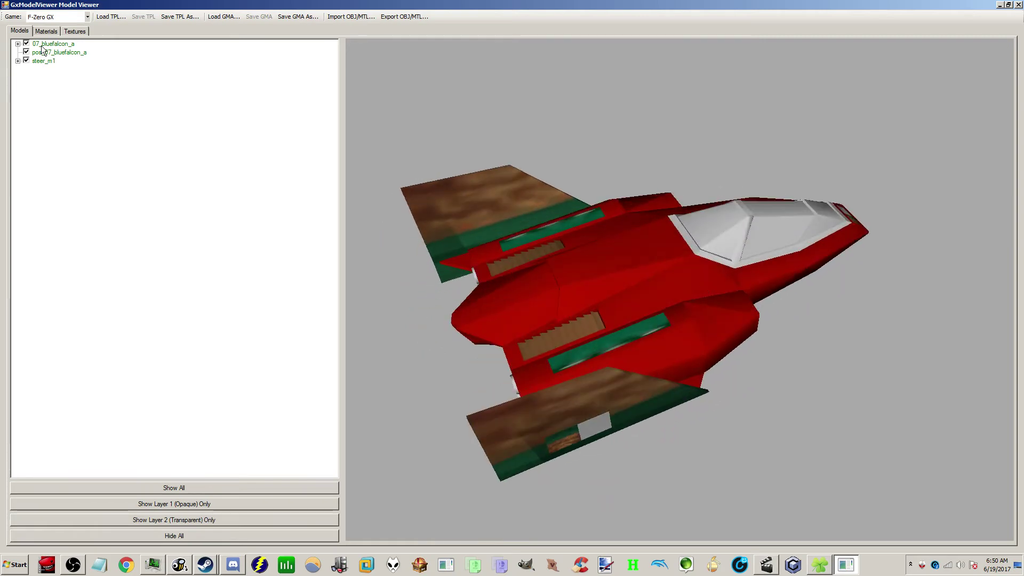
# Step: Reload the hspeed vehicle TPL from hspeed_p,lz,arc in place of the chara textures
pyautogui.click(120, 19)
pyautogui.click(207, 169)
pyautogui.press('BackSpace')
pyautogui.press('BackSpace')
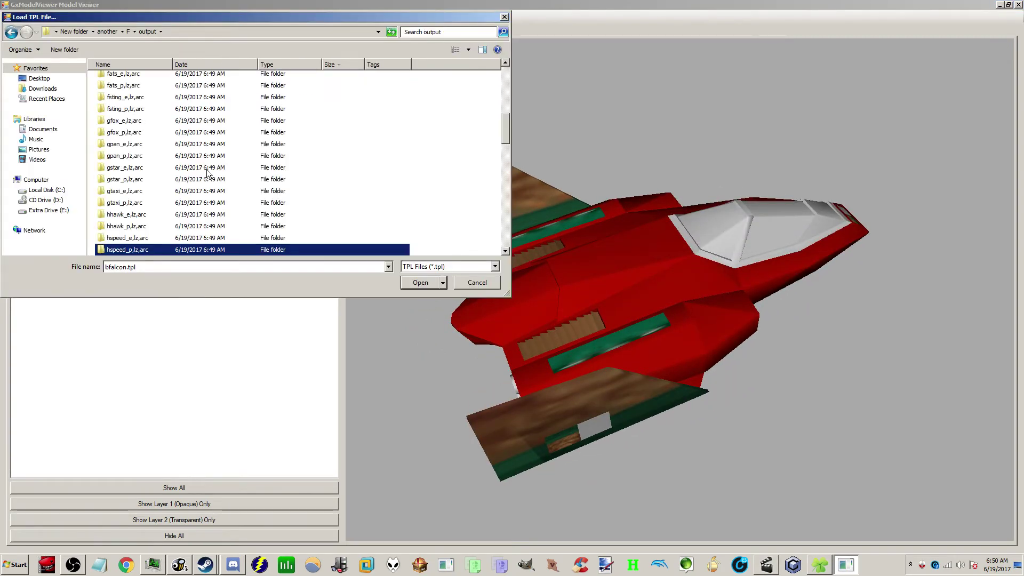
pyautogui.press('Return')
pyautogui.press('Down')
pyautogui.press('Return')
pyautogui.press('Return')
pyautogui.press('Return')
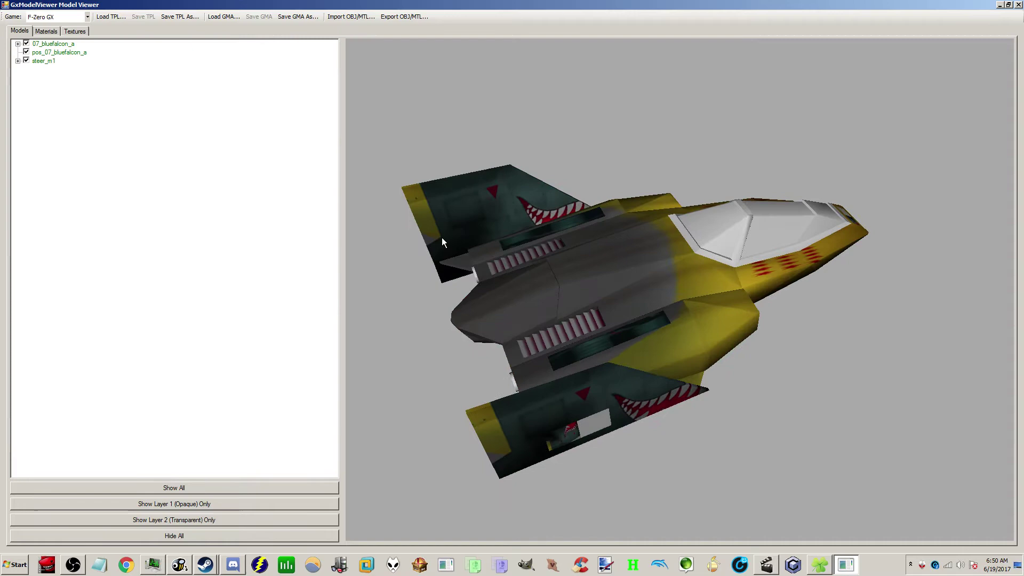
# Step: Restore the model viewer to a smaller window and turn the retextured ship to a side view
pyautogui.moveTo(442, 238); pyautogui.dragTo(428, 184)
pyautogui.moveTo(305, 5); pyautogui.dragTo(297, 56)
pyautogui.moveTo(347, 205); pyautogui.dragTo(342, 166)
# Step: Return to the vehicle folder under root, close the My Videos tab, and browse up to the vehicle subfolders
pyautogui.click(742, 233)
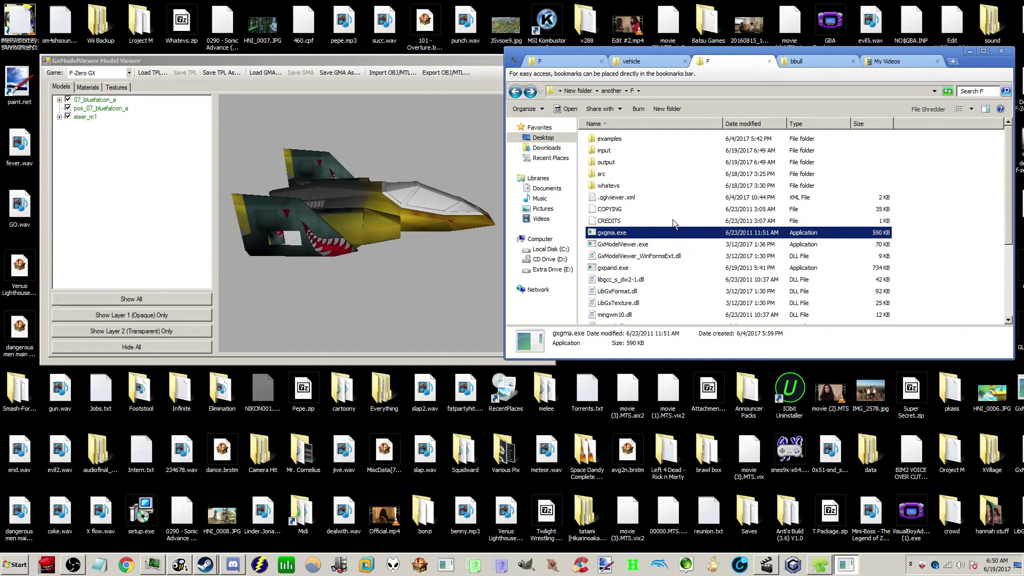
pyautogui.click(644, 64)
pyautogui.click(654, 194)
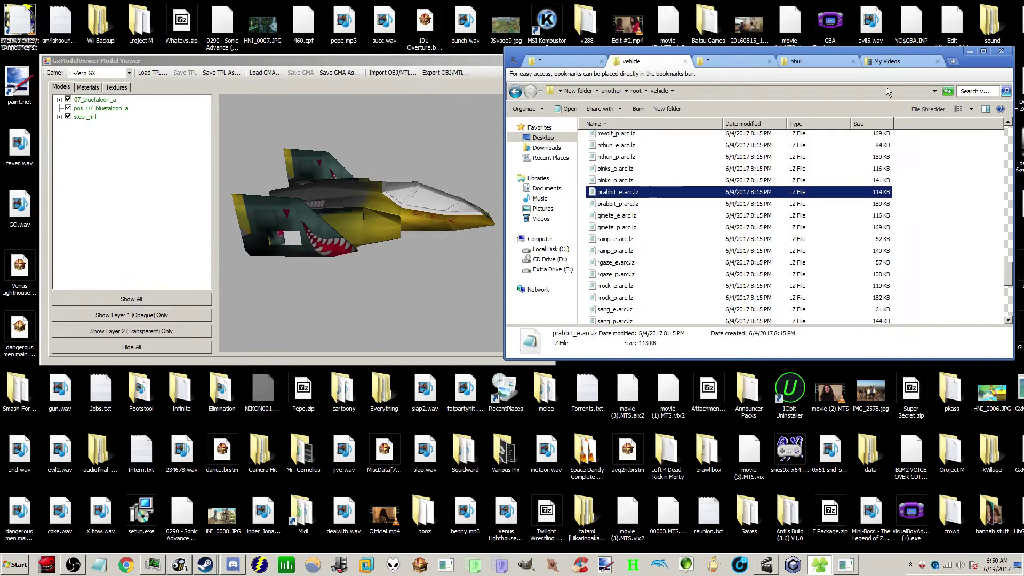
pyautogui.click(746, 251)
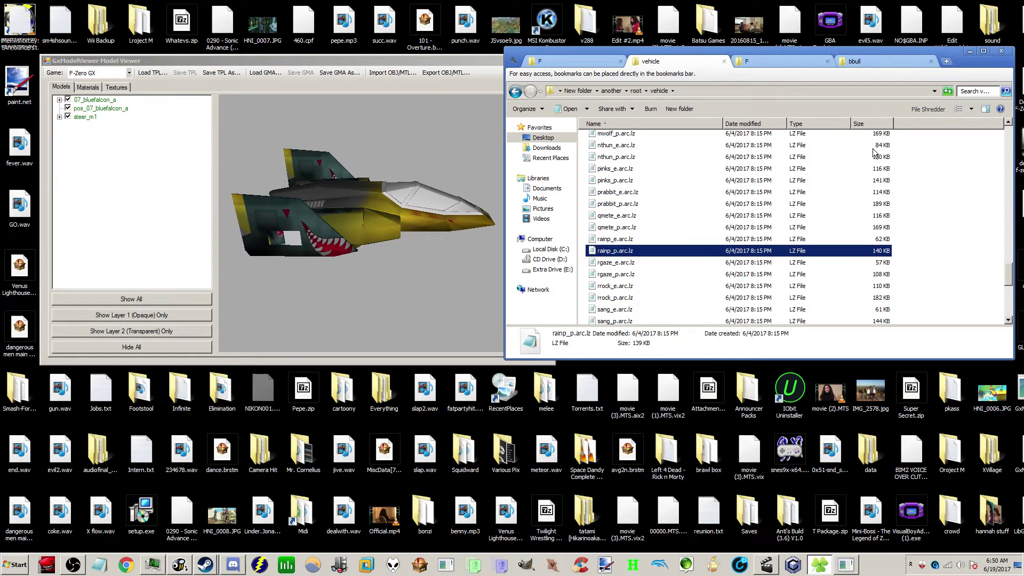
pyautogui.moveTo(972, 70); pyautogui.dragTo(938, 96)
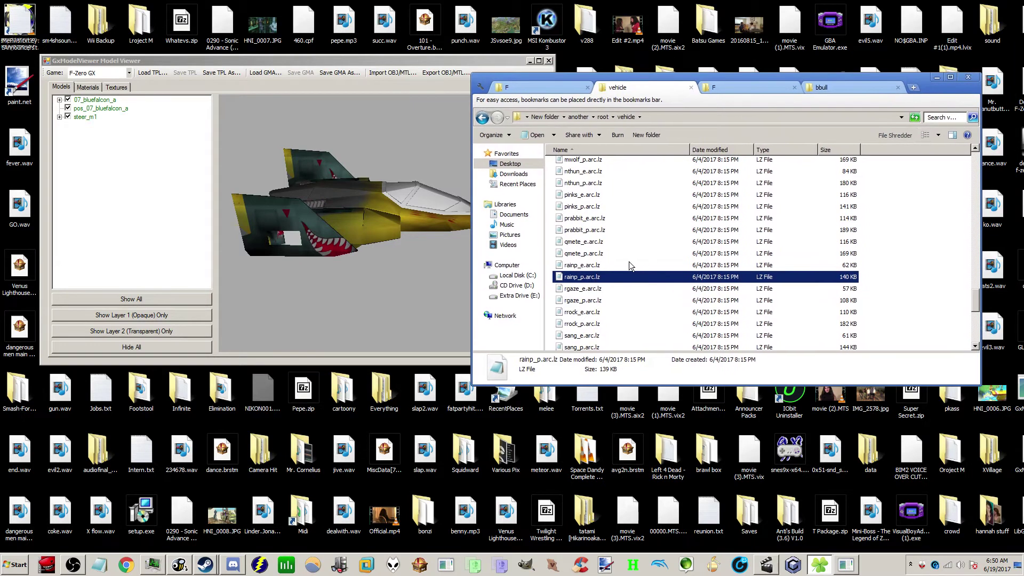
pyautogui.click(647, 230)
pyautogui.scroll(18, 648, 233)
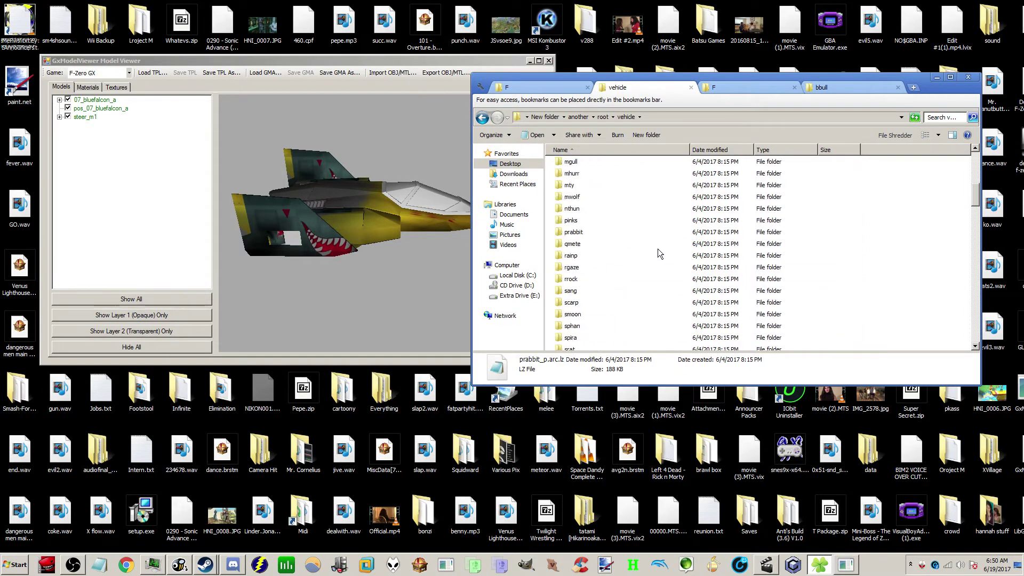
pyautogui.scroll(10, 638, 226)
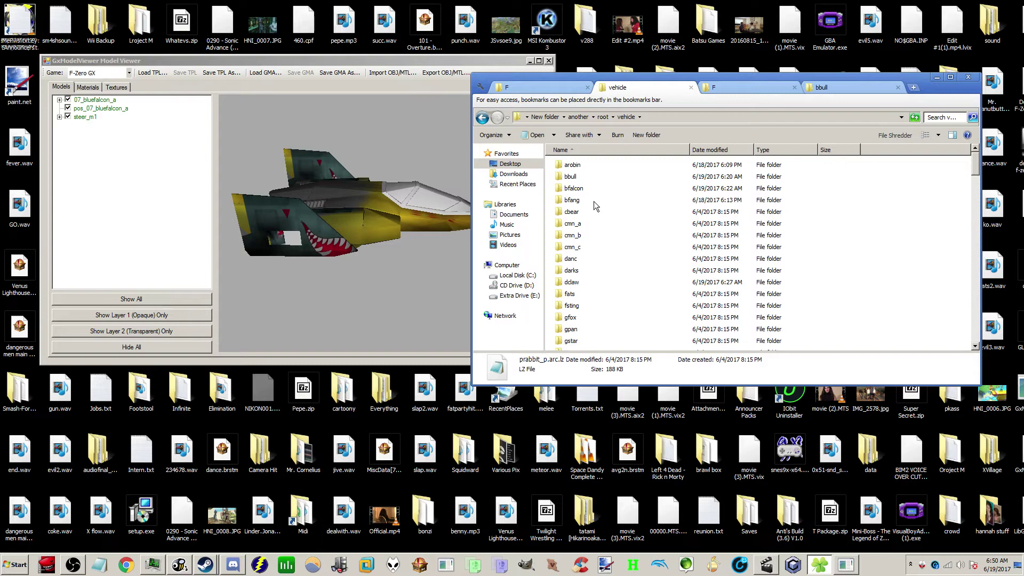
# Step: Copy hspeed.tpl and hspeed_sv0.tpl from the hspeed vehicle folder, and return to the vehicle folder
pyautogui.click(594, 201)
pyautogui.press('h')
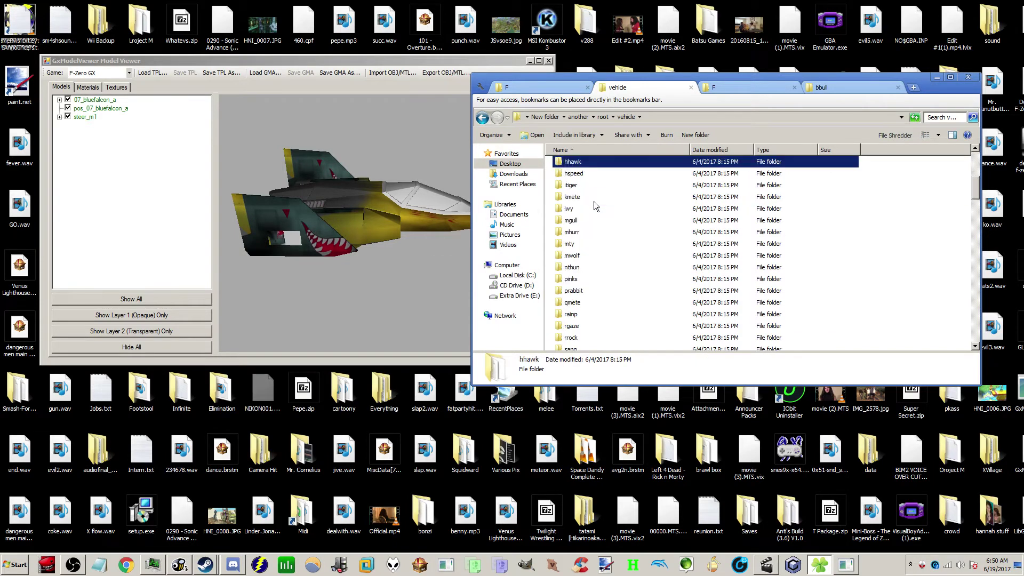
pyautogui.press('s')
pyautogui.press('Return')
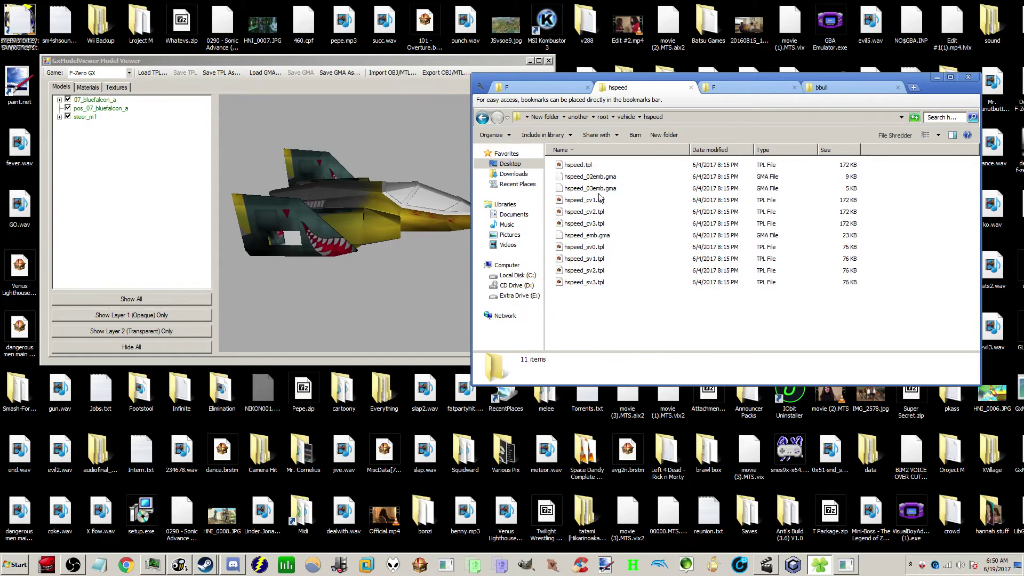
pyautogui.click(577, 166)
pyautogui.keyDown('ctrl'); pyautogui.click(611, 247); pyautogui.keyUp('ctrl')
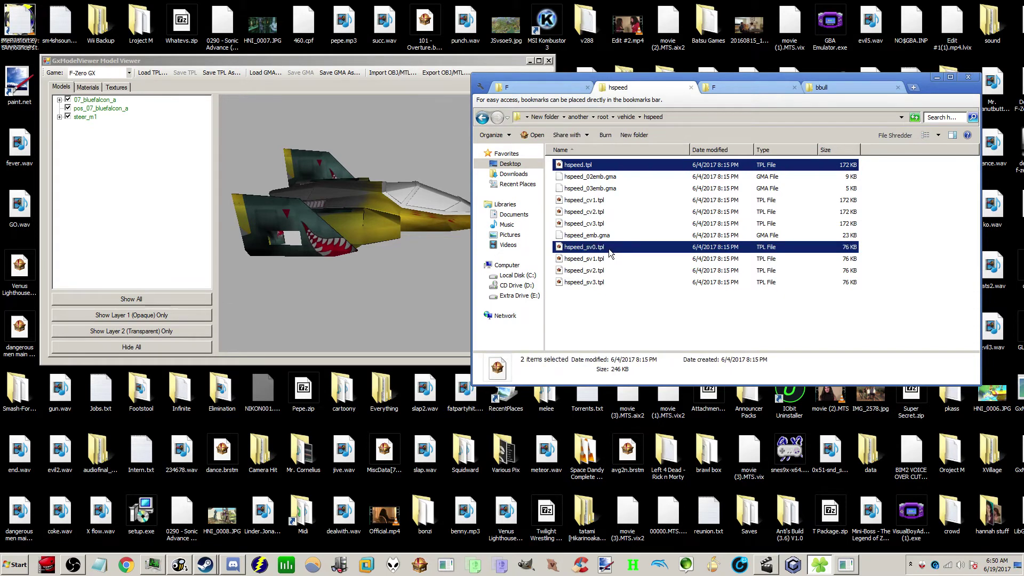
pyautogui.click(602, 164)
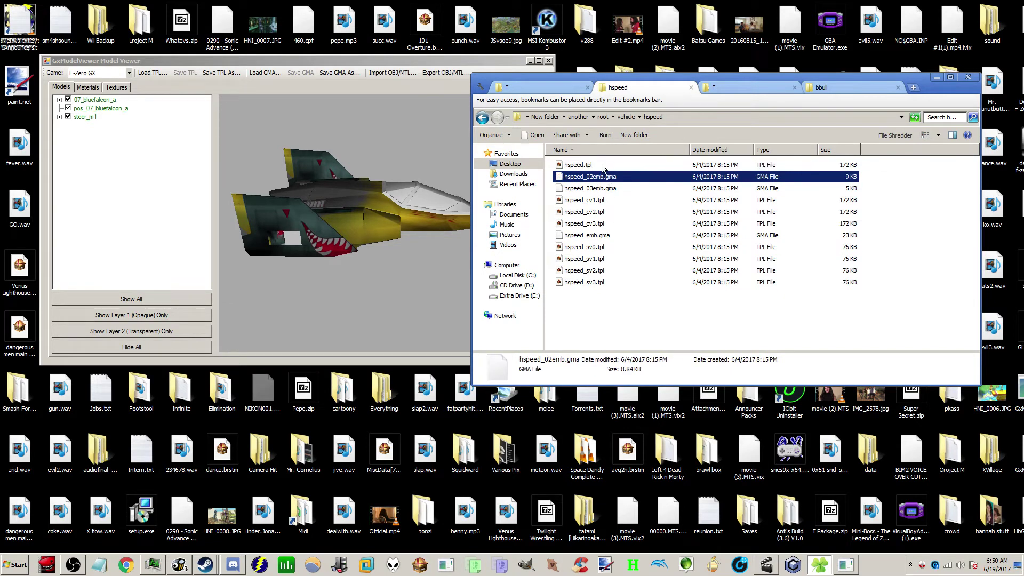
pyautogui.keyDown('ctrl'); pyautogui.click(599, 251); pyautogui.keyUp('ctrl')
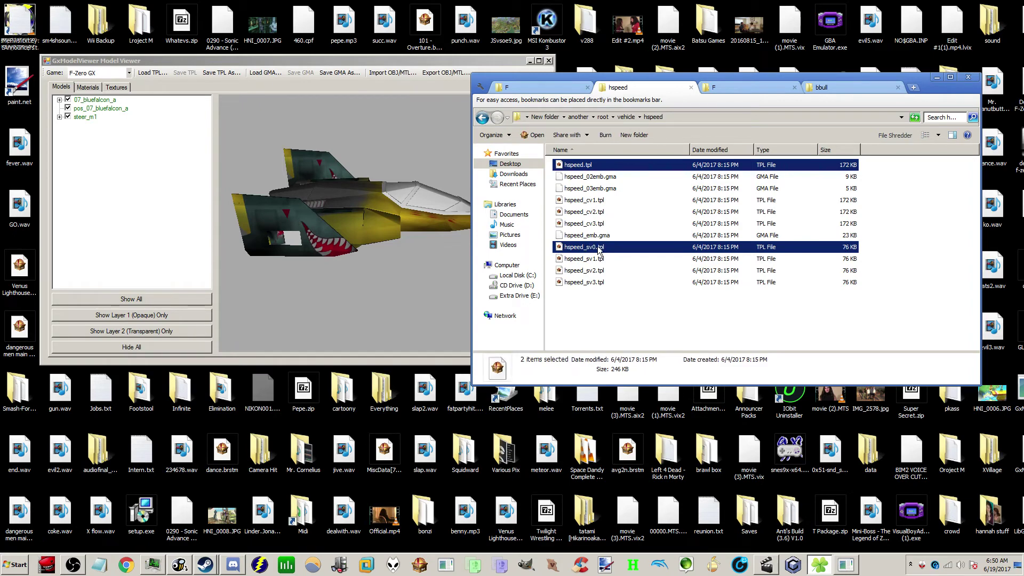
pyautogui.hotkey('alt', 'Left')
pyautogui.click(602, 230)
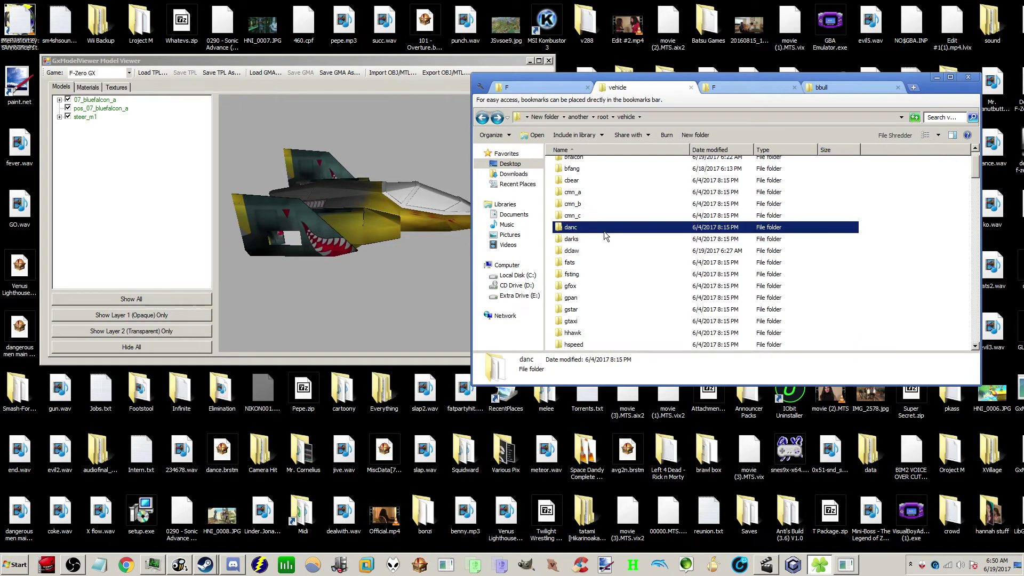
pyautogui.press('b')
pyautogui.press('Down')
pyautogui.press('Down')
pyautogui.press('Return')
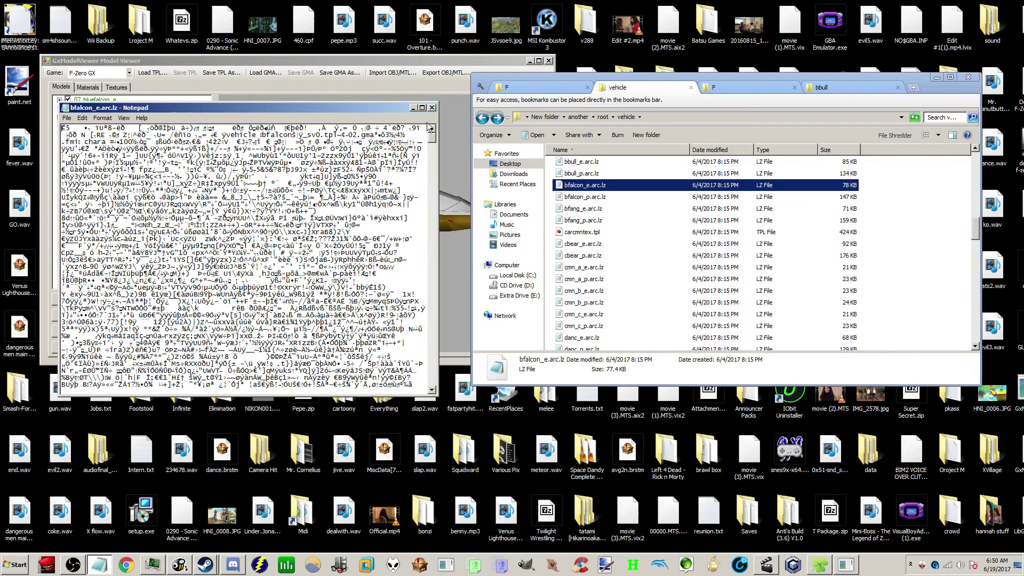
pyautogui.click(432, 107)
pyautogui.click(623, 196)
pyautogui.scroll(5, 619, 198)
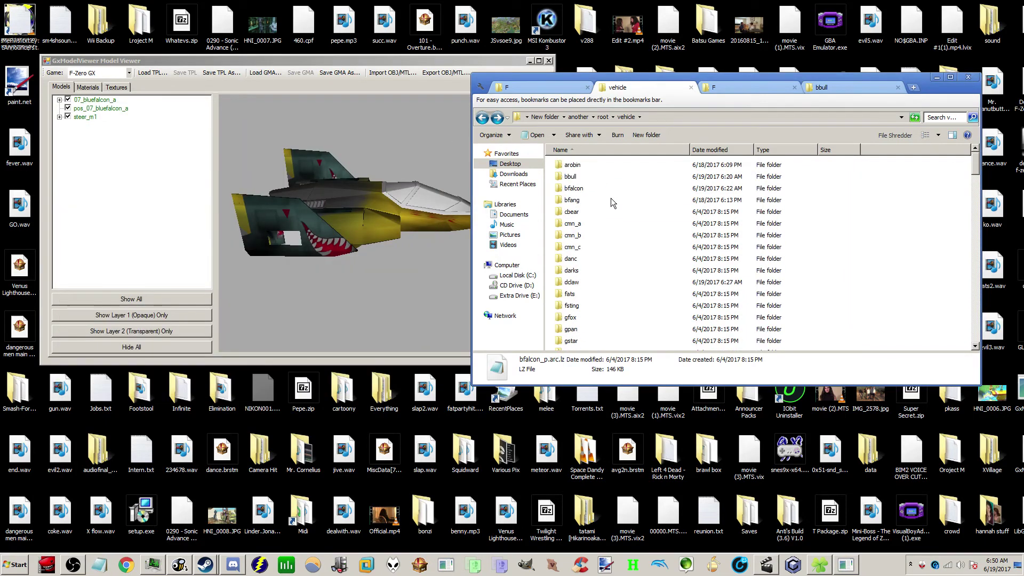
# Step: Paste the two copied hspeed TPL files into the bfalcon folder
pyautogui.doubleClick(575, 192)
pyautogui.hotkey('ctrl', 'v')
pyautogui.click(697, 367)
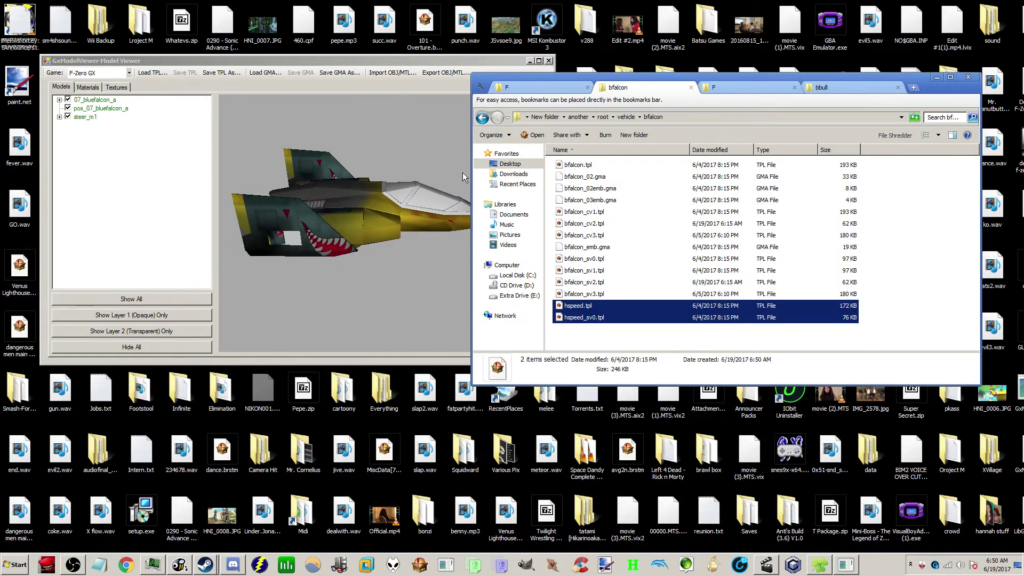
# Step: Delete bfalcon_cv2.tpl and rename the pasted hspeed.tpl as bfalcon_cv2.tpl
pyautogui.click(610, 310)
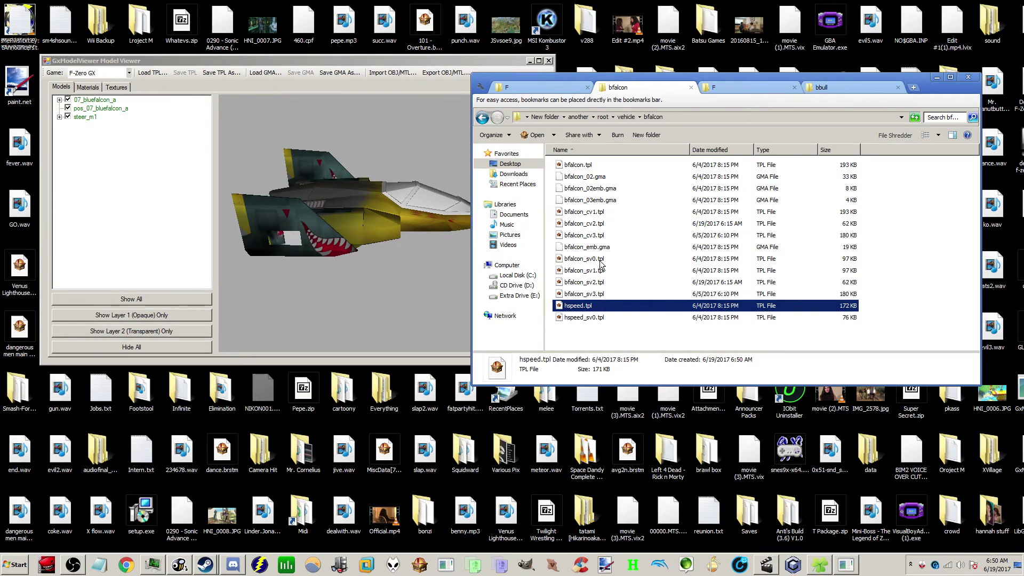
pyautogui.click(595, 231)
pyautogui.click(593, 271)
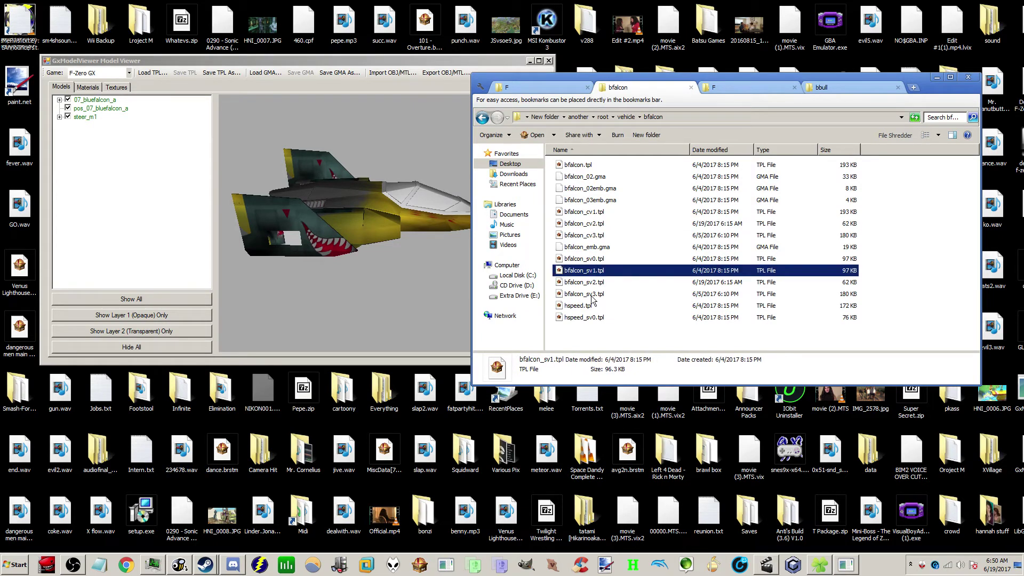
pyautogui.click(594, 315)
pyautogui.click(592, 306)
pyautogui.press('F2')
pyautogui.click(616, 225)
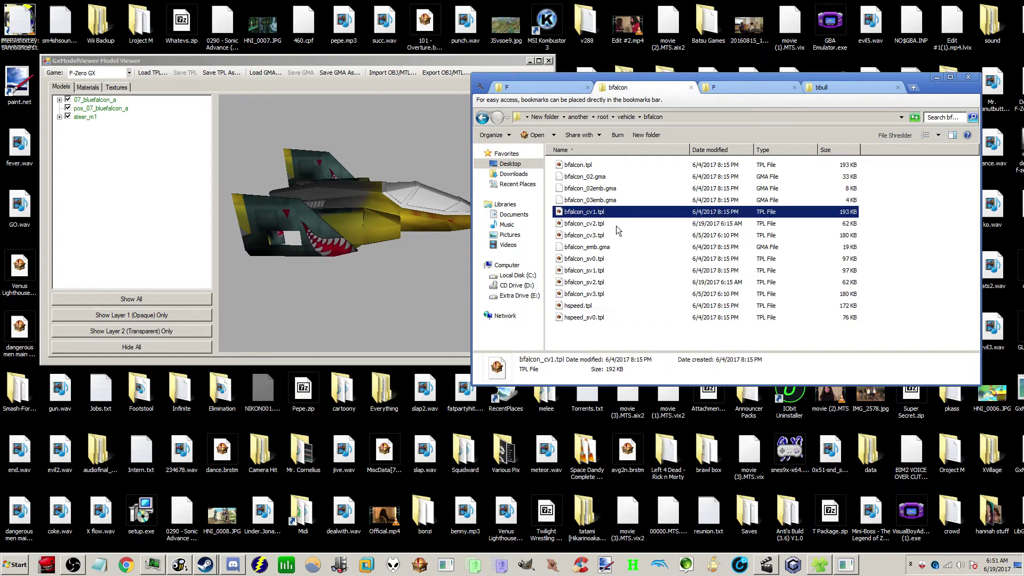
pyautogui.press('Delete')
pyautogui.press('Return')
pyautogui.click(600, 296)
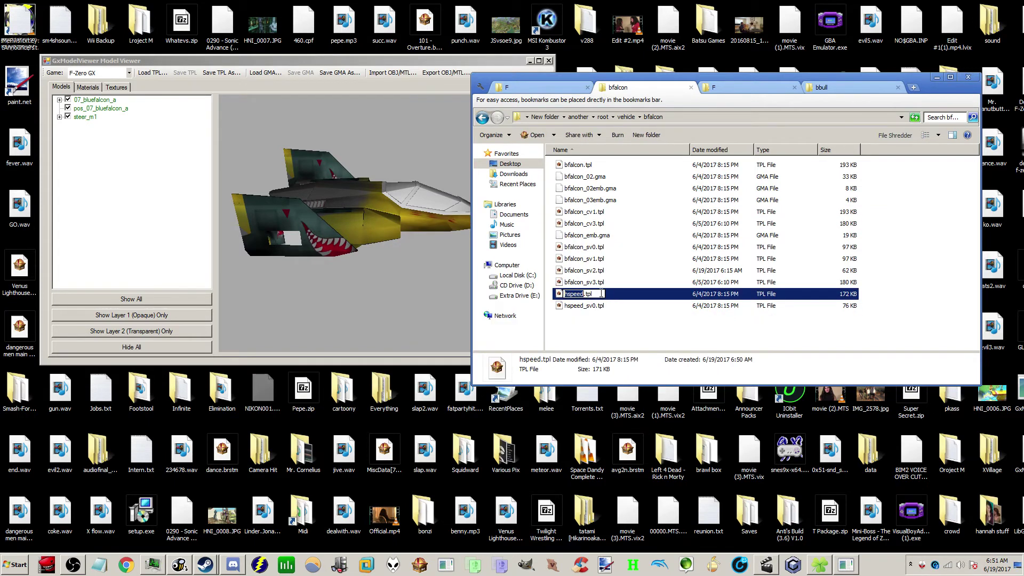
pyautogui.hotkey('ctrl', 'v')
pyautogui.press('Return')
# Step: Delete bfalcon_sv2.tpl and rename the pasted hspeed_sv0.tpl as bfalcon_sv2.tpl
pyautogui.click(601, 308)
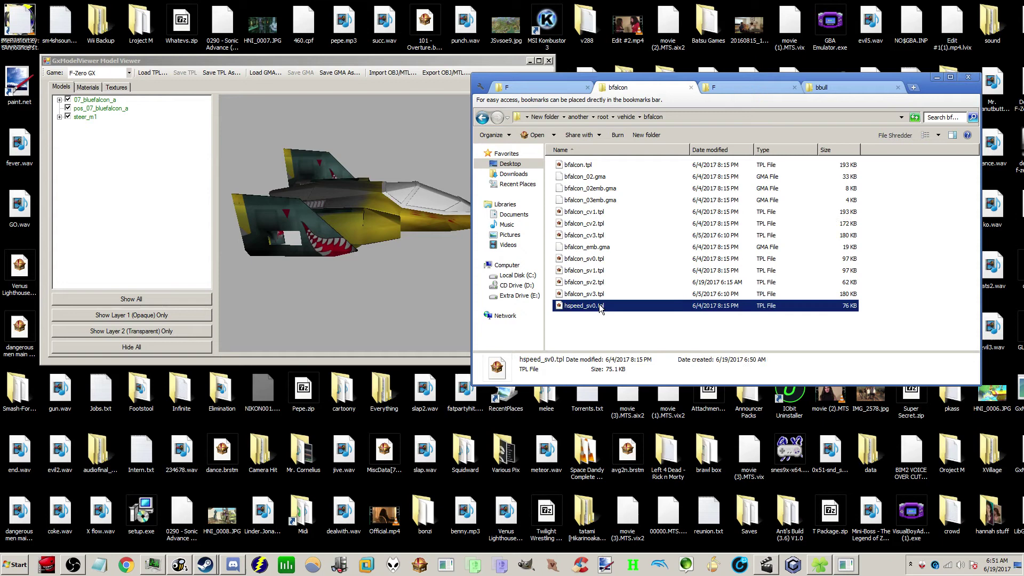
pyautogui.click(601, 282)
pyautogui.press('F2')
pyautogui.click(602, 291)
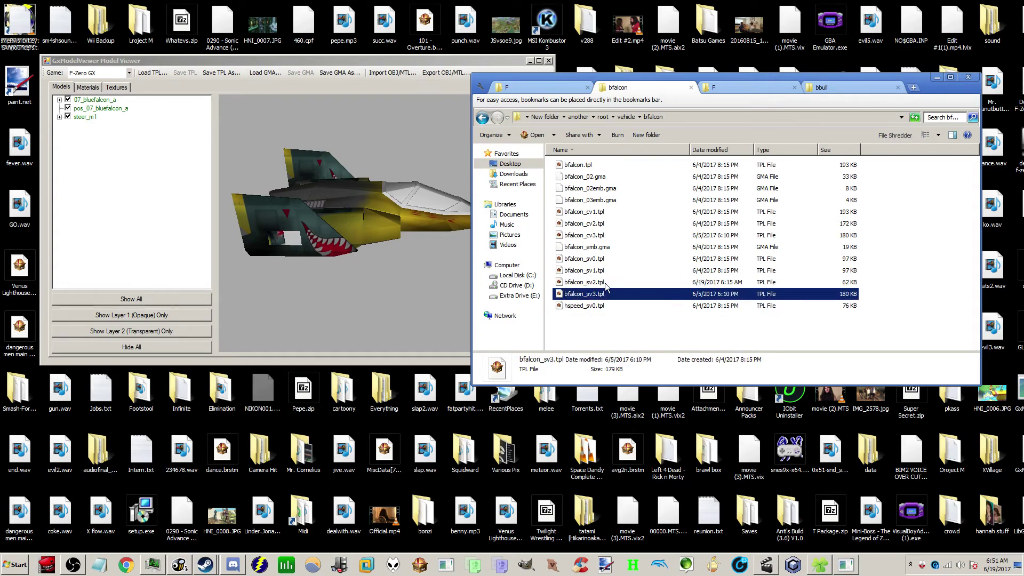
pyautogui.click(604, 285)
pyautogui.press('Delete')
pyautogui.click(603, 294)
pyautogui.press('F2')
pyautogui.hotkey('ctrl', 'v')
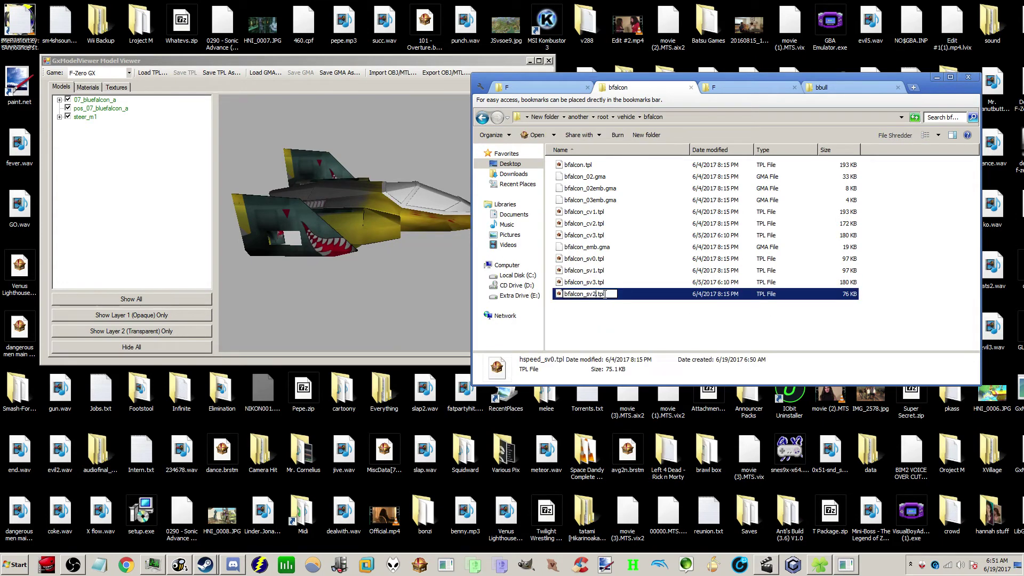
pyautogui.press('Return')
# Step: Switch to GCRebuilder for rebuilding the game image
pyautogui.click(793, 565)
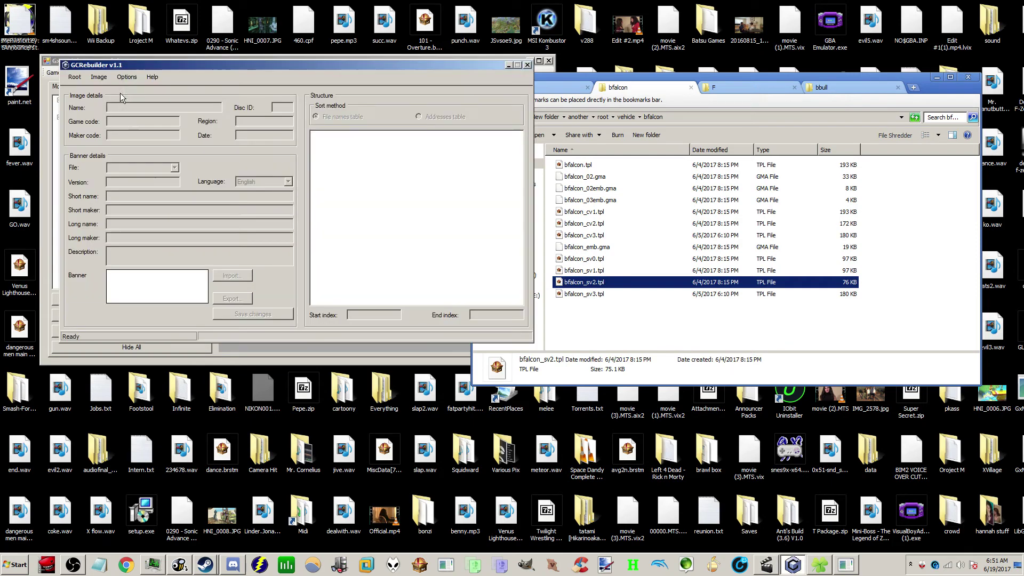